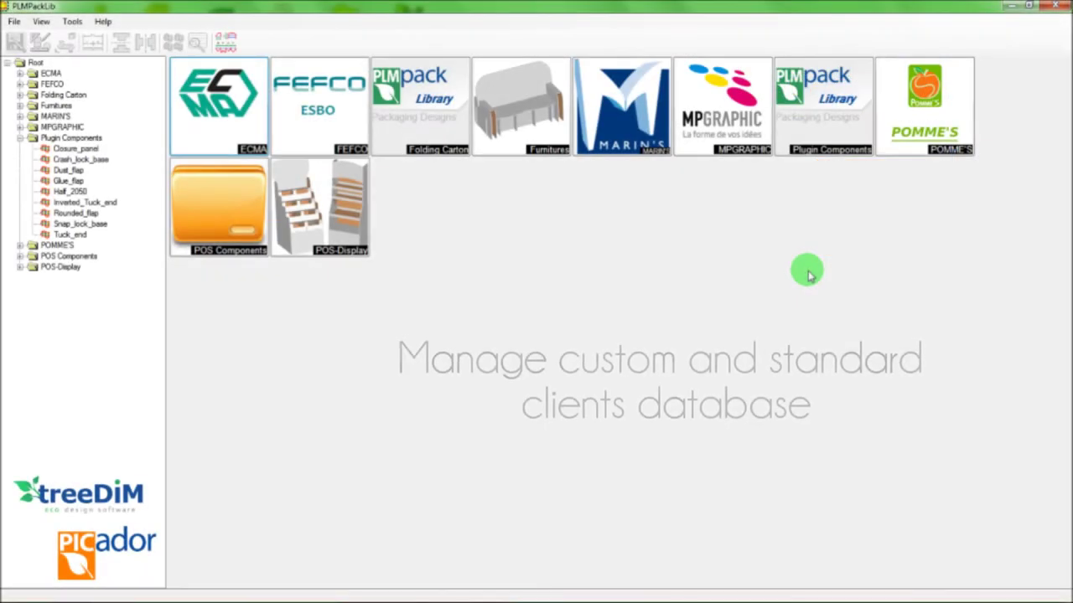
- Open the SUN Diecut drawing from POMME'S > SUN and pan it slightly right
{"action": "left_click", "coordinate": [928, 127]}
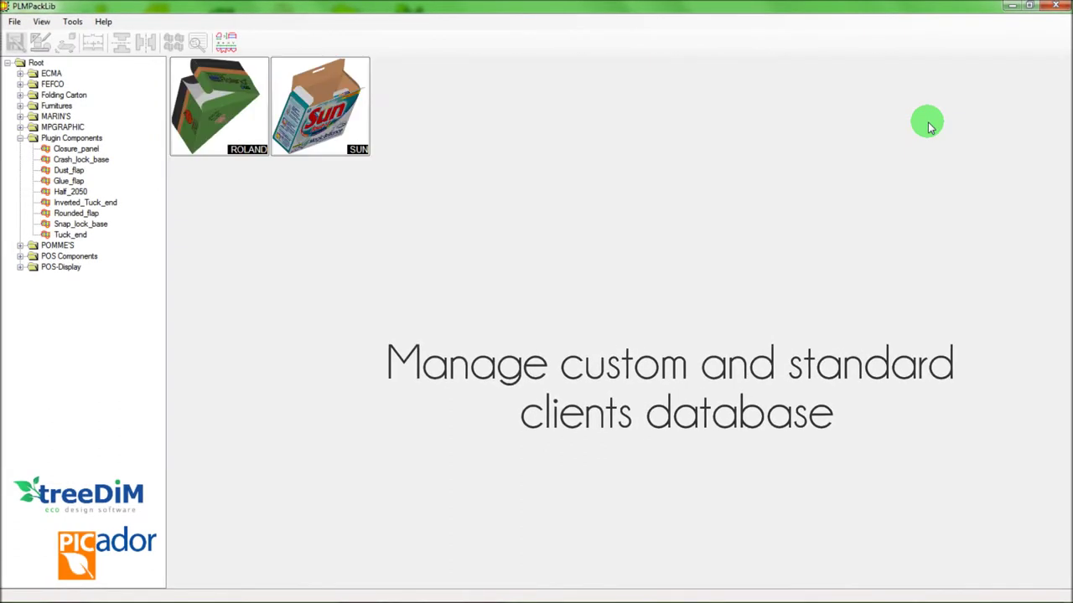
{"action": "double_click", "coordinate": [334, 119]}
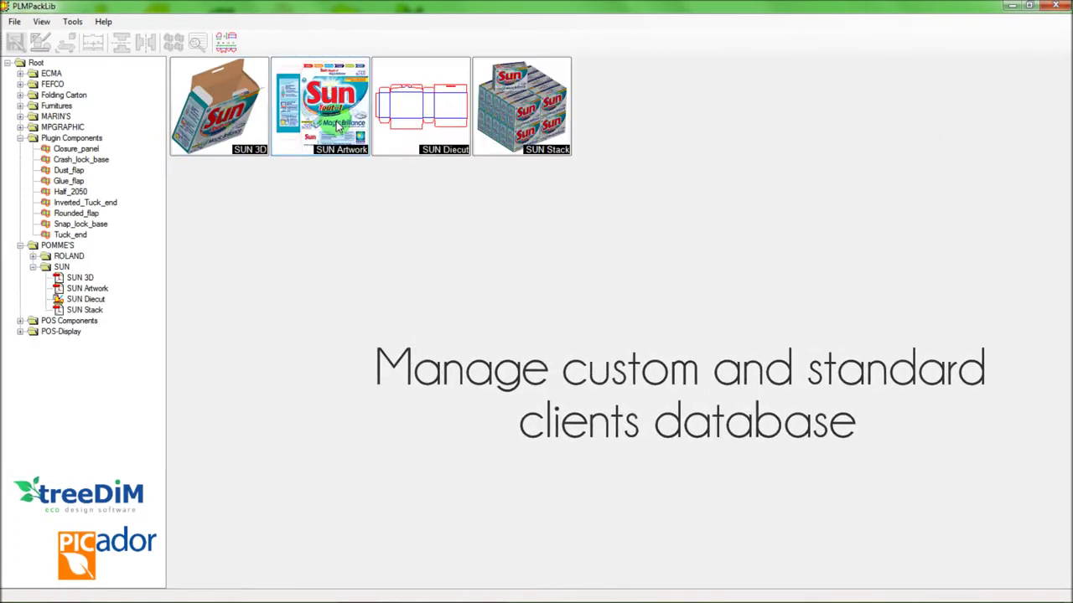
{"action": "double_click", "coordinate": [437, 132]}
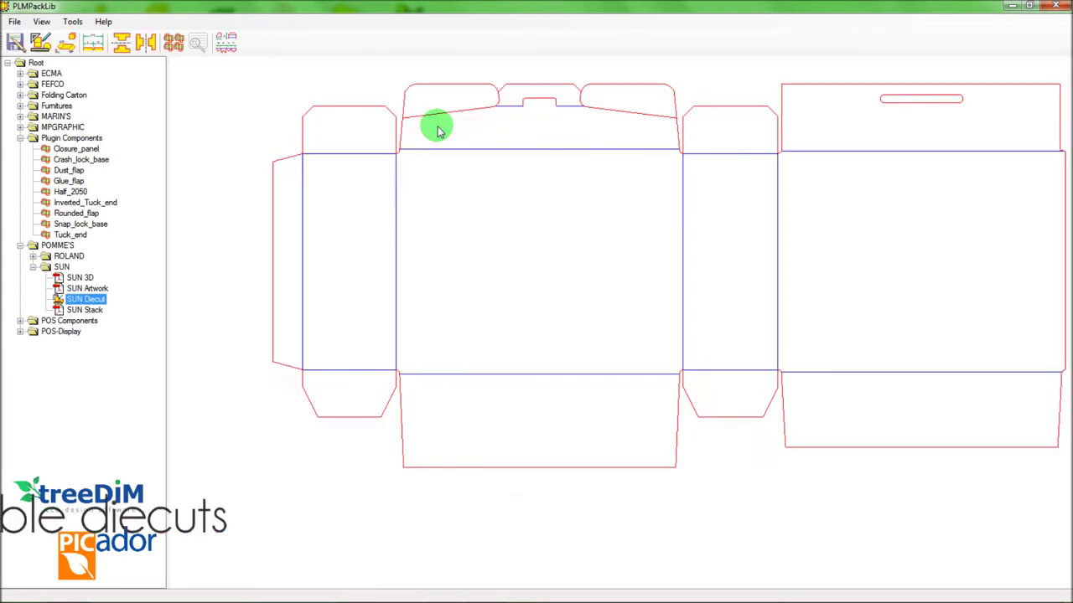
{"action": "left_click_drag", "start_coordinate": [342, 267], "coordinate": [364, 271]}
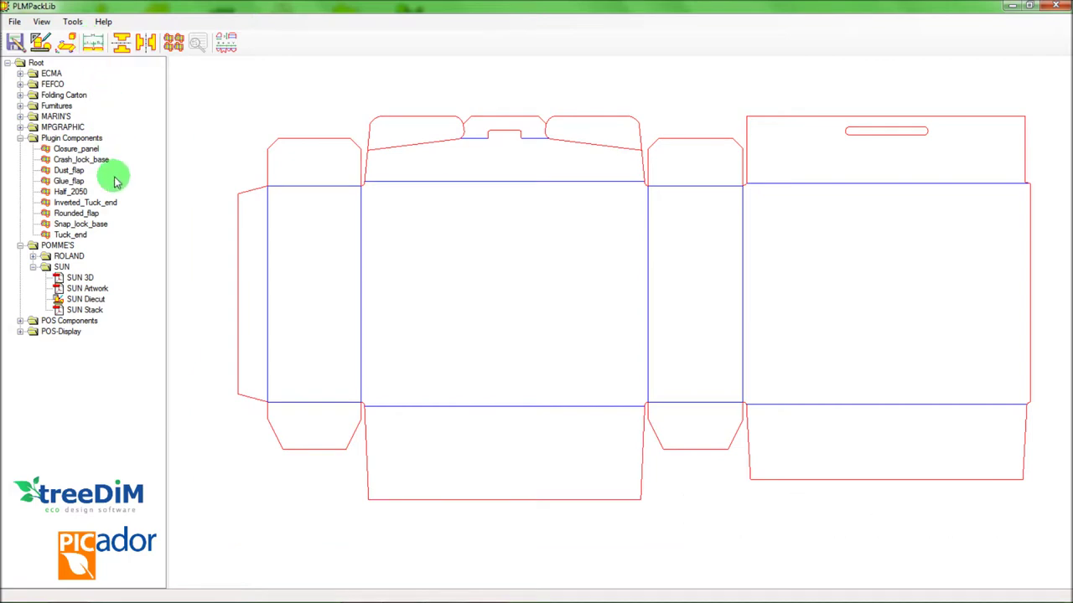
- Open the SUN Artwork print file and zoom in to inspect it
{"action": "double_click", "coordinate": [95, 289]}
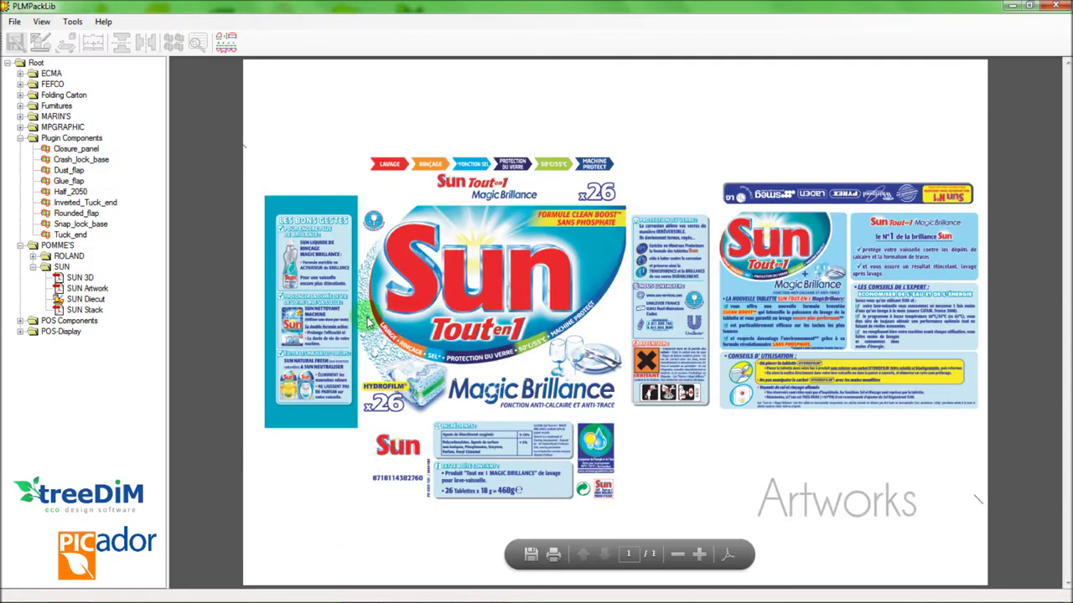
{"action": "scroll", "coordinate": [394, 325], "scroll_direction": "up", "scroll_amount": 1}
{"action": "scroll", "coordinate": [377, 317], "scroll_direction": "up", "scroll_amount": 1}
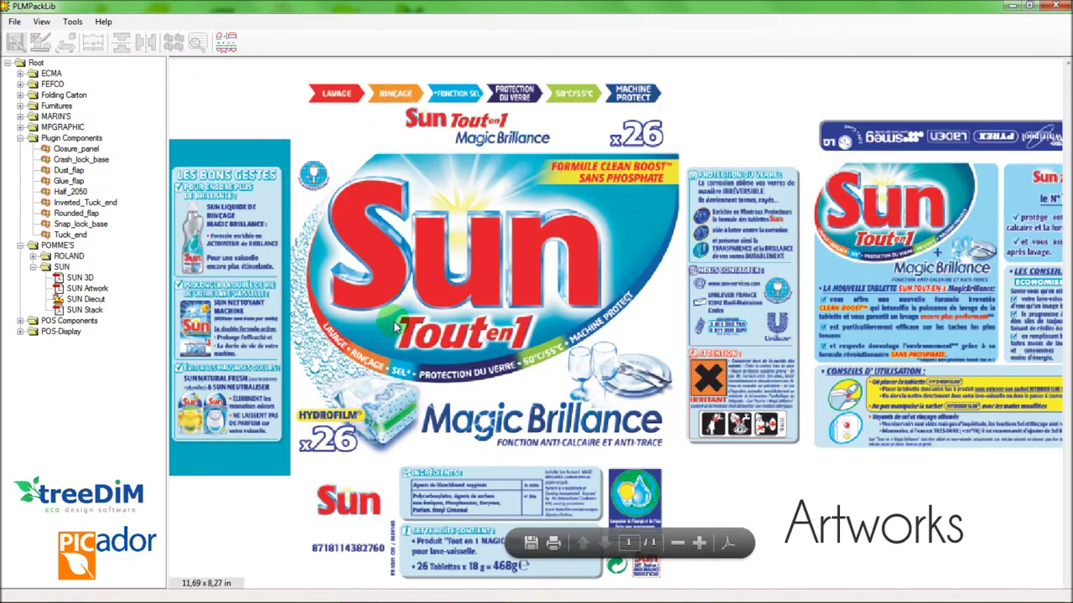
{"action": "scroll", "coordinate": [360, 309], "scroll_direction": "up", "scroll_amount": 1}
{"action": "scroll", "coordinate": [336, 300], "scroll_direction": "up", "scroll_amount": 1}
{"action": "left_click_drag", "start_coordinate": [333, 297], "coordinate": [401, 306]}
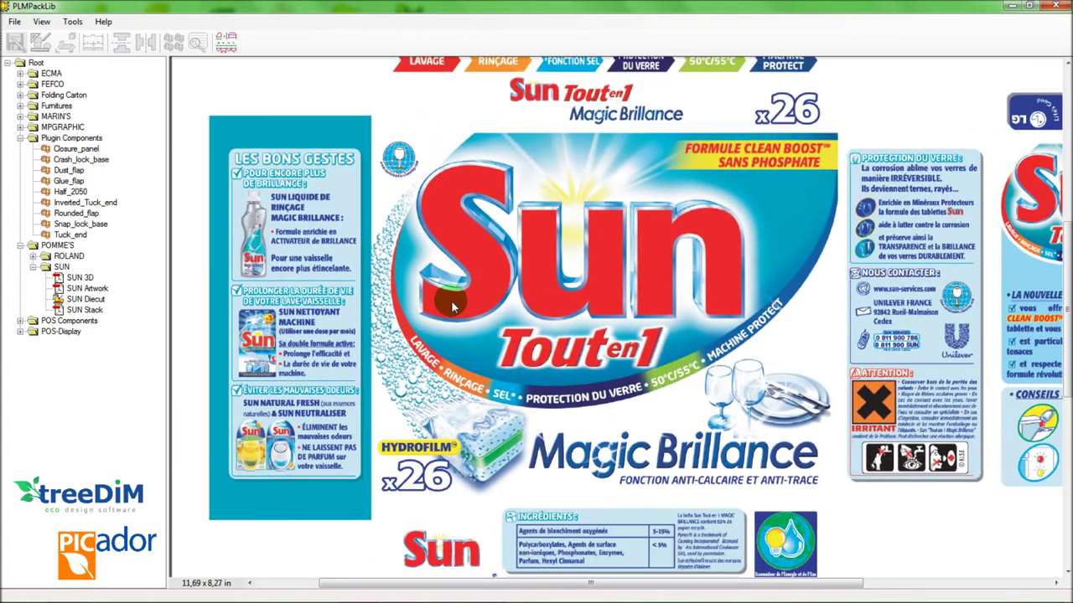
- Play the SUN 3D folding animation and rotate the folded box to show its top
{"action": "double_click", "coordinate": [84, 277]}
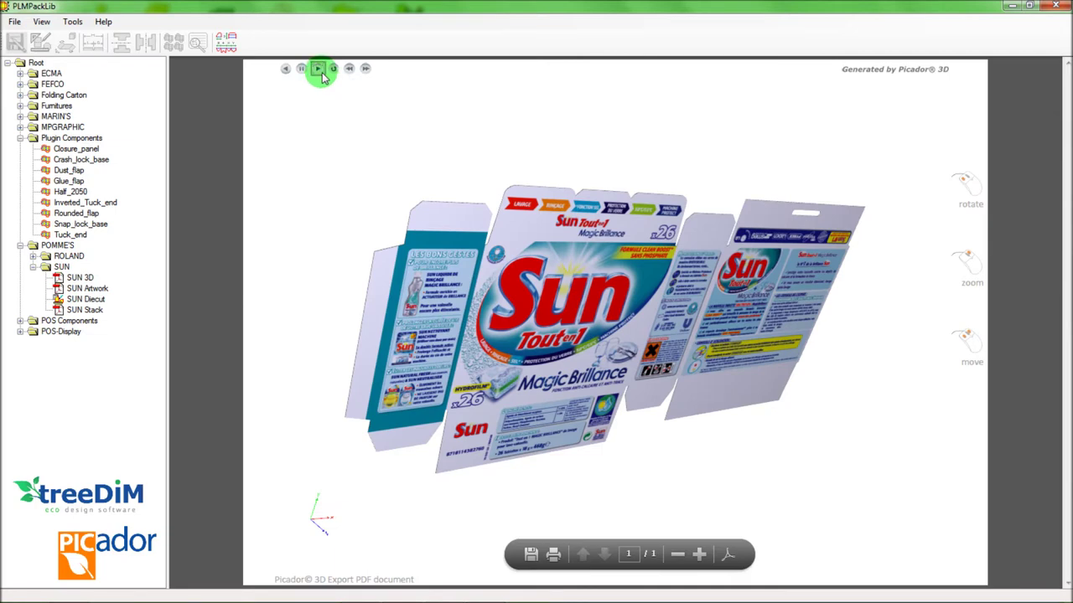
{"action": "left_click", "coordinate": [323, 73]}
{"action": "left_click", "coordinate": [333, 68]}
{"action": "left_click", "coordinate": [532, 231]}
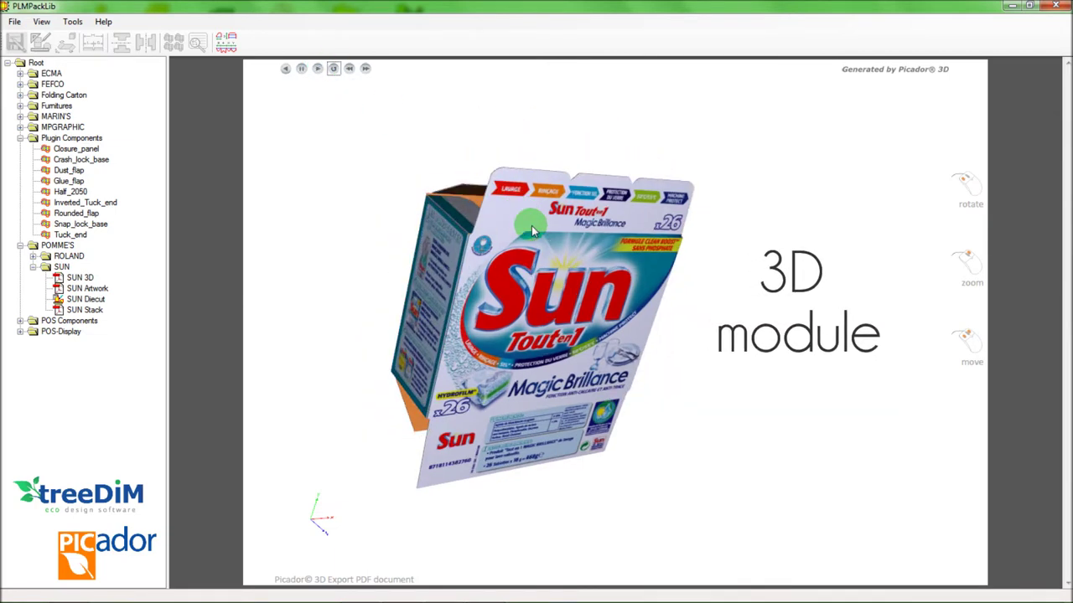
{"action": "left_click_drag", "start_coordinate": [532, 230], "coordinate": [551, 305]}
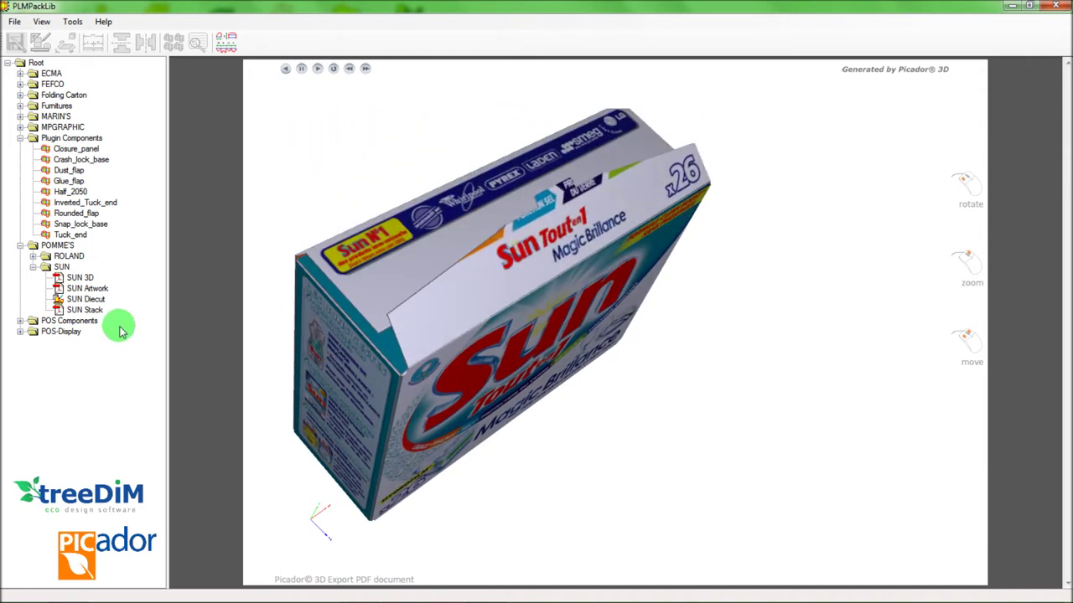
- Play the SUN Stack pallet animation at fast-forward, then list the MPGRAPHIC library's projects
{"action": "left_click", "coordinate": [85, 309]}
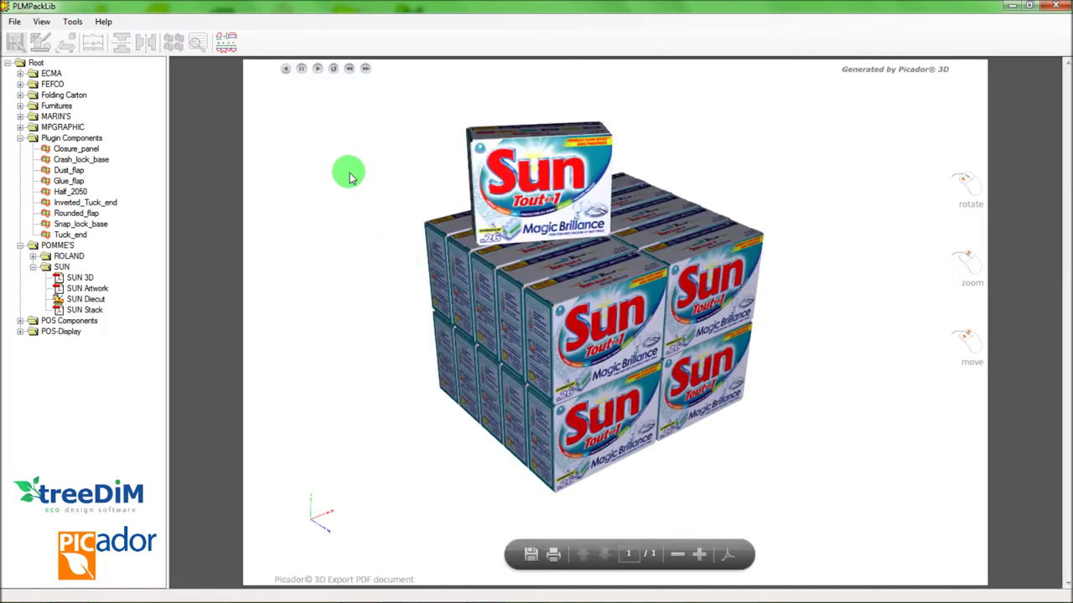
{"action": "left_click", "coordinate": [319, 74]}
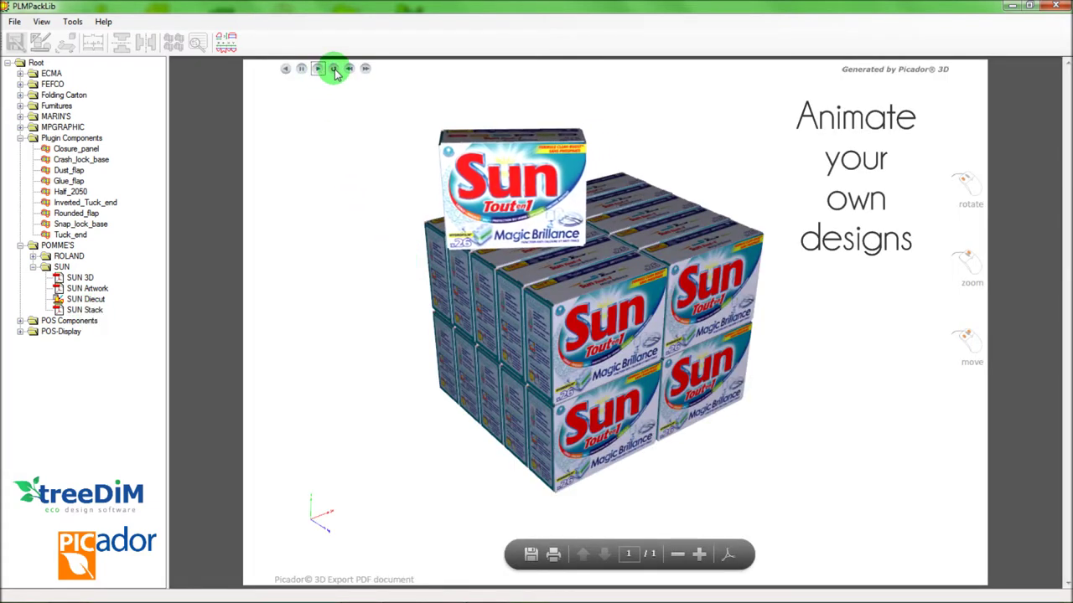
{"action": "left_click", "coordinate": [365, 68]}
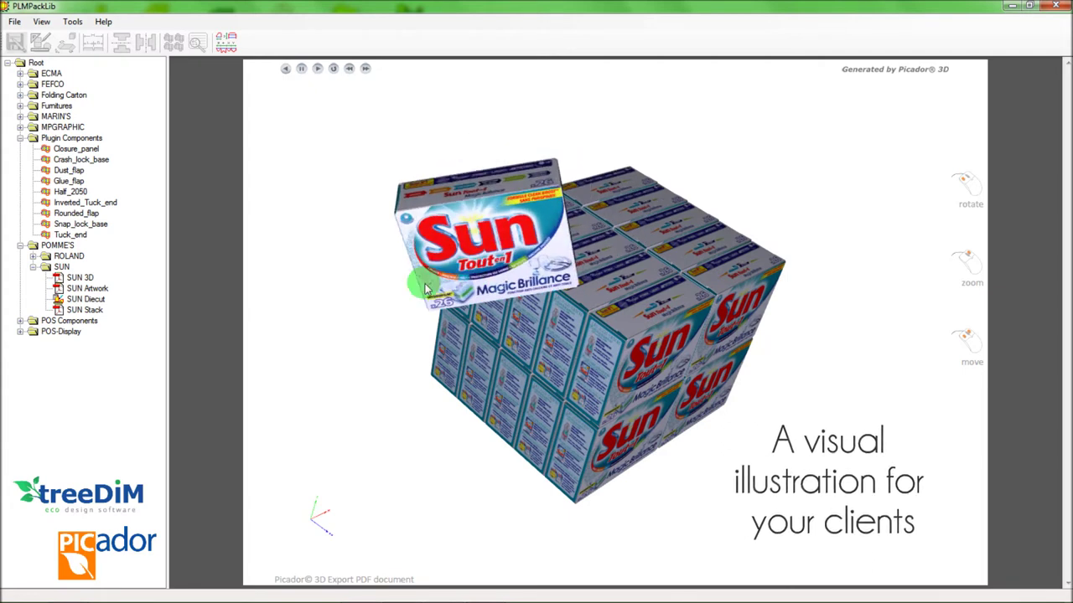
{"action": "left_click", "coordinate": [65, 130]}
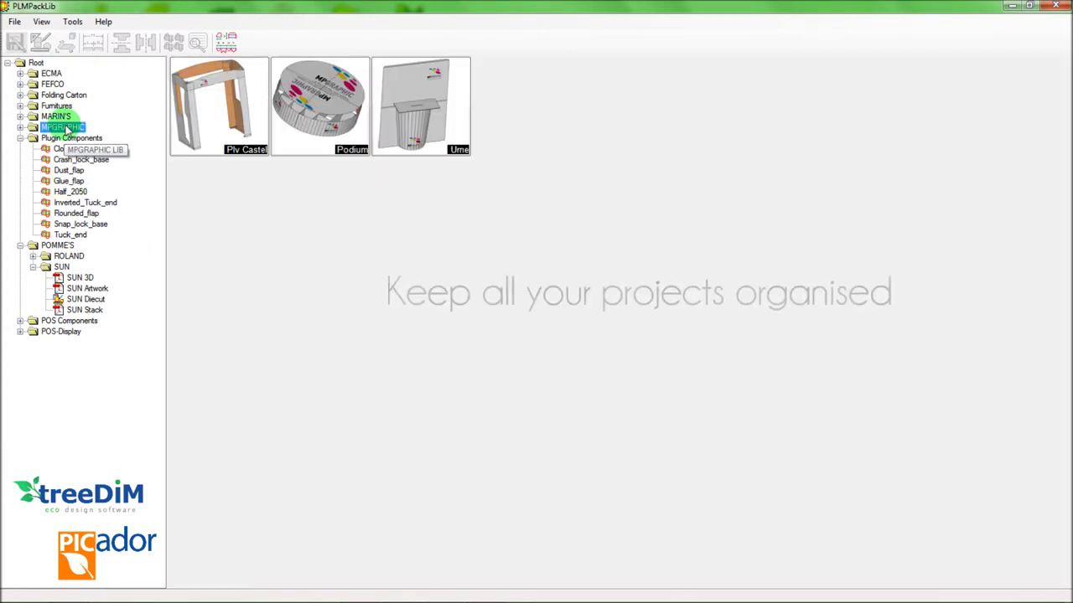
- View Urne's Notice B, pan and zoom its diecut, and rotate the folding Urne 3D model
{"action": "double_click", "coordinate": [425, 137]}
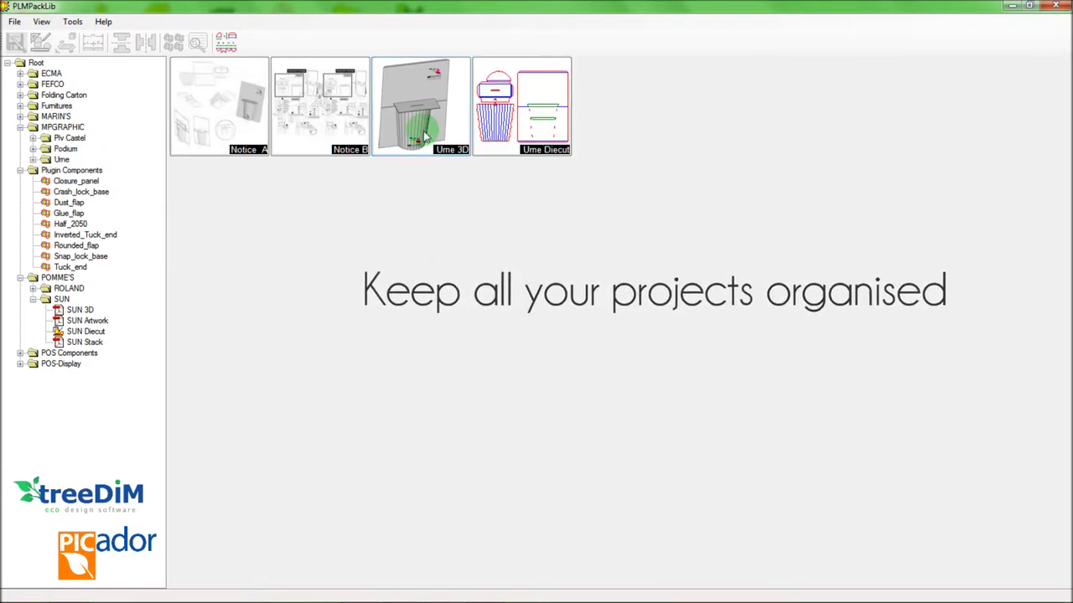
{"action": "double_click", "coordinate": [310, 138]}
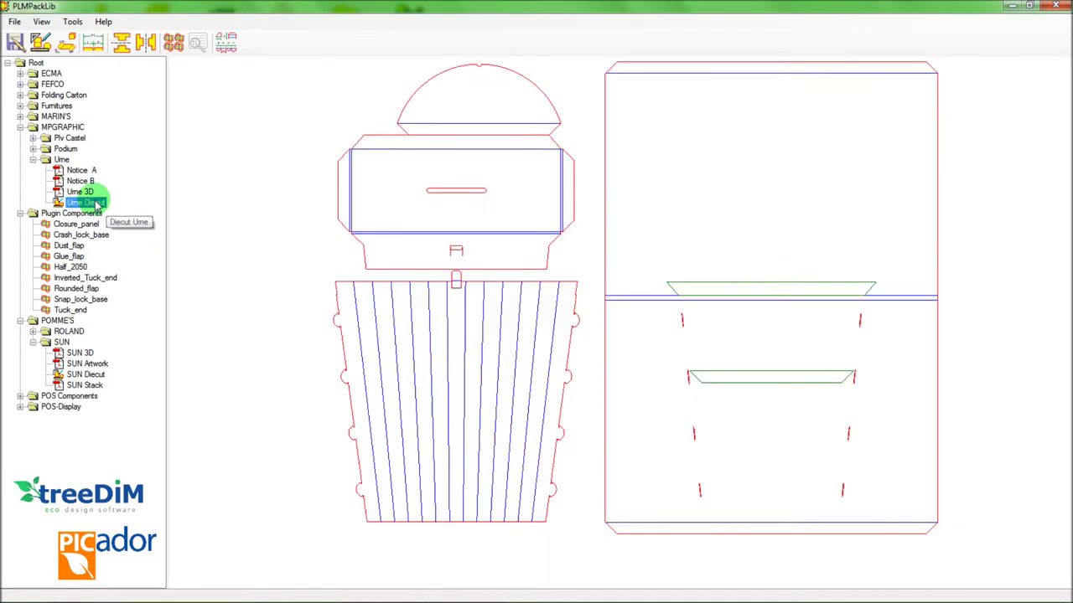
{"action": "left_click_drag", "start_coordinate": [421, 273], "coordinate": [394, 283]}
{"action": "scroll", "coordinate": [394, 283], "scroll_direction": "up", "scroll_amount": 2}
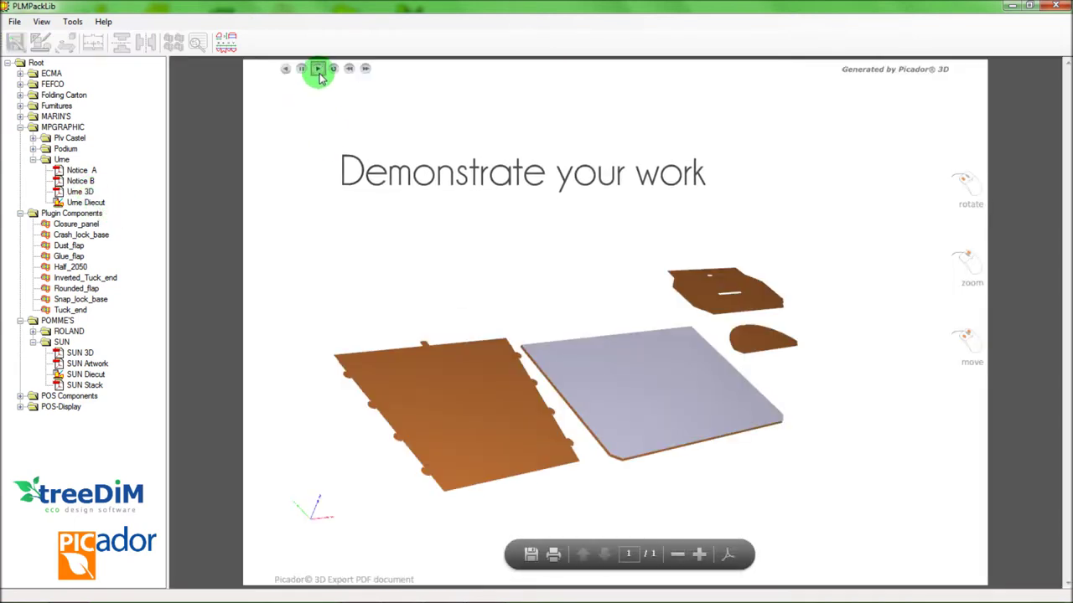
{"action": "mouse_move", "coordinate": [522, 267]}
{"action": "left_mouse_down"}
{"action": "mouse_move", "coordinate": [593, 311]}
{"action": "mouse_move", "coordinate": [565, 364]}
{"action": "mouse_move", "coordinate": [646, 327]}
{"action": "mouse_move", "coordinate": [656, 343]}
{"action": "mouse_move", "coordinate": [646, 360]}
{"action": "mouse_move", "coordinate": [690, 331]}
{"action": "mouse_move", "coordinate": [701, 352]}
{"action": "mouse_move", "coordinate": [642, 319]}
{"action": "mouse_move", "coordinate": [679, 318]}
{"action": "mouse_move", "coordinate": [677, 327]}
{"action": "mouse_move", "coordinate": [654, 304]}
{"action": "mouse_move", "coordinate": [721, 305]}
{"action": "mouse_move", "coordinate": [589, 318]}
{"action": "mouse_move", "coordinate": [545, 286]}
{"action": "left_mouse_up"}
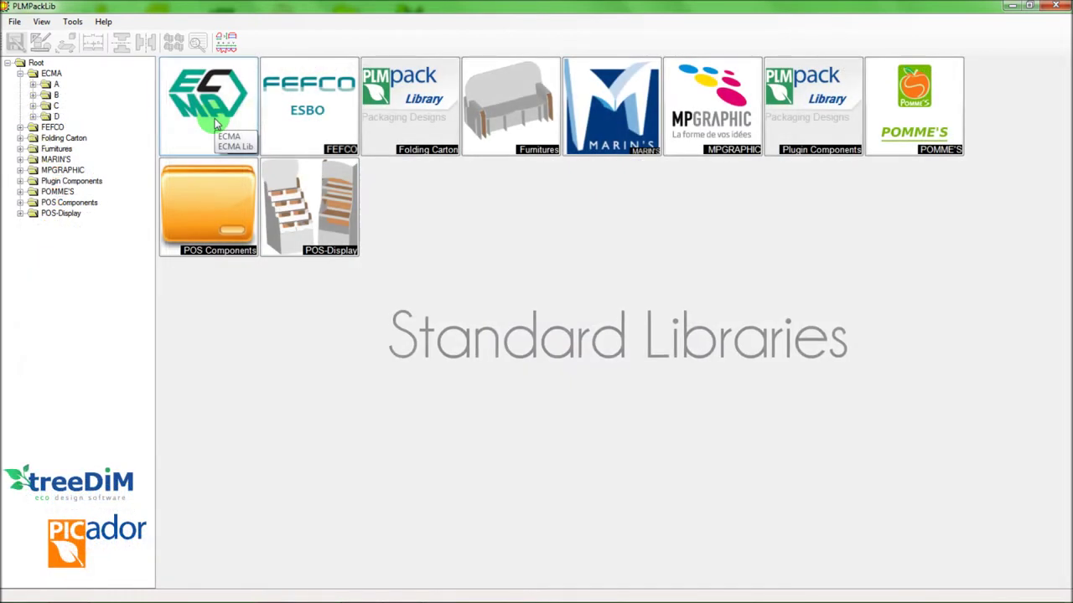
- Browse ECMA folders A, B and C, then the Furnitures and POS-Display libraries
{"action": "double_click", "coordinate": [217, 123]}
{"action": "double_click", "coordinate": [216, 123]}
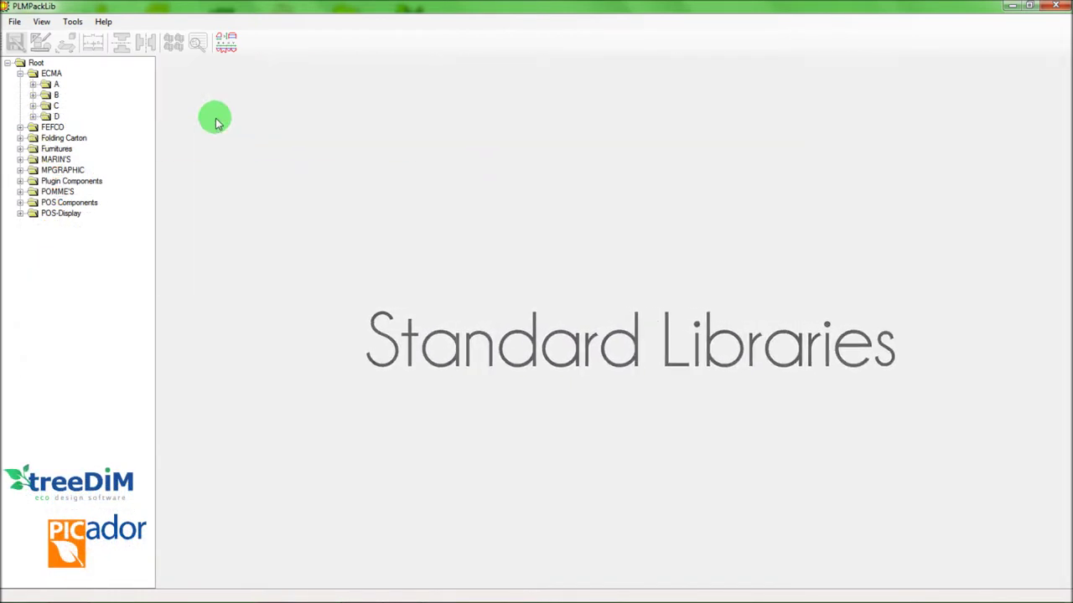
{"action": "left_click", "coordinate": [55, 96]}
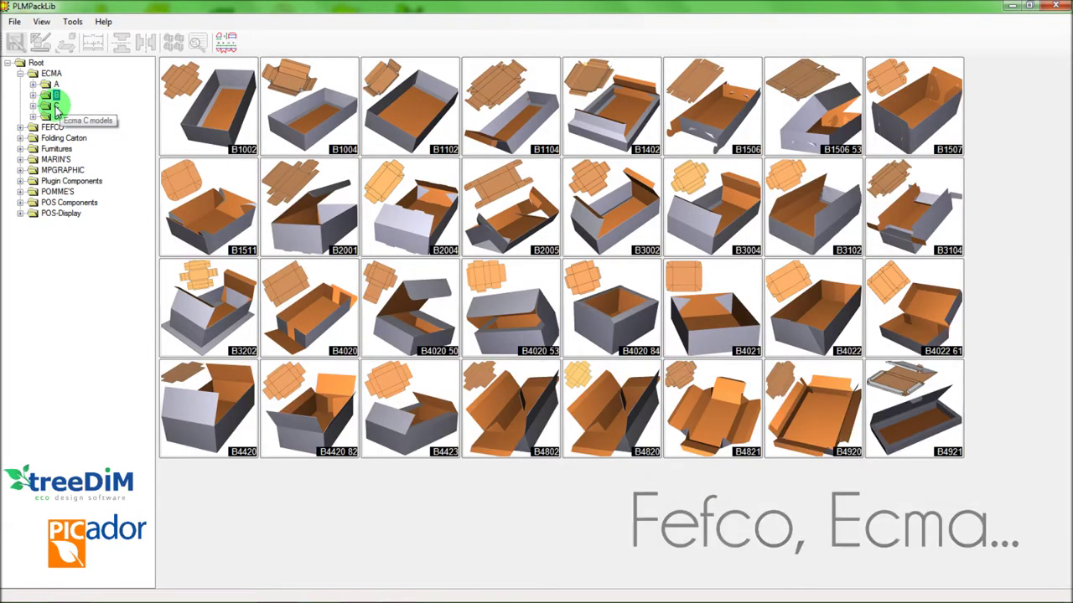
{"action": "left_click", "coordinate": [55, 105]}
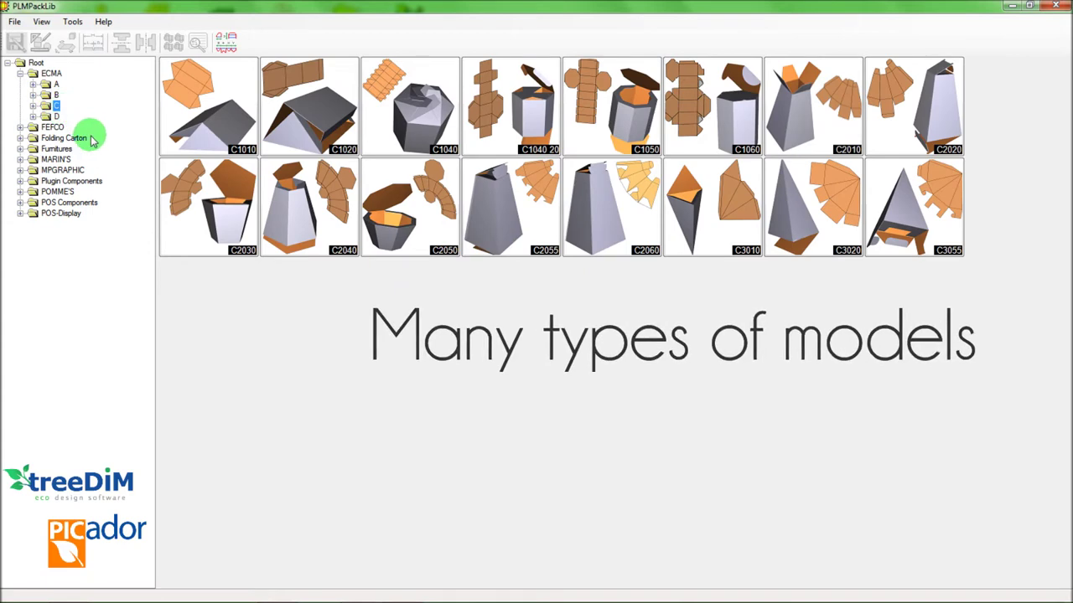
{"action": "left_click", "coordinate": [63, 149]}
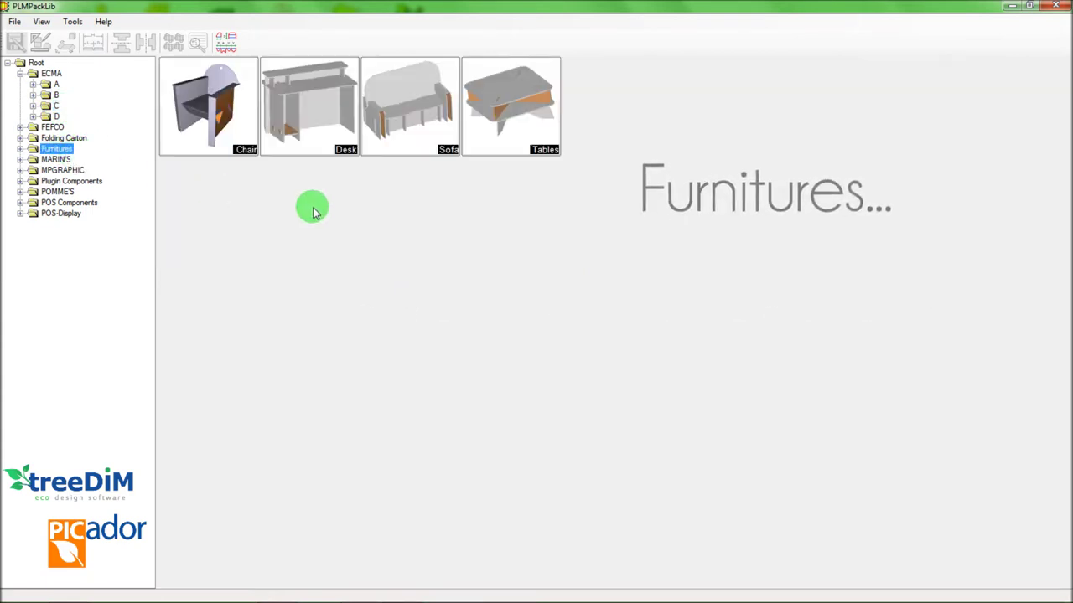
{"action": "left_click", "coordinate": [60, 213]}
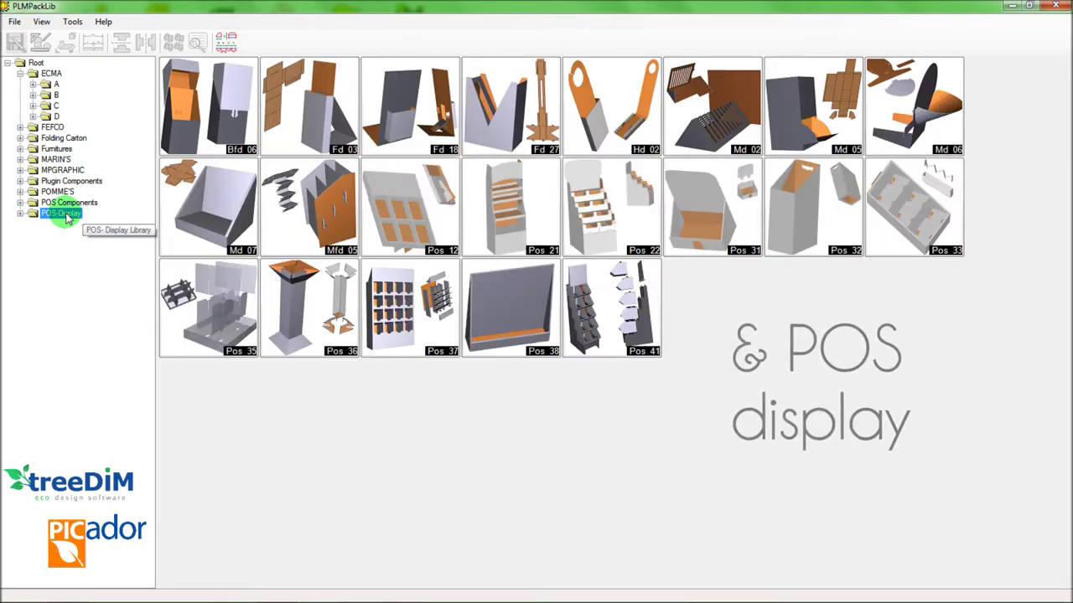
- Open the Pos 41 display's cutting layout, then its Pos_41 3D model
{"action": "double_click", "coordinate": [609, 325]}
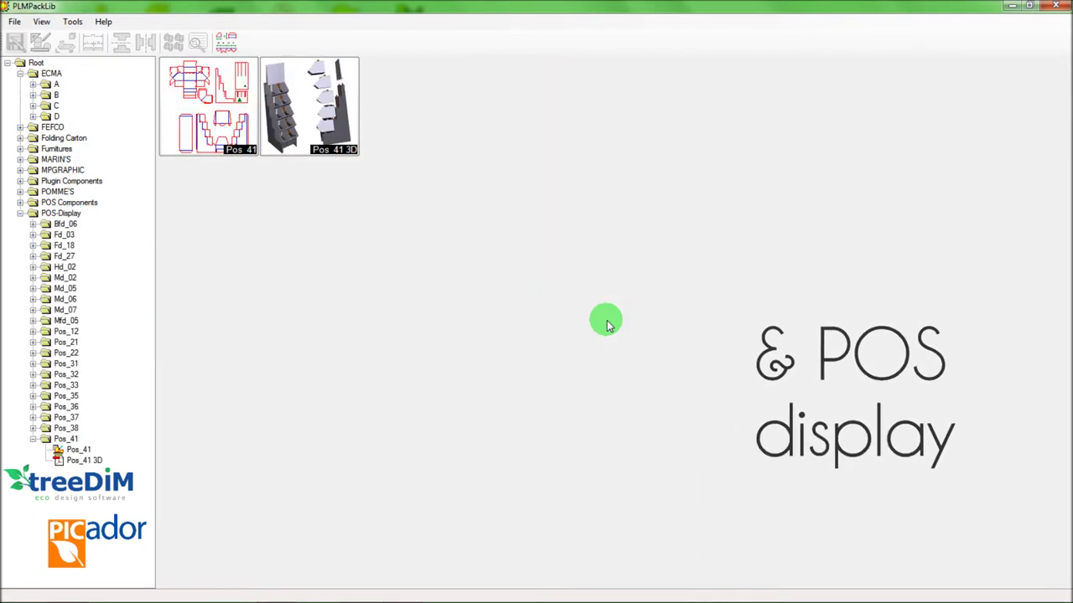
{"action": "double_click", "coordinate": [231, 136]}
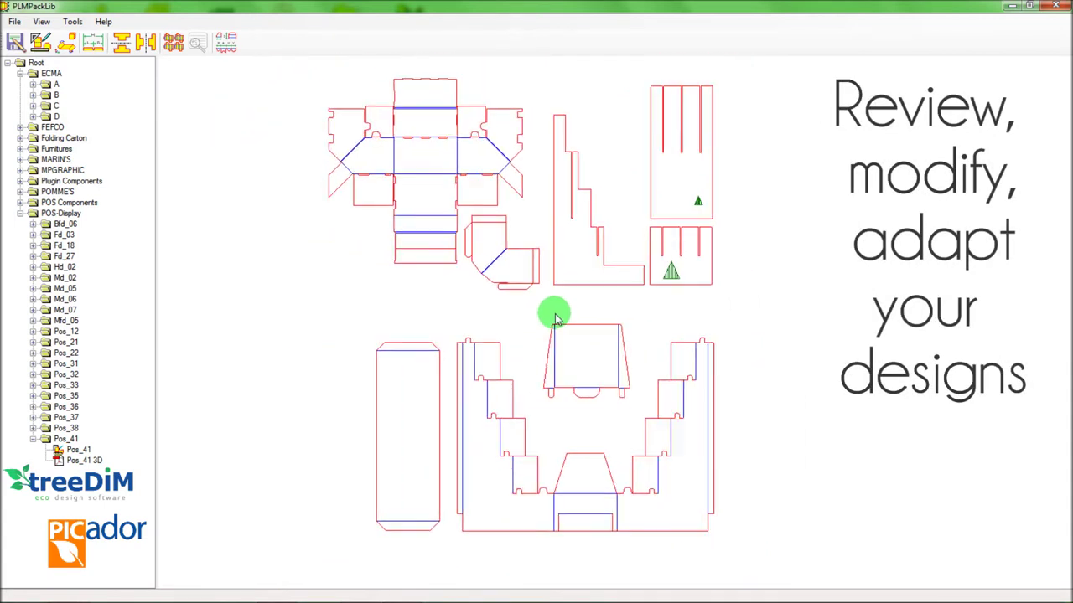
{"action": "left_click", "coordinate": [88, 460]}
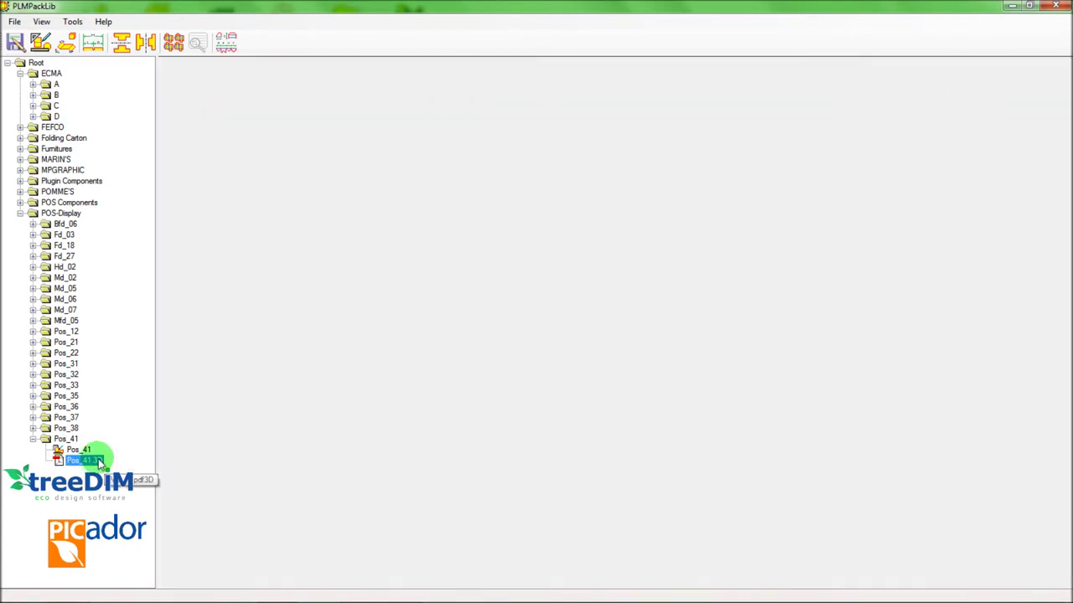
- Rotate the Pos 41 stand from a top view to a frontal view, then show POS Components
{"action": "left_click_drag", "start_coordinate": [516, 434], "coordinate": [411, 496]}
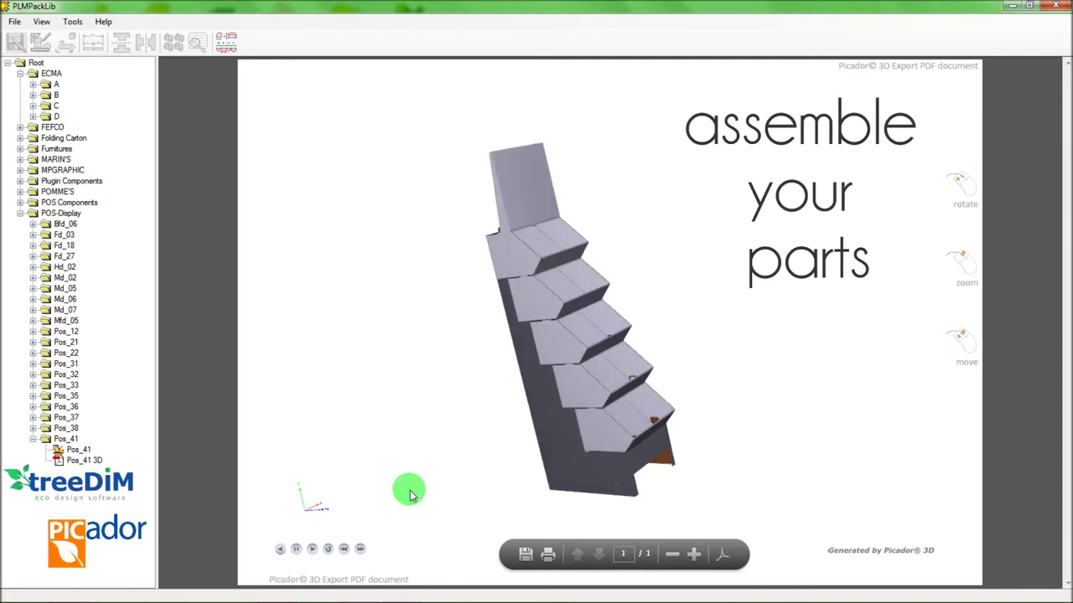
{"action": "mouse_move", "coordinate": [505, 456]}
{"action": "left_mouse_down"}
{"action": "mouse_move", "coordinate": [552, 382]}
{"action": "mouse_move", "coordinate": [575, 373]}
{"action": "mouse_move", "coordinate": [570, 424]}
{"action": "mouse_move", "coordinate": [549, 452]}
{"action": "mouse_move", "coordinate": [575, 391]}
{"action": "mouse_move", "coordinate": [570, 364]}
{"action": "mouse_move", "coordinate": [577, 347]}
{"action": "mouse_move", "coordinate": [590, 355]}
{"action": "left_mouse_up"}
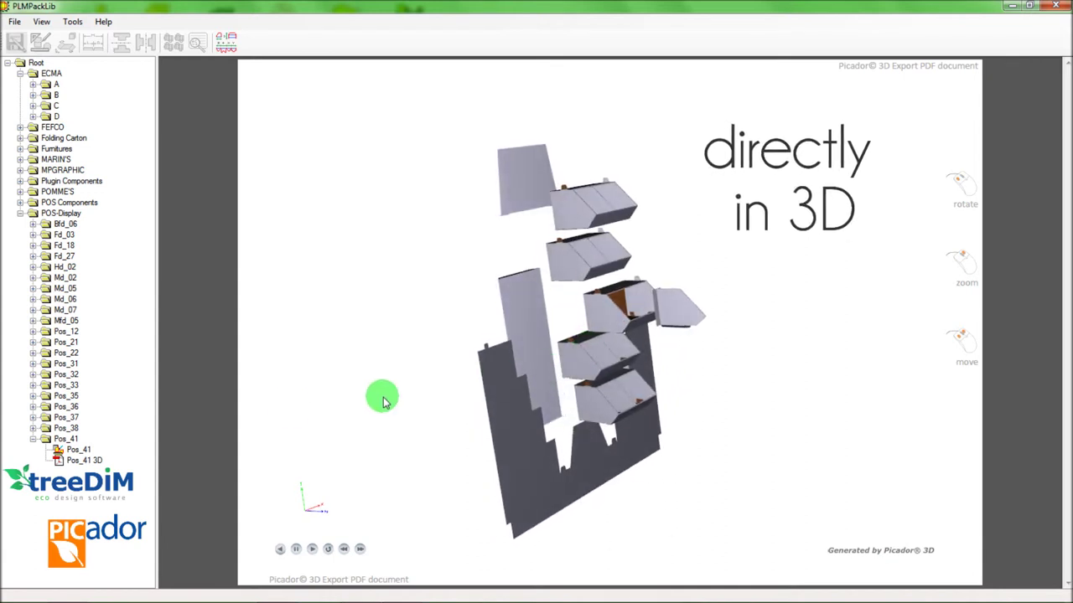
{"action": "left_click", "coordinate": [81, 207]}
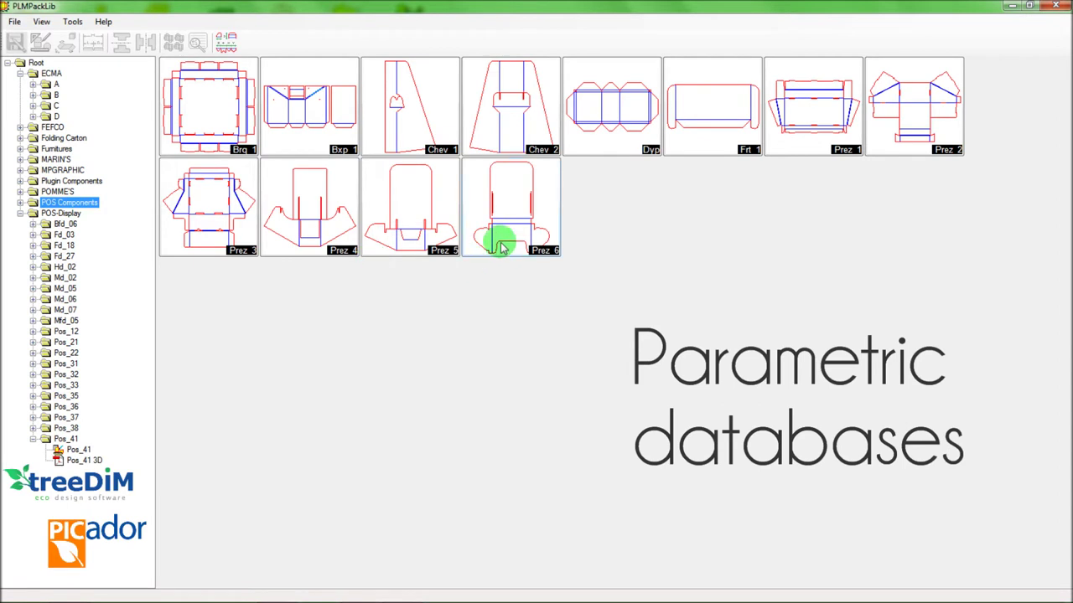
- Open the Prez_6 design and raise L to 176 and Lf to 125
{"action": "double_click", "coordinate": [504, 238]}
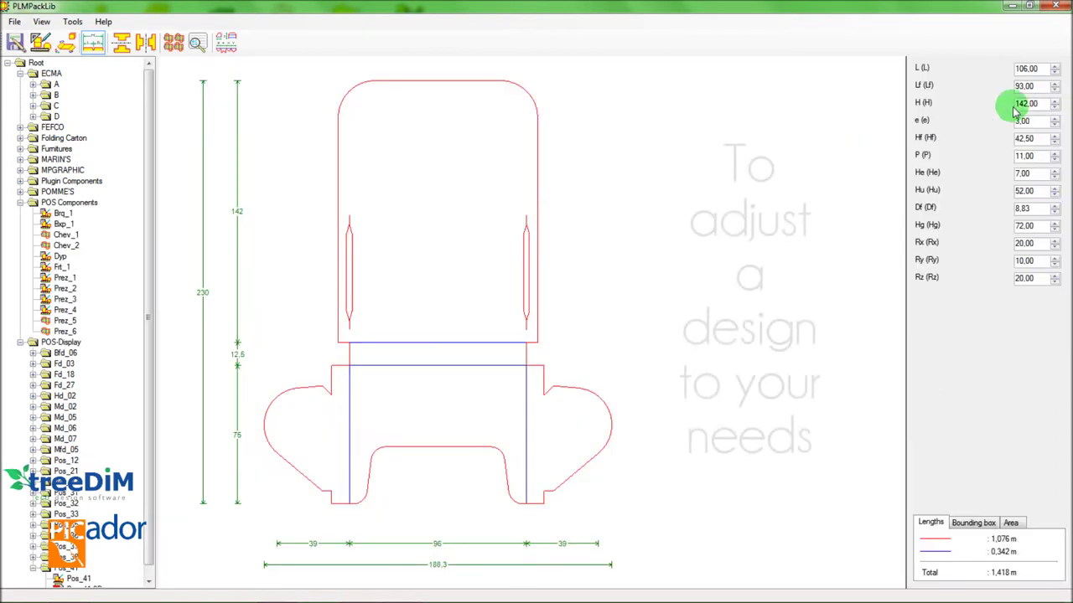
{"action": "left_click", "coordinate": [1055, 67]}
{"action": "left_click", "coordinate": [1055, 83]}
{"action": "left_click", "coordinate": [1055, 84]}
{"action": "left_click", "coordinate": [1055, 83]}
{"action": "left_click", "coordinate": [1055, 84]}
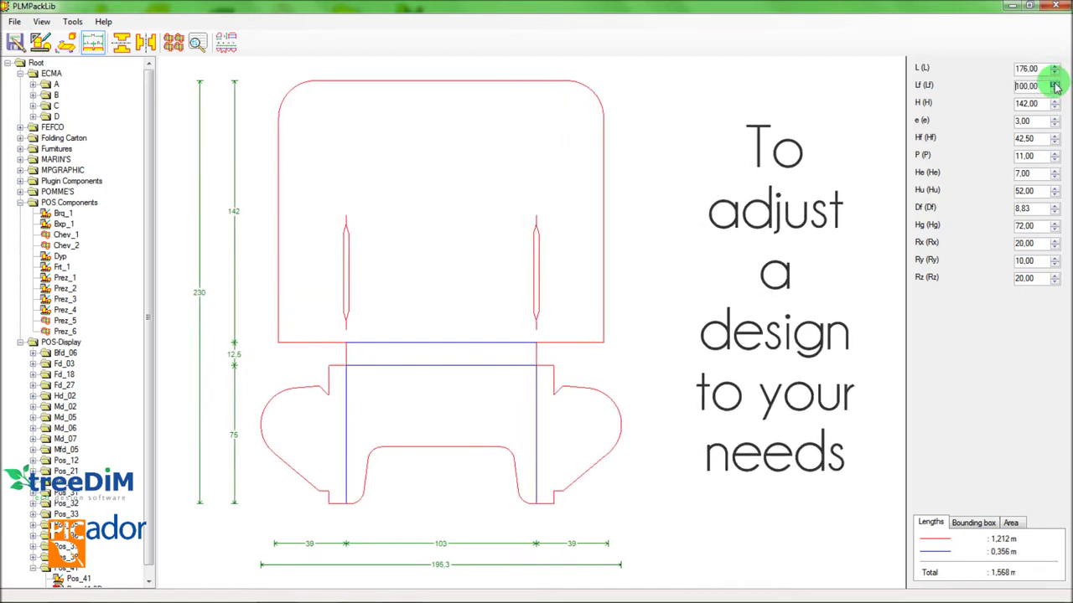
- Raise the height H to 222 and bring up the Imposition settings
{"action": "left_click", "coordinate": [1055, 102]}
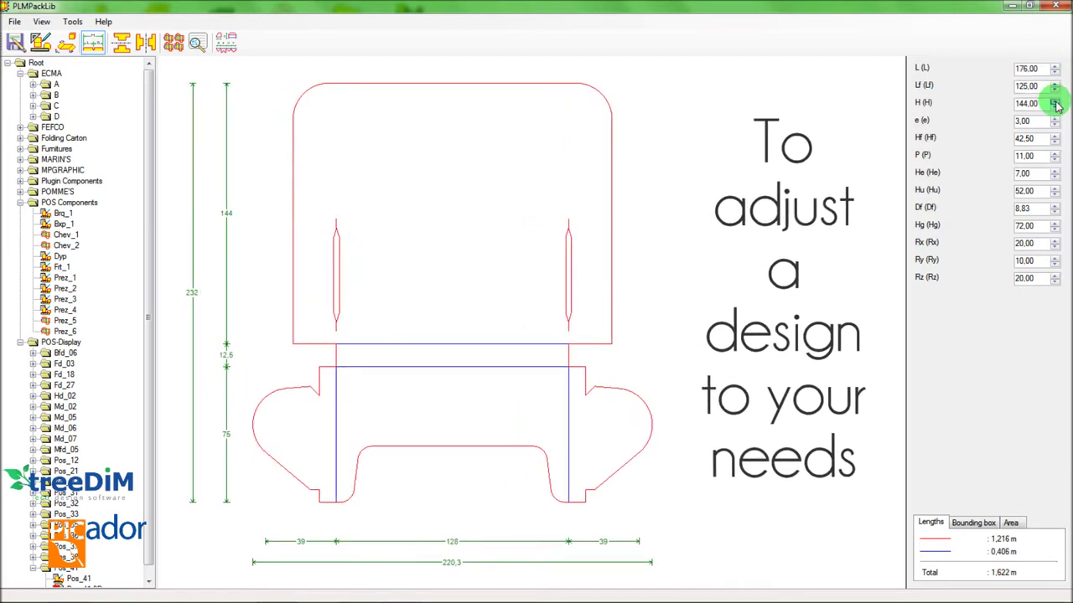
{"action": "left_click", "coordinate": [1055, 102]}
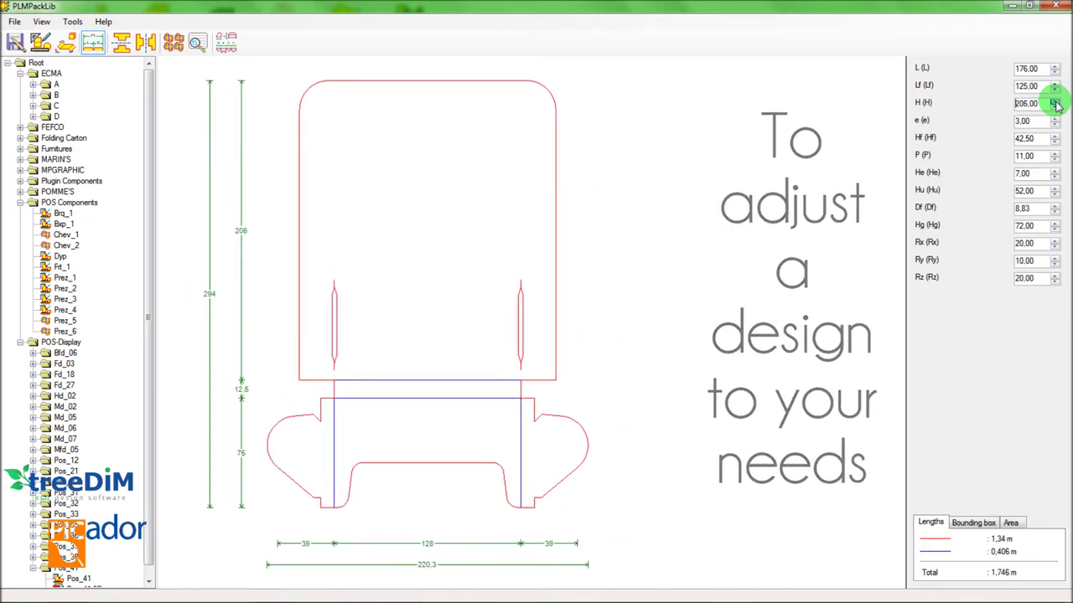
{"action": "left_click", "coordinate": [174, 43]}
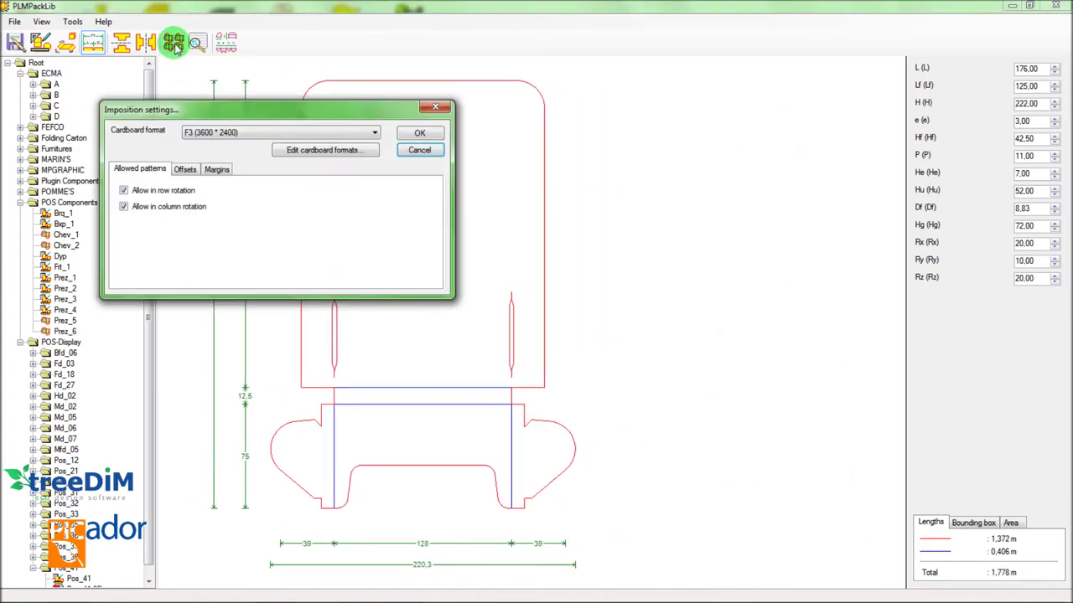
- Compute the display's sheet layout on F3 3600×2400 board
{"action": "left_click", "coordinate": [374, 134]}
{"action": "left_click", "coordinate": [408, 151]}
{"action": "left_click", "coordinate": [419, 133]}
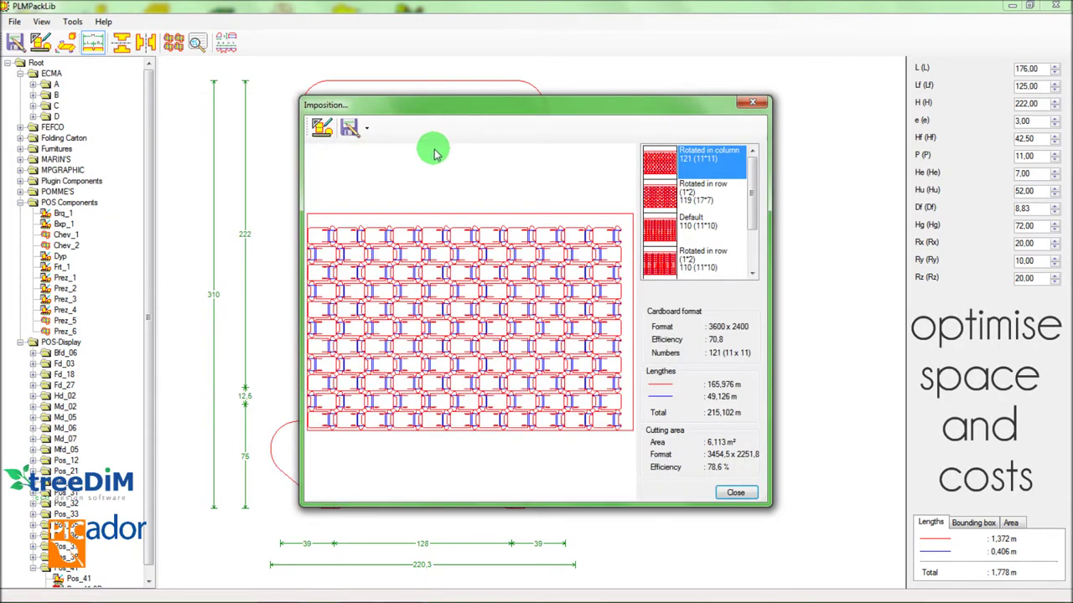
{"action": "scroll", "coordinate": [452, 310], "scroll_direction": "up", "scroll_amount": 1}
{"action": "scroll", "coordinate": [452, 310], "scroll_direction": "up", "scroll_amount": 1}
{"action": "scroll", "coordinate": [457, 315], "scroll_direction": "up", "scroll_amount": 1}
{"action": "scroll", "coordinate": [470, 319], "scroll_direction": "up", "scroll_amount": 1}
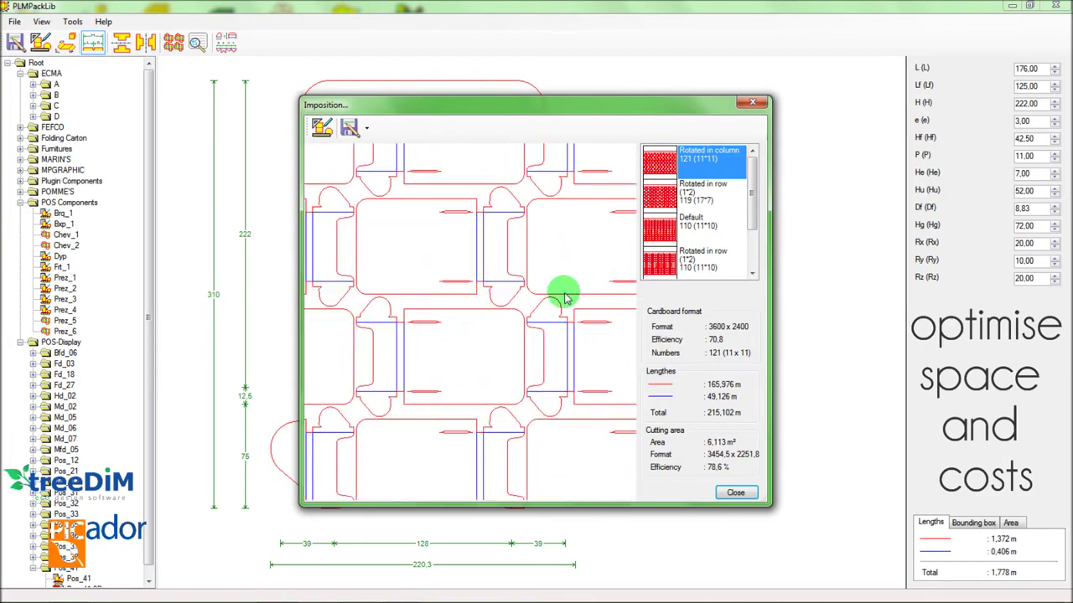
- Compare the 'Rotated in row' nesting pattern, then open the Folding Boxes Glued design
{"action": "left_click", "coordinate": [662, 198]}
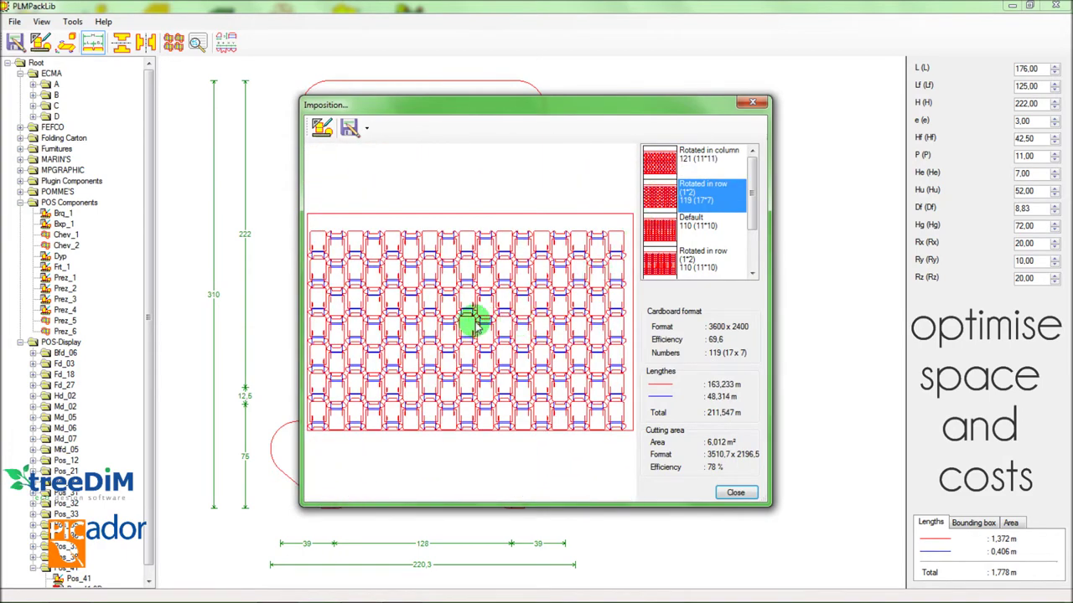
{"action": "scroll", "coordinate": [473, 320], "scroll_direction": "up", "scroll_amount": 1}
{"action": "scroll", "coordinate": [475, 320], "scroll_direction": "up", "scroll_amount": 1}
{"action": "scroll", "coordinate": [474, 319], "scroll_direction": "up", "scroll_amount": 1}
{"action": "scroll", "coordinate": [475, 318], "scroll_direction": "up", "scroll_amount": 1}
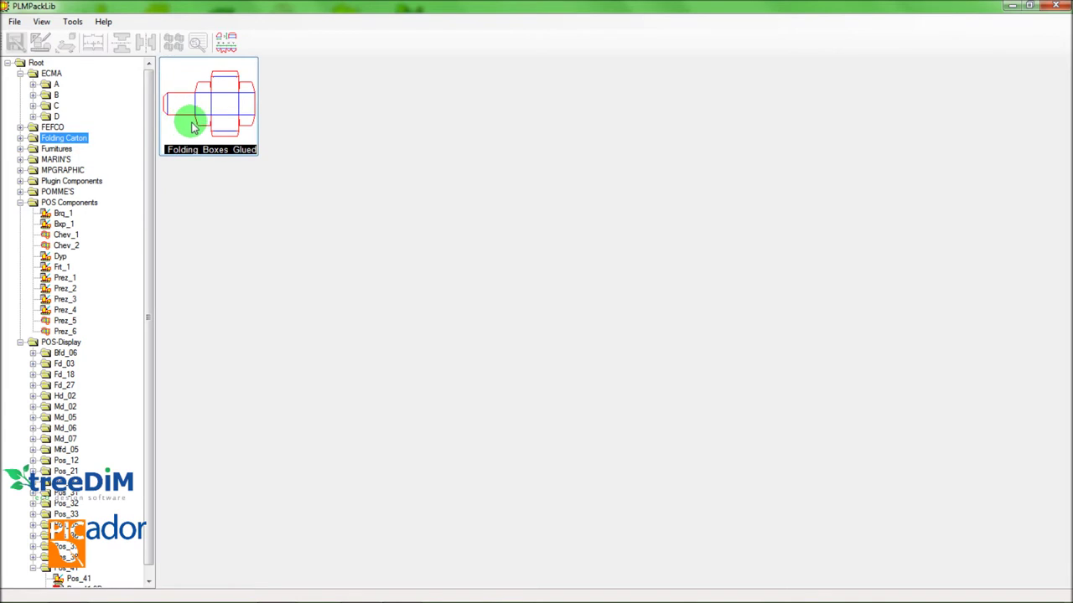
{"action": "double_click", "coordinate": [193, 125]}
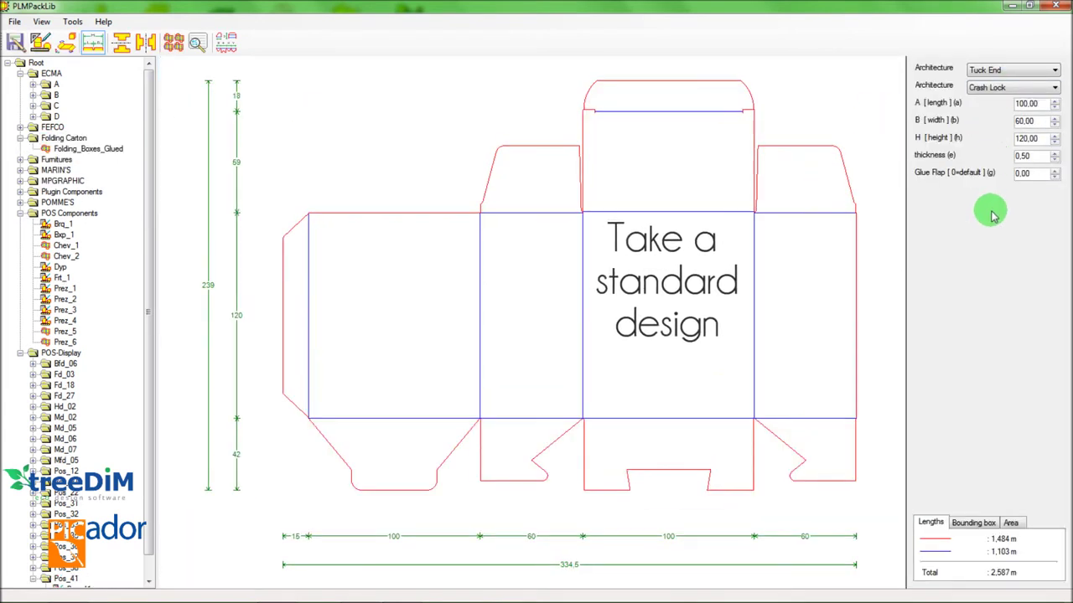
- Set both closures to Tuck End and size the carton A 115, B 90, H 170
{"action": "key", "text": "Down"}
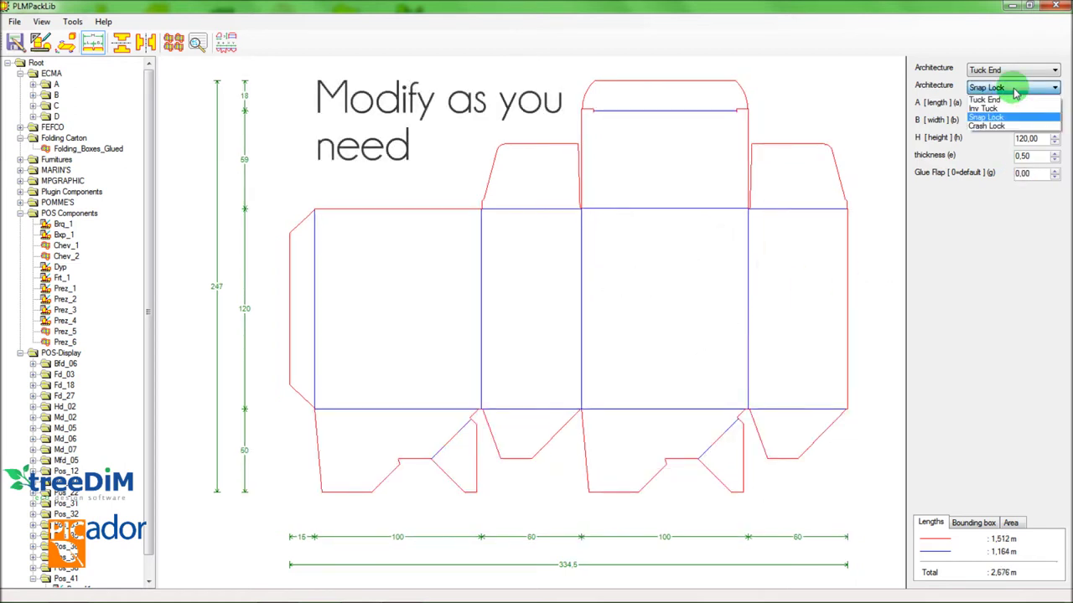
{"action": "left_click", "coordinate": [999, 111]}
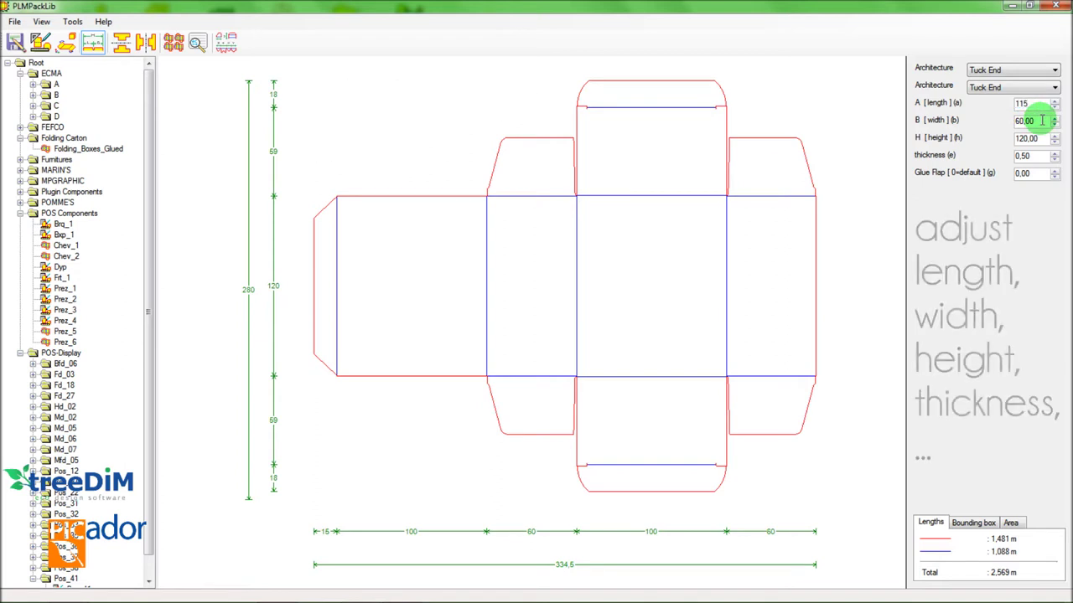
{"action": "key", "text": "Tab"}
{"action": "key", "text": "Tab"}
{"action": "type", "text": "170"}
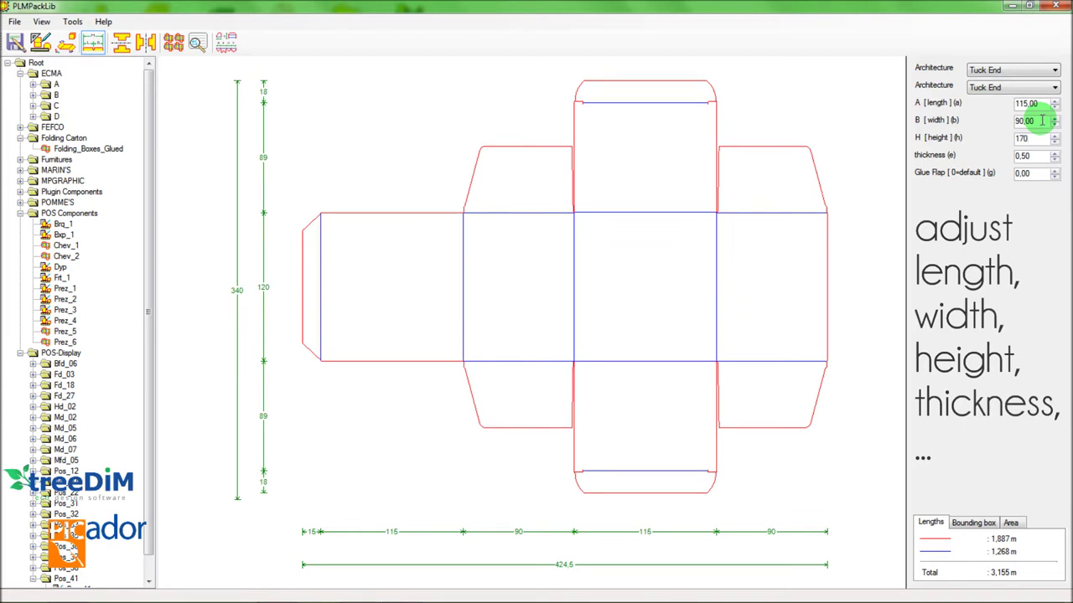
{"action": "key", "text": "Tab"}
{"action": "left_click_drag", "start_coordinate": [643, 325], "coordinate": [593, 300]}
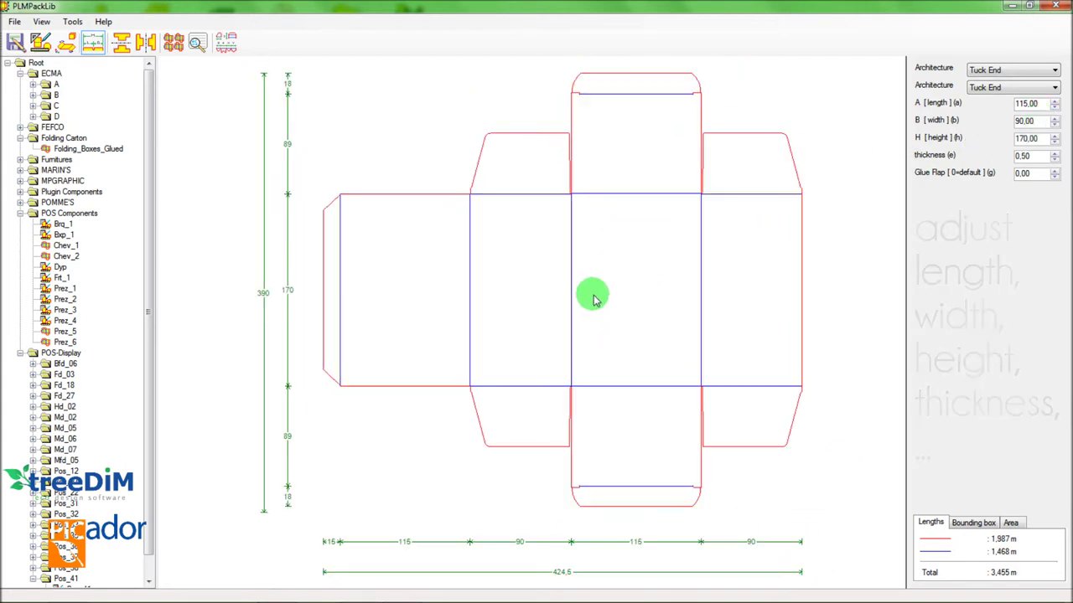
{"action": "left_click", "coordinate": [164, 43]}
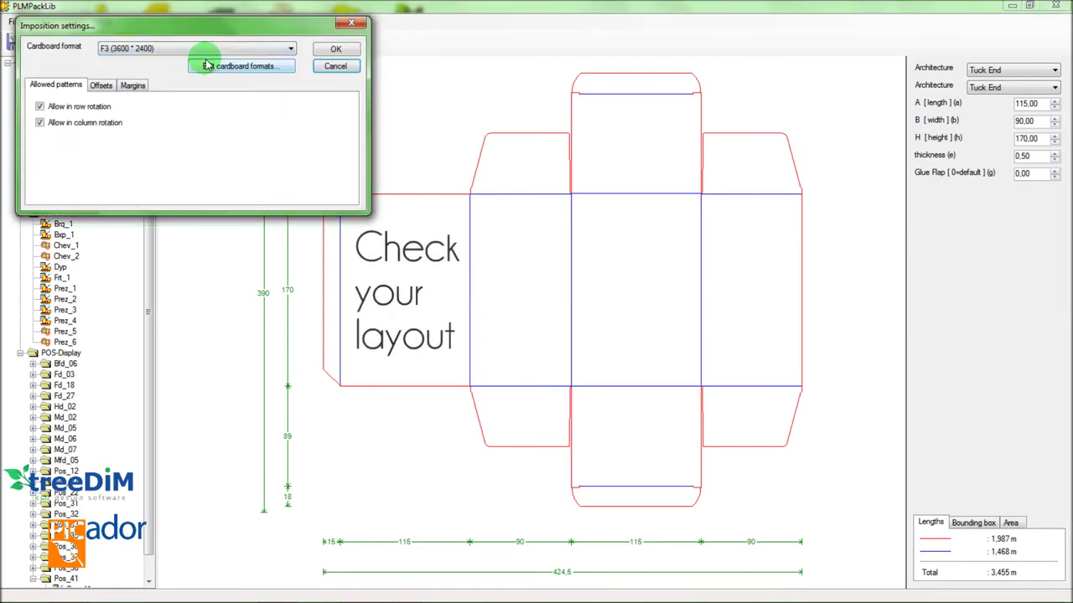
{"action": "left_click", "coordinate": [336, 50]}
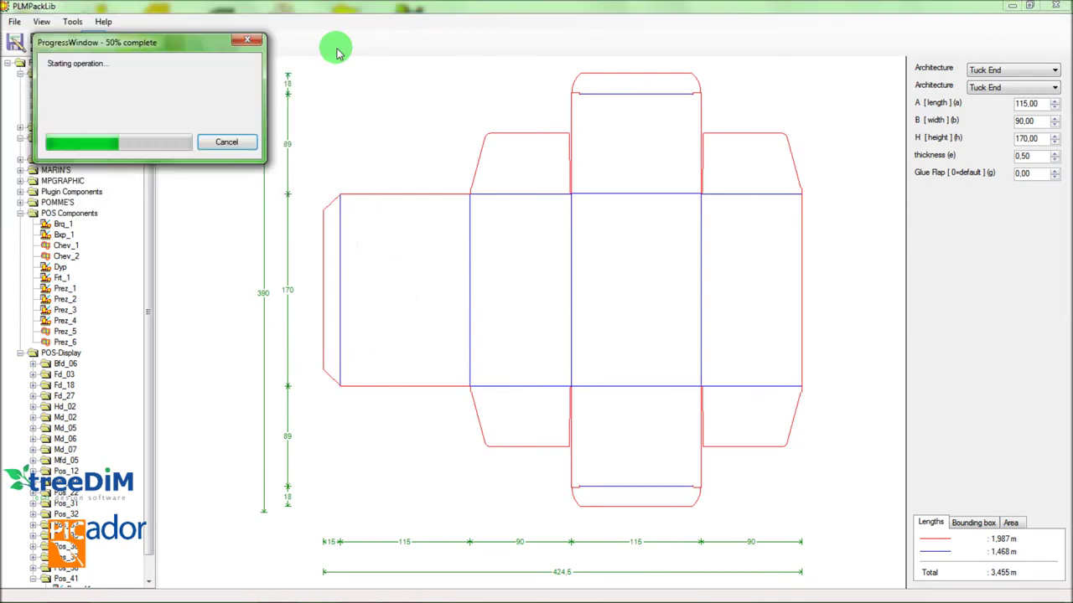
{"action": "scroll", "coordinate": [450, 267], "scroll_direction": "up", "scroll_amount": 1}
{"action": "scroll", "coordinate": [462, 259], "scroll_direction": "up", "scroll_amount": 1}
{"action": "scroll", "coordinate": [470, 290], "scroll_direction": "up", "scroll_amount": 1}
{"action": "scroll", "coordinate": [486, 300], "scroll_direction": "up", "scroll_amount": 1}
{"action": "scroll", "coordinate": [501, 310], "scroll_direction": "up", "scroll_amount": 1}
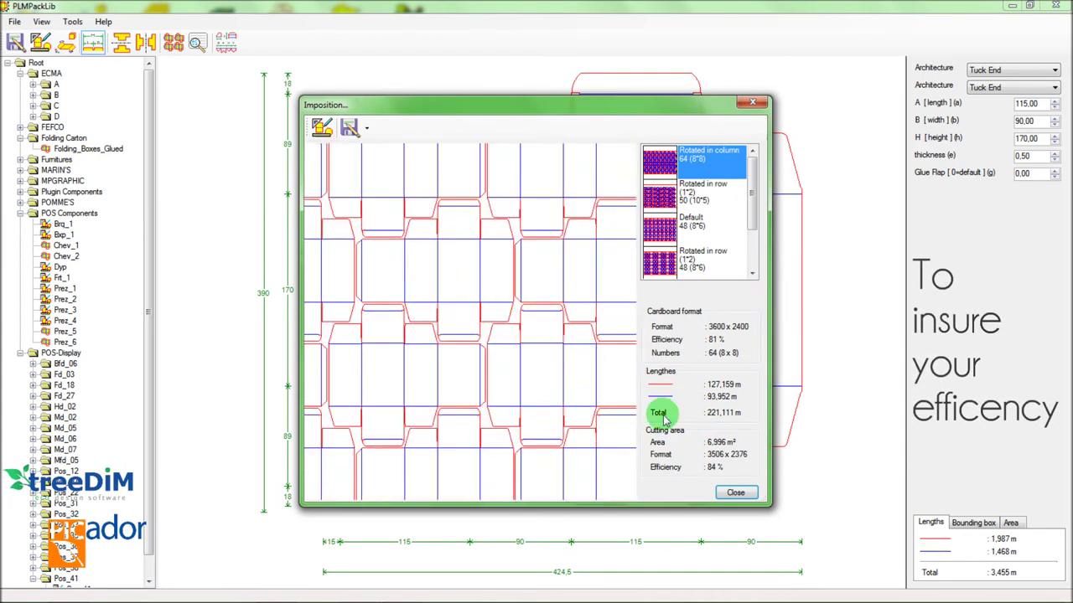
{"action": "left_click", "coordinate": [738, 494]}
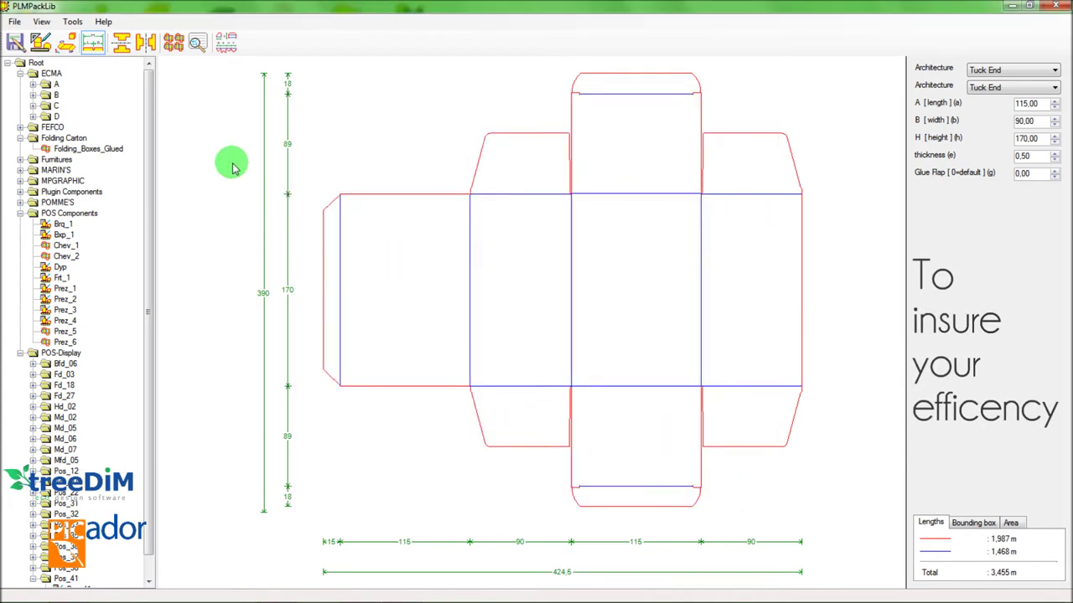
{"action": "left_click", "coordinate": [42, 44]}
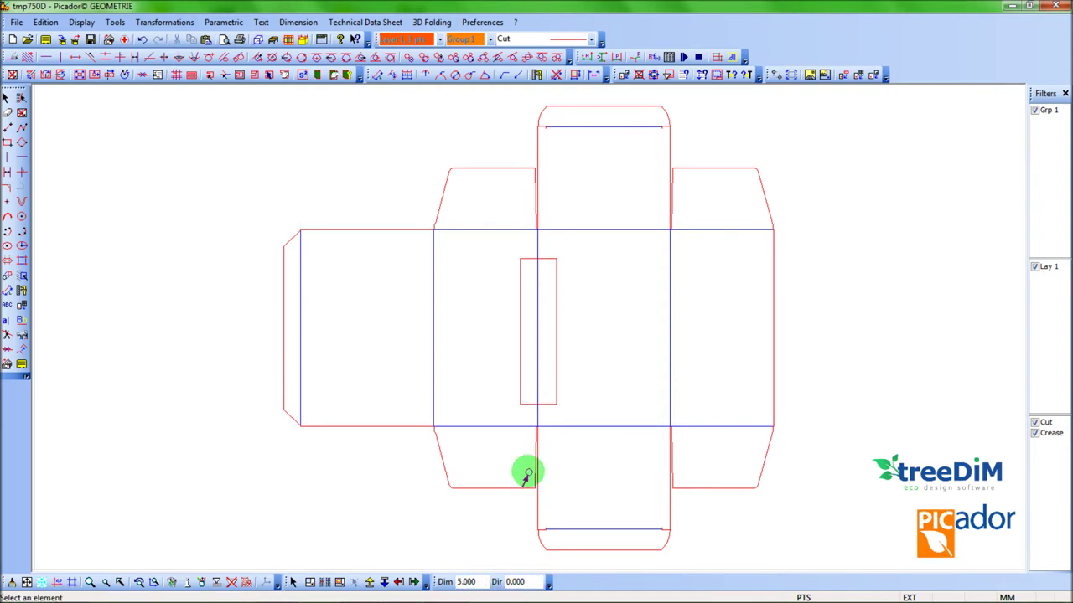
- Zoom over the rounded window cutout and select the whole box drawing
{"action": "scroll", "coordinate": [526, 285], "scroll_direction": "up", "scroll_amount": 2}
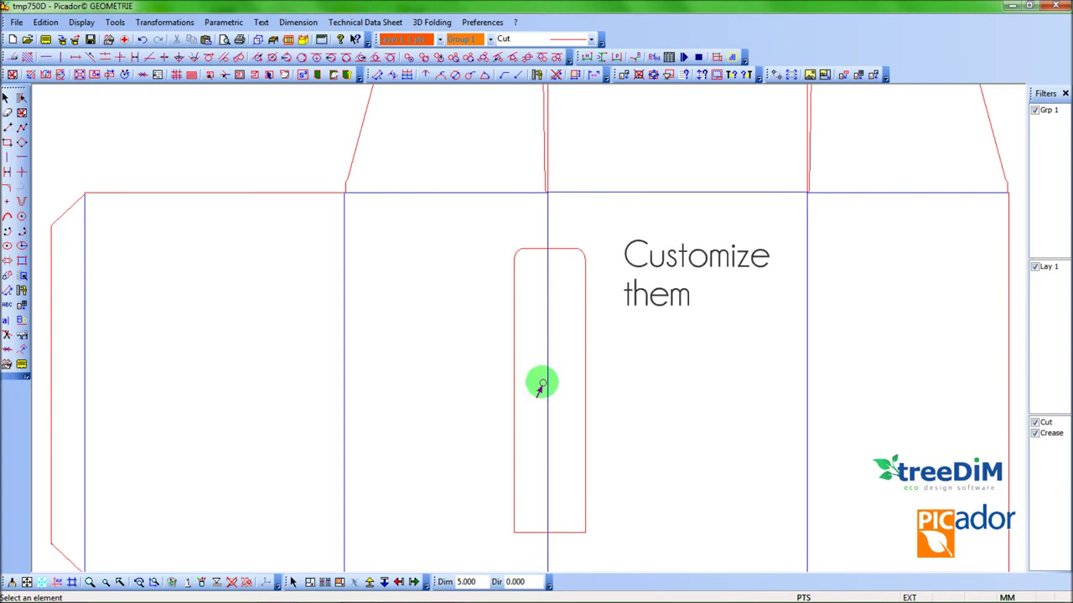
{"action": "scroll", "coordinate": [506, 538], "scroll_direction": "up", "scroll_amount": 1}
{"action": "scroll", "coordinate": [511, 535], "scroll_direction": "up", "scroll_amount": 1}
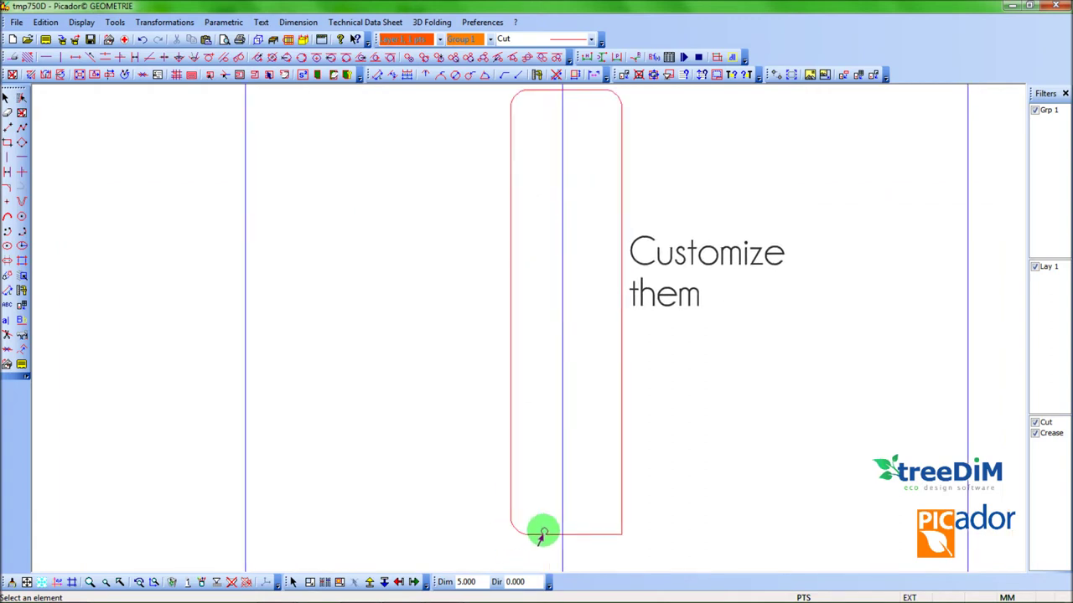
{"action": "scroll", "coordinate": [624, 503], "scroll_direction": "down", "scroll_amount": 1}
{"action": "scroll", "coordinate": [629, 489], "scroll_direction": "down", "scroll_amount": 1}
{"action": "scroll", "coordinate": [627, 490], "scroll_direction": "down", "scroll_amount": 2}
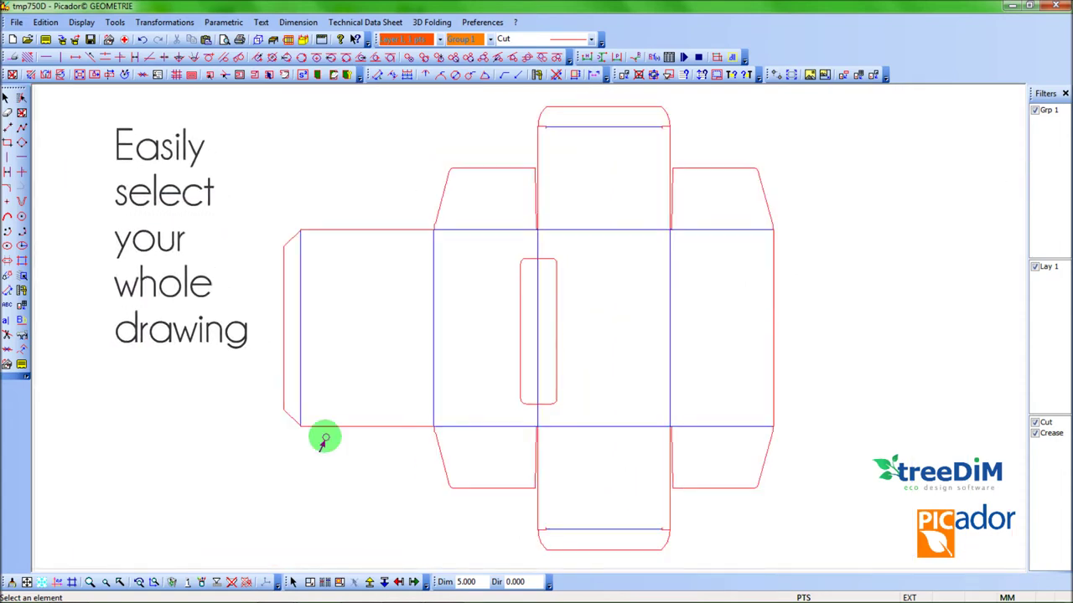
{"action": "key", "text": "ctrl+a"}
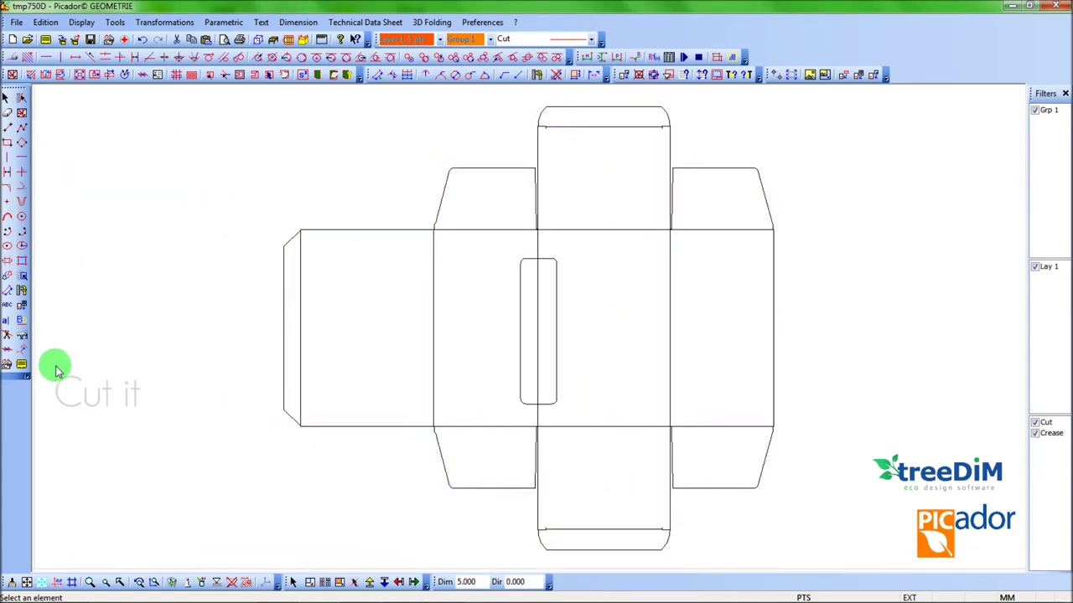
- Cut lines at intersections, clean leftover elements and send the dieline to Picador 3D
{"action": "left_click", "coordinate": [11, 338]}
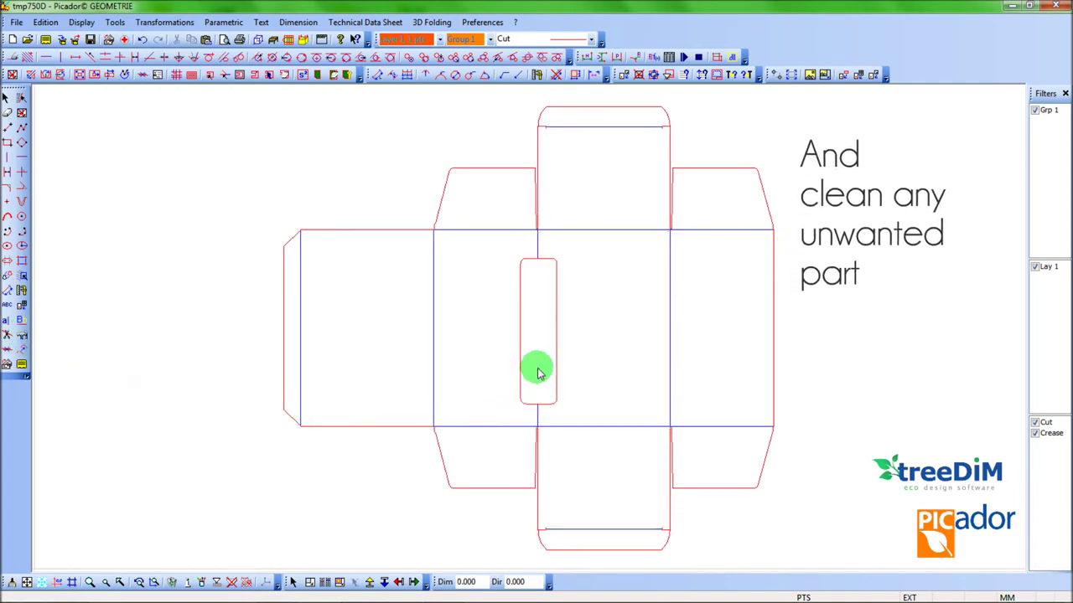
{"action": "left_click", "coordinate": [366, 327]}
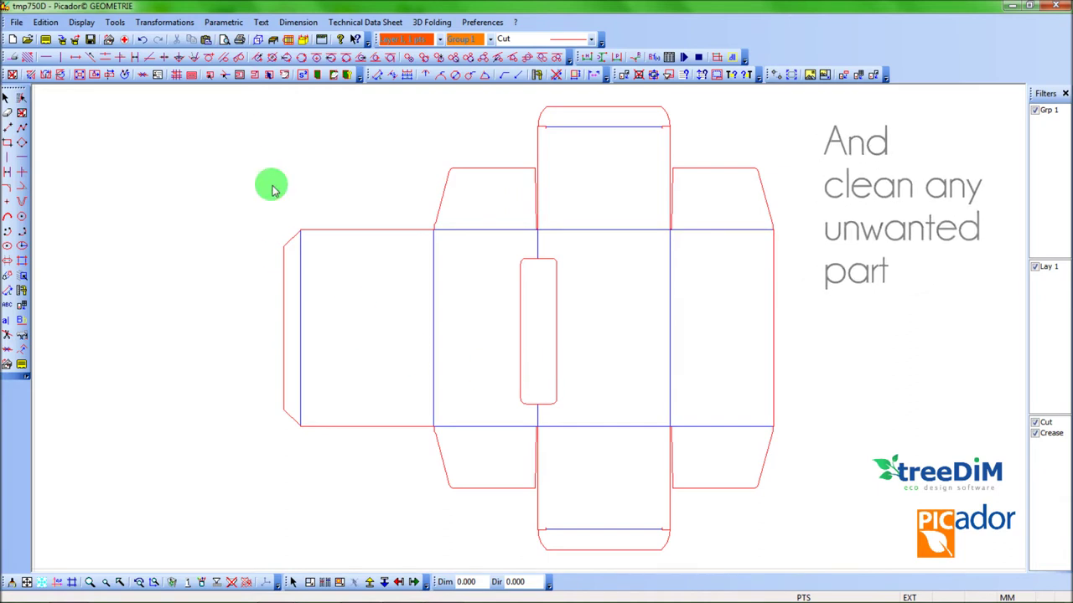
{"action": "left_click", "coordinate": [259, 40]}
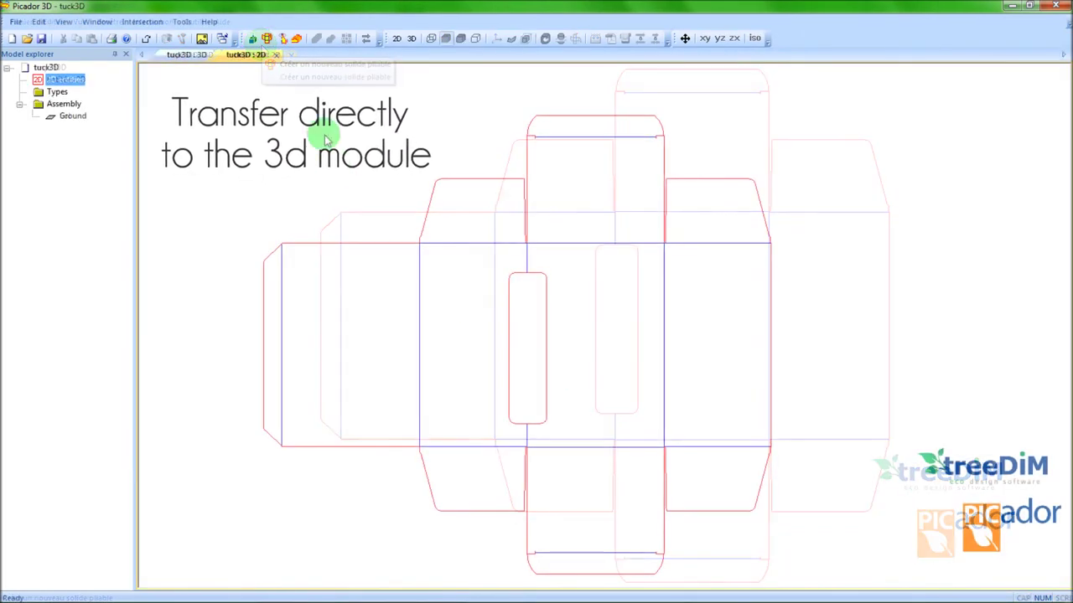
- Create foldable type t from Grp 1 with the central panel as base face
{"action": "left_click", "coordinate": [268, 39]}
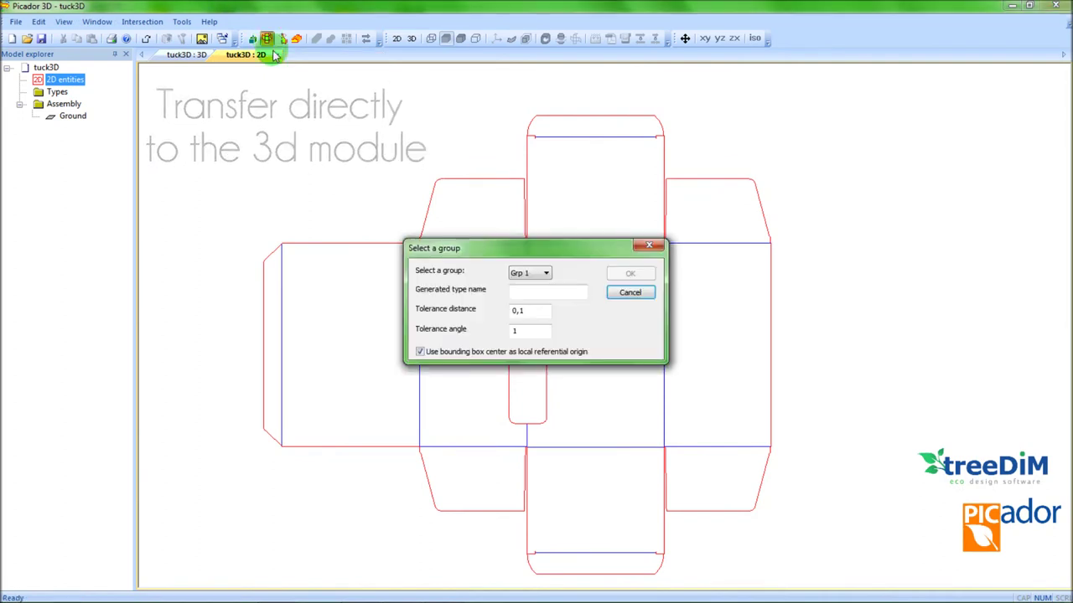
{"action": "type", "text": "t"}
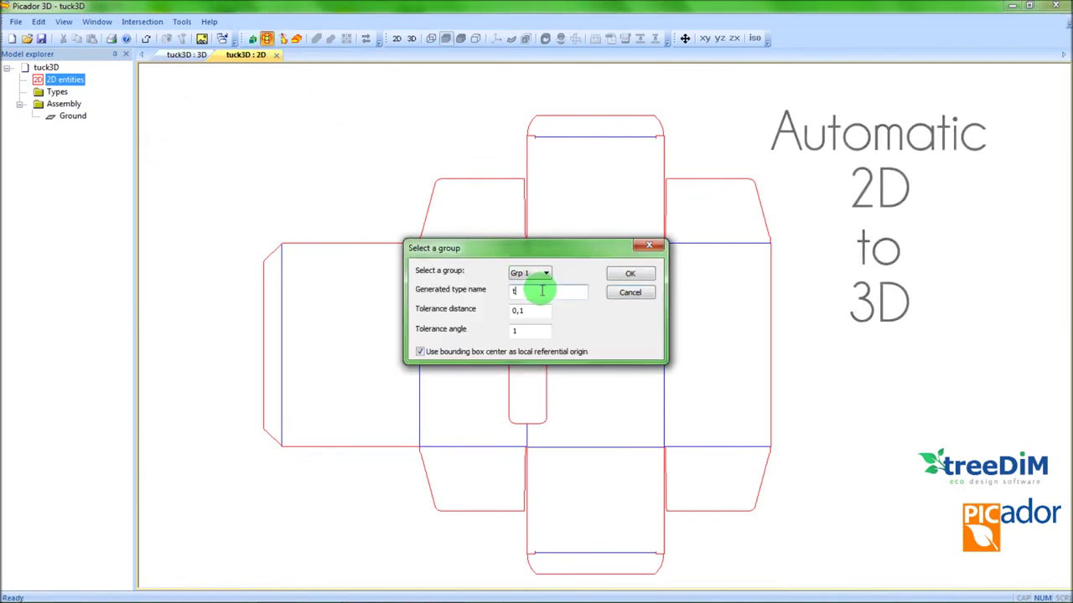
{"action": "left_click", "coordinate": [630, 275]}
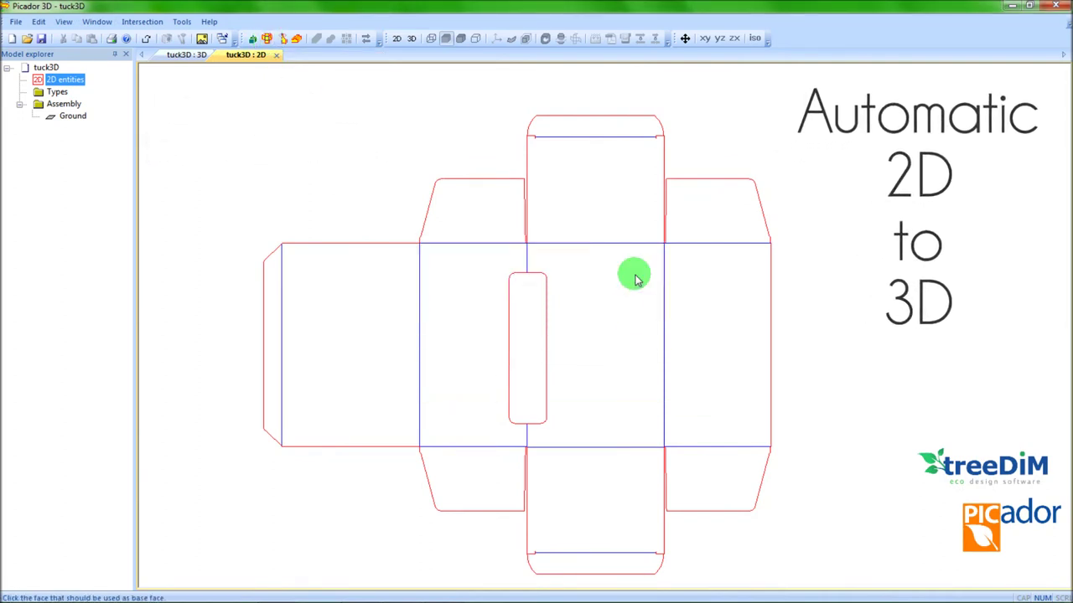
{"action": "left_click", "coordinate": [608, 390]}
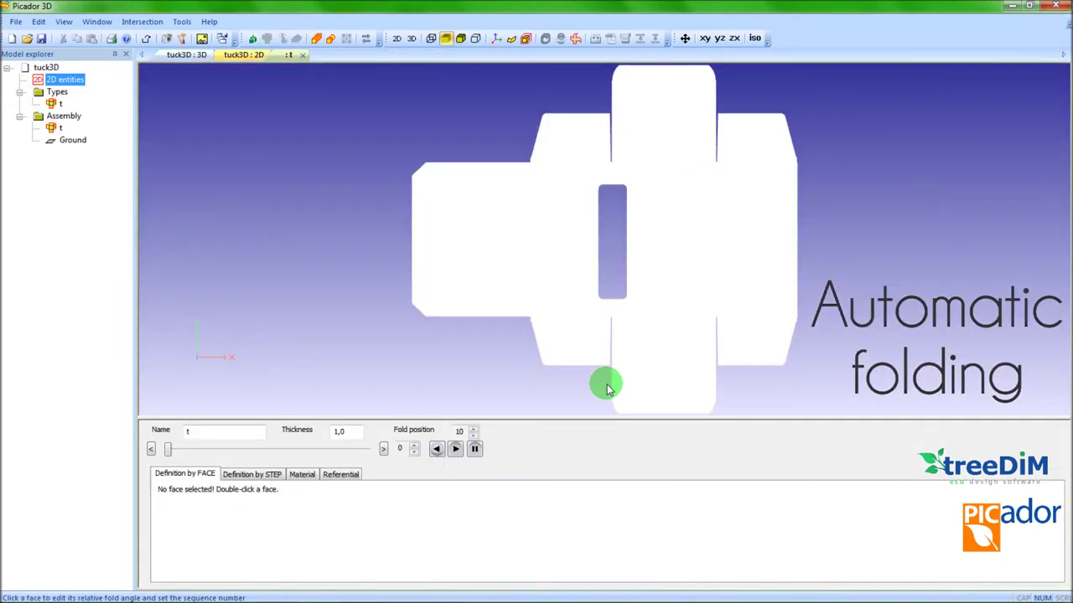
- Fold the box net partway into 3D with the fold slider, orbiting to check it
{"action": "left_click_drag", "start_coordinate": [170, 451], "coordinate": [242, 449]}
{"action": "mouse_move", "coordinate": [510, 357]}
{"action": "left_mouse_down"}
{"action": "mouse_move", "coordinate": [629, 237]}
{"action": "mouse_move", "coordinate": [617, 210]}
{"action": "left_mouse_up"}
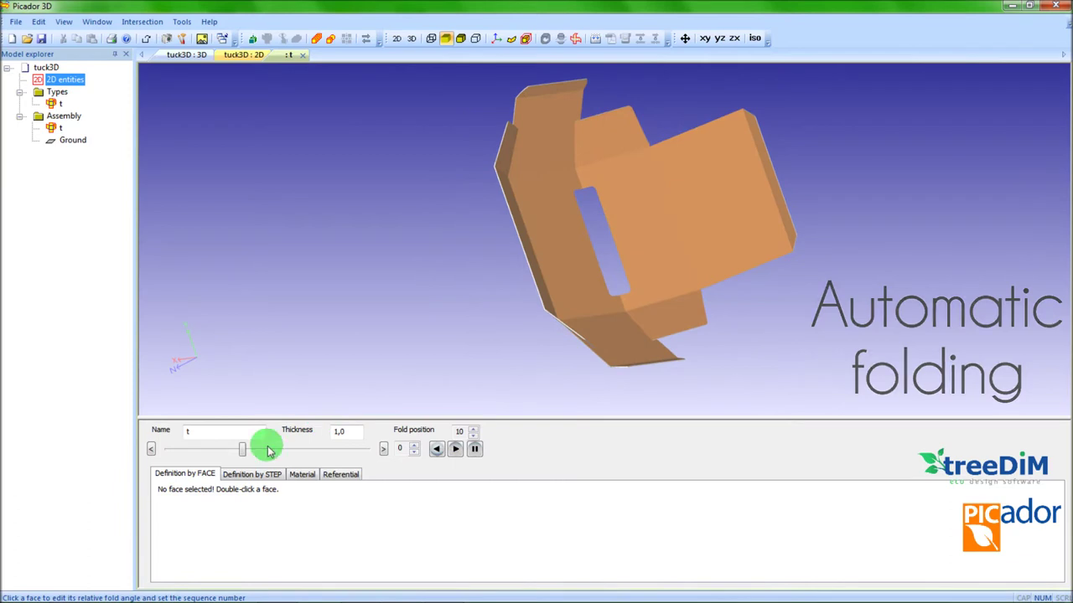
{"action": "mouse_move", "coordinate": [242, 449]}
{"action": "left_mouse_down"}
{"action": "mouse_move", "coordinate": [390, 460]}
{"action": "mouse_move", "coordinate": [306, 471]}
{"action": "mouse_move", "coordinate": [408, 472]}
{"action": "mouse_move", "coordinate": [318, 455]}
{"action": "mouse_move", "coordinate": [254, 462]}
{"action": "left_mouse_up"}
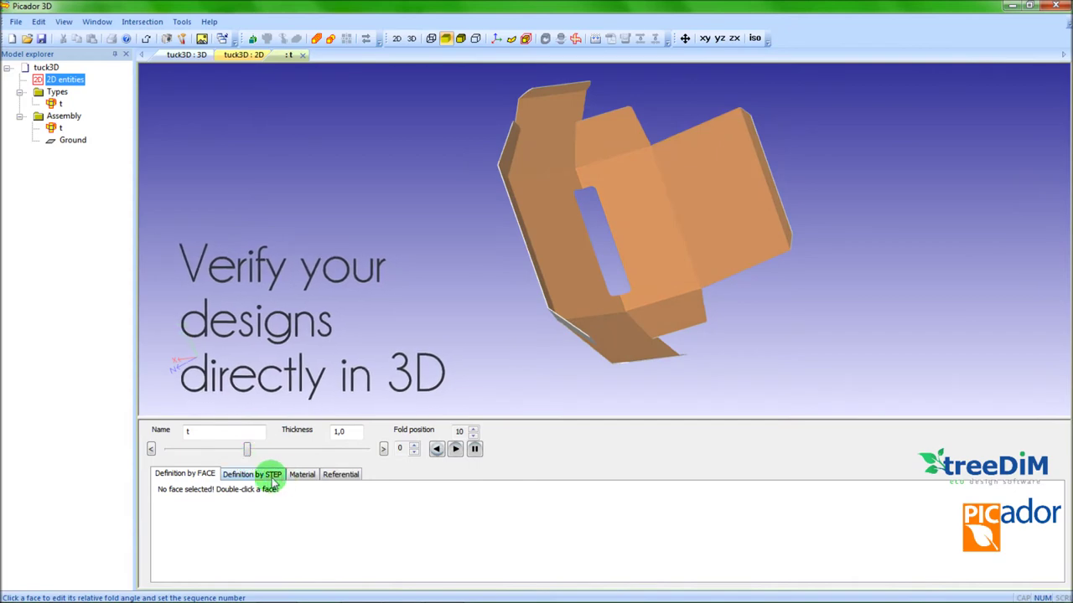
{"action": "left_click", "coordinate": [279, 474]}
- Assign the right end flap, its panel and the side panels to folding step 1
{"action": "mouse_move", "coordinate": [642, 336]}
{"action": "middle_mouse_down"}
{"action": "mouse_move", "coordinate": [610, 296]}
{"action": "mouse_move", "coordinate": [522, 263]}
{"action": "mouse_move", "coordinate": [508, 275]}
{"action": "mouse_move", "coordinate": [508, 262]}
{"action": "middle_mouse_up"}
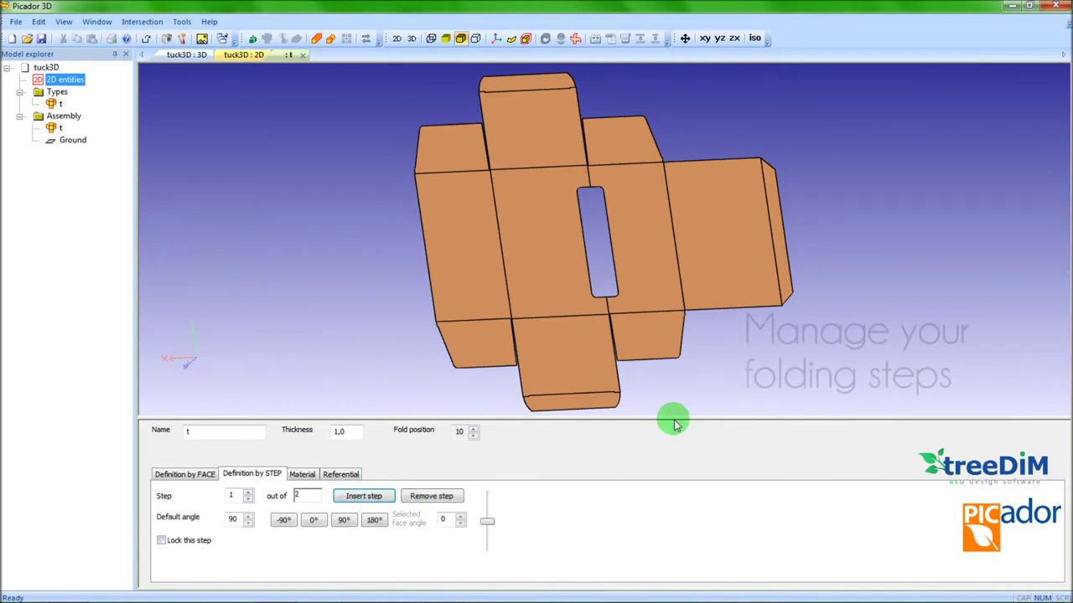
{"action": "left_click", "coordinate": [775, 286]}
{"action": "left_click", "coordinate": [745, 278]}
{"action": "left_click", "coordinate": [646, 299]}
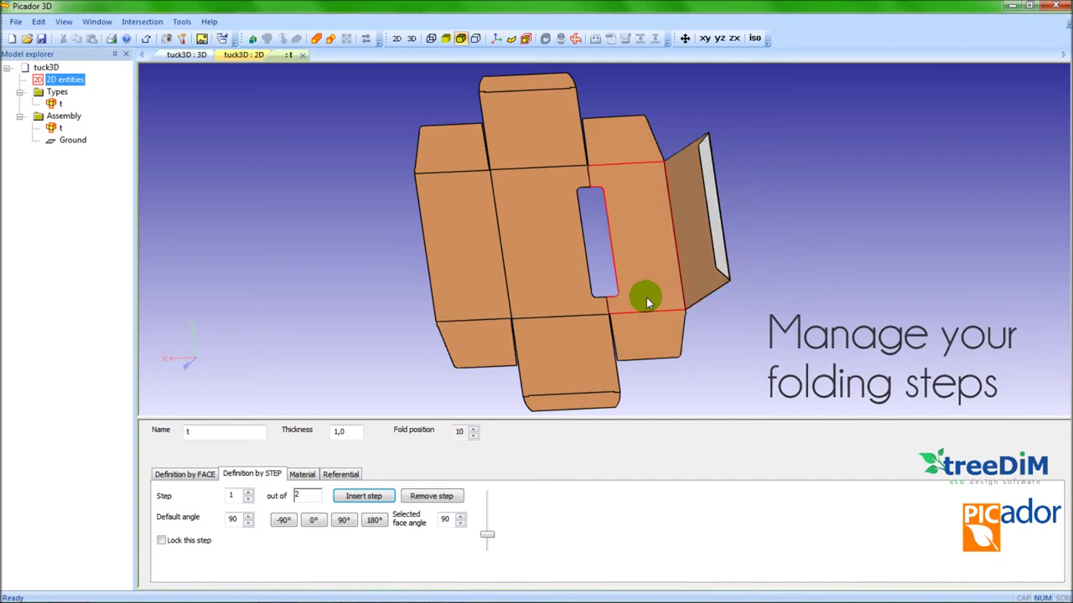
{"action": "left_click", "coordinate": [485, 300]}
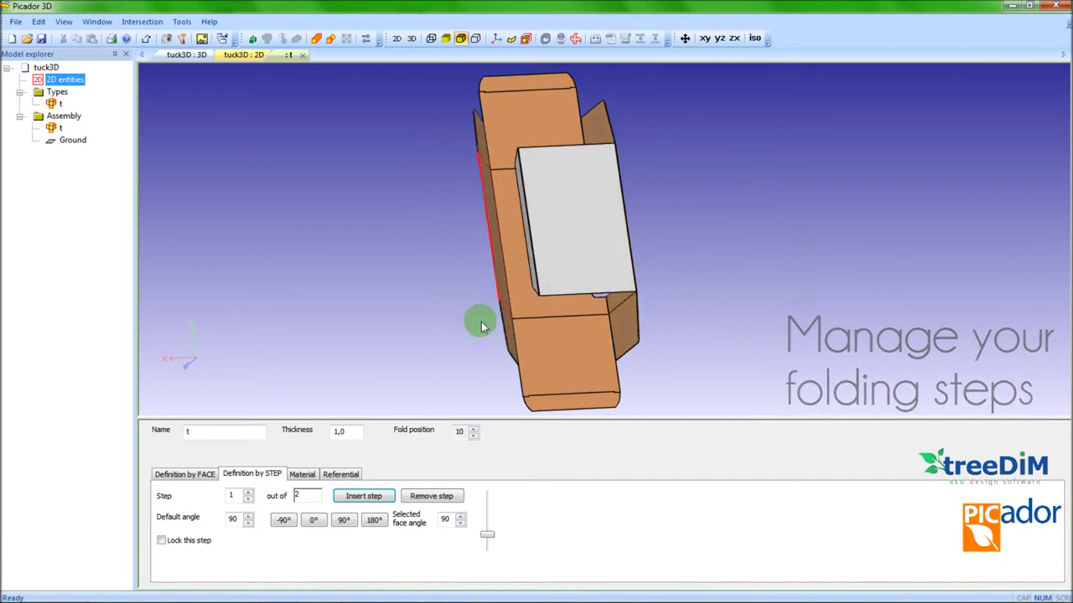
{"action": "mouse_move", "coordinate": [484, 331]}
{"action": "middle_mouse_down"}
{"action": "mouse_move", "coordinate": [614, 331]}
{"action": "mouse_move", "coordinate": [597, 347]}
{"action": "middle_mouse_up"}
- Add folding step 2 and assign the slot flap, right end flap and top flap to it
{"action": "left_click", "coordinate": [364, 495]}
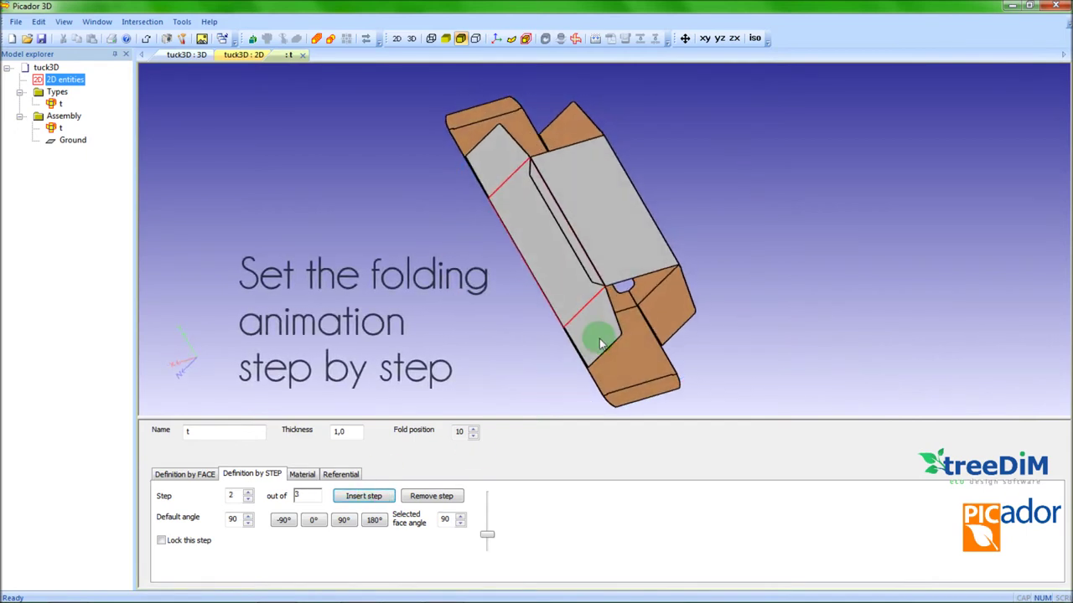
{"action": "left_click", "coordinate": [636, 334]}
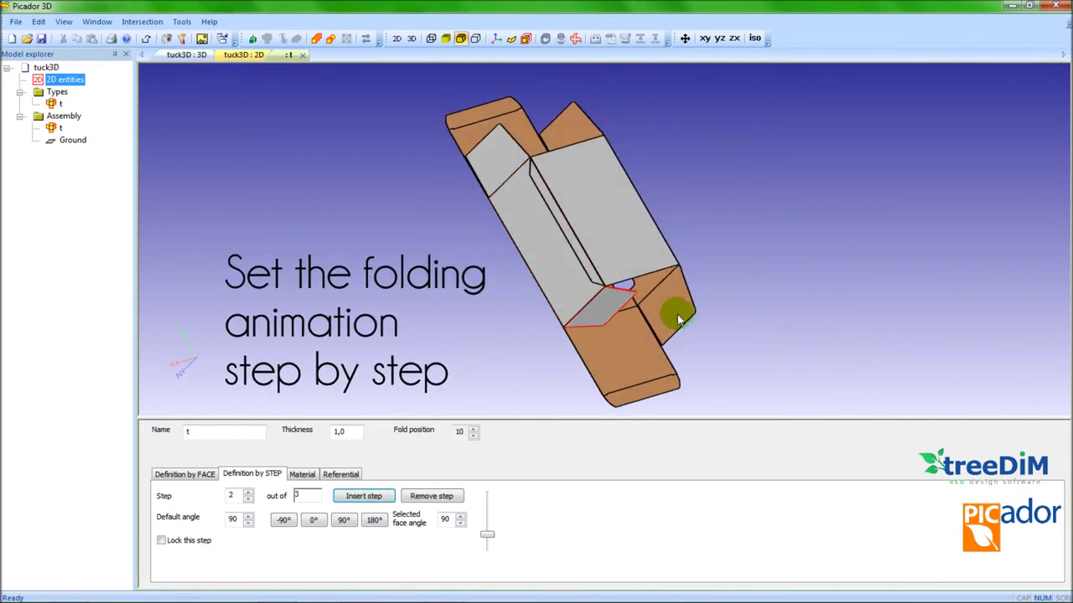
{"action": "left_click", "coordinate": [679, 318]}
{"action": "left_click", "coordinate": [573, 126]}
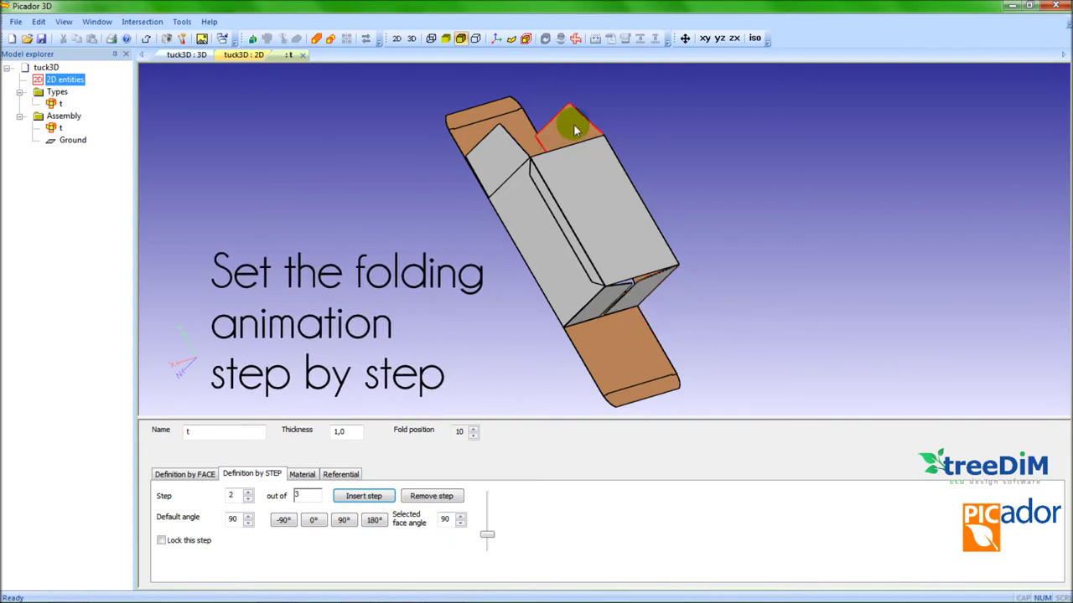
{"action": "left_click", "coordinate": [507, 148]}
{"action": "left_click", "coordinate": [507, 146]}
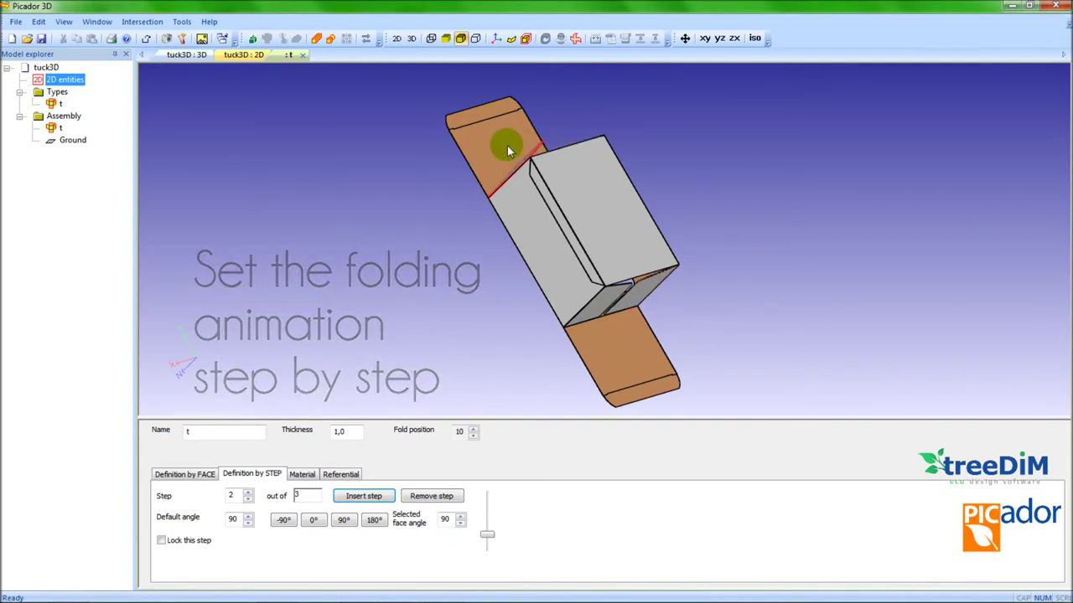
- Set step 2's default fold angle to 98° and add a third folding step
{"action": "left_click", "coordinate": [248, 520]}
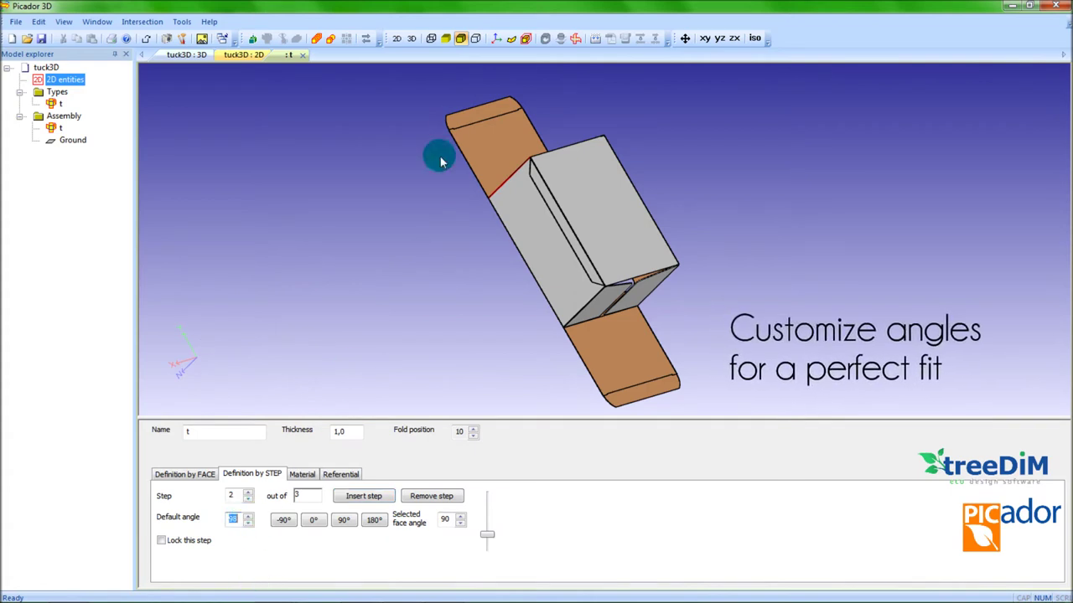
{"action": "left_click", "coordinate": [479, 108]}
{"action": "left_click", "coordinate": [641, 387]}
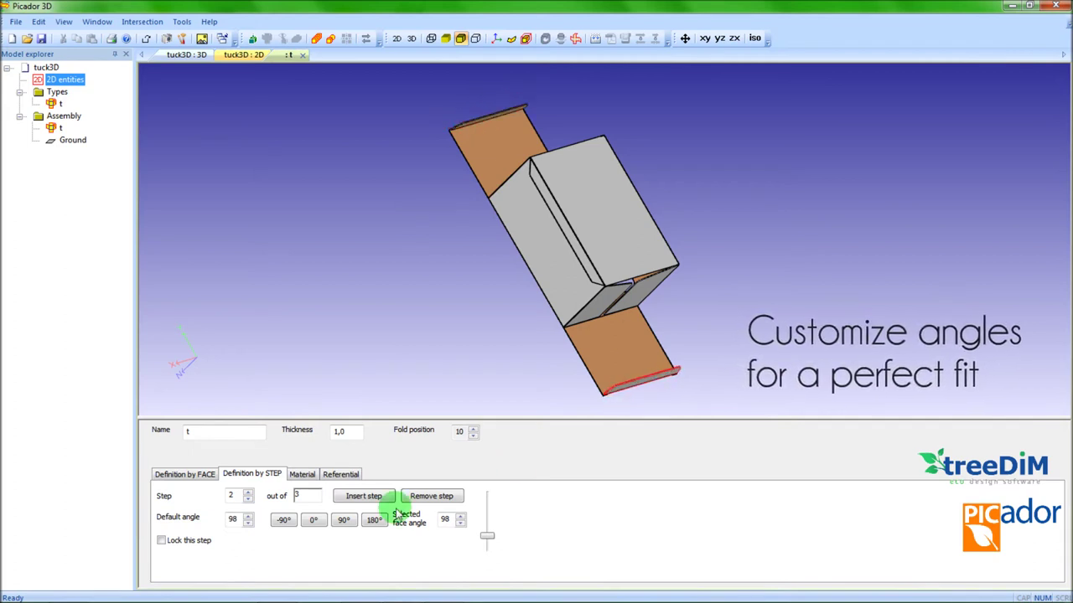
{"action": "left_click", "coordinate": [248, 493]}
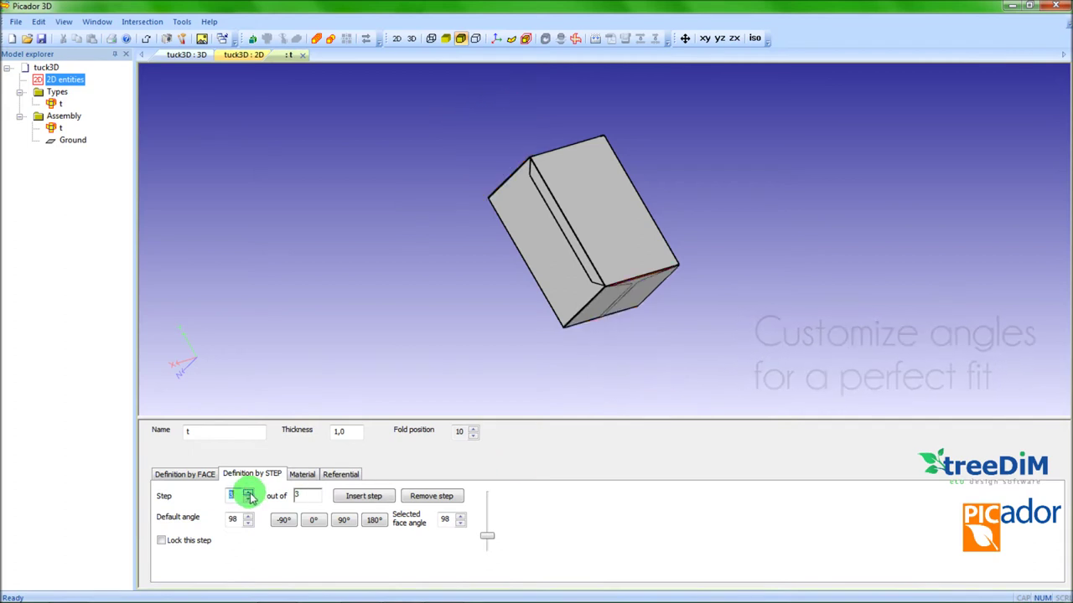
{"action": "left_click", "coordinate": [210, 475]}
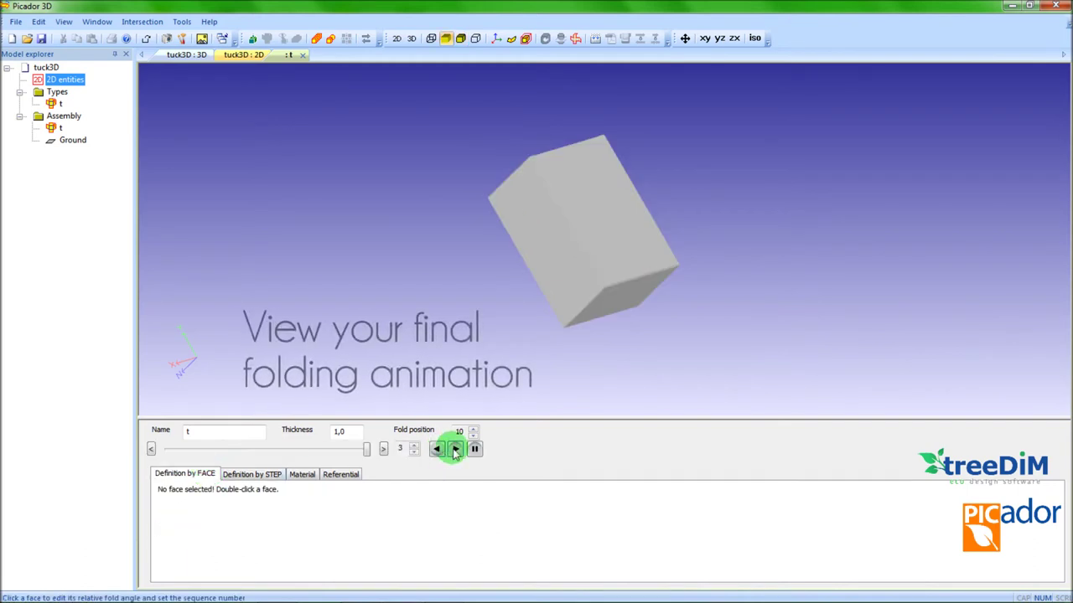
- Play the folding animation, then select the flat Assembly and export it as tuck3D.pdf
{"action": "left_click", "coordinate": [437, 449]}
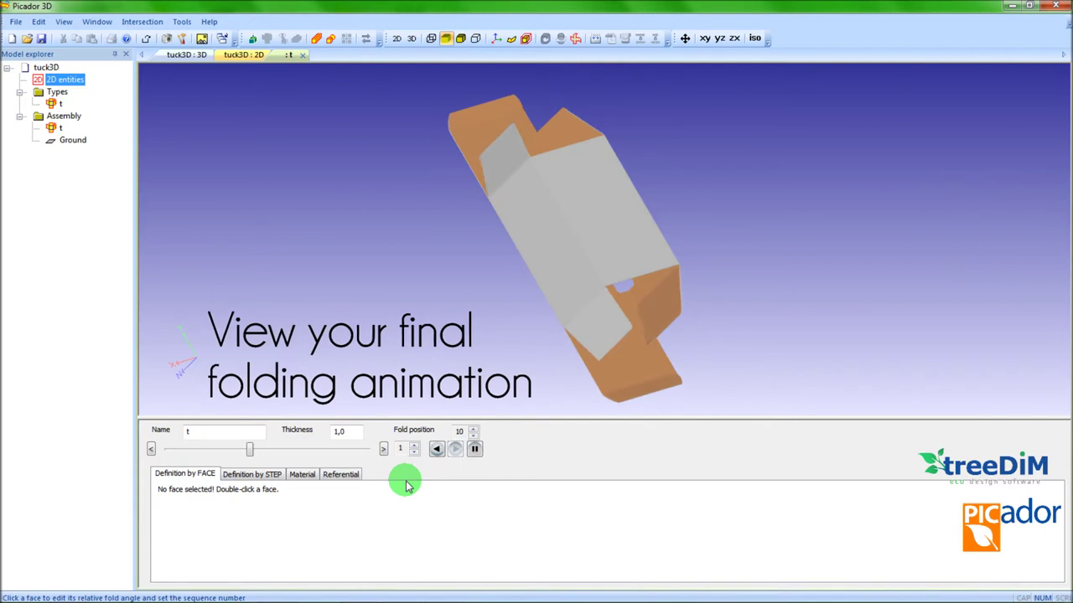
{"action": "mouse_move", "coordinate": [623, 355]}
{"action": "middle_mouse_down"}
{"action": "mouse_move", "coordinate": [590, 307]}
{"action": "mouse_move", "coordinate": [599, 328]}
{"action": "mouse_move", "coordinate": [581, 321]}
{"action": "mouse_move", "coordinate": [591, 290]}
{"action": "mouse_move", "coordinate": [649, 228]}
{"action": "mouse_move", "coordinate": [675, 296]}
{"action": "mouse_move", "coordinate": [679, 253]}
{"action": "mouse_move", "coordinate": [675, 287]}
{"action": "mouse_move", "coordinate": [642, 244]}
{"action": "mouse_move", "coordinate": [659, 229]}
{"action": "mouse_move", "coordinate": [167, 176]}
{"action": "middle_mouse_up"}
{"action": "left_click", "coordinate": [74, 122]}
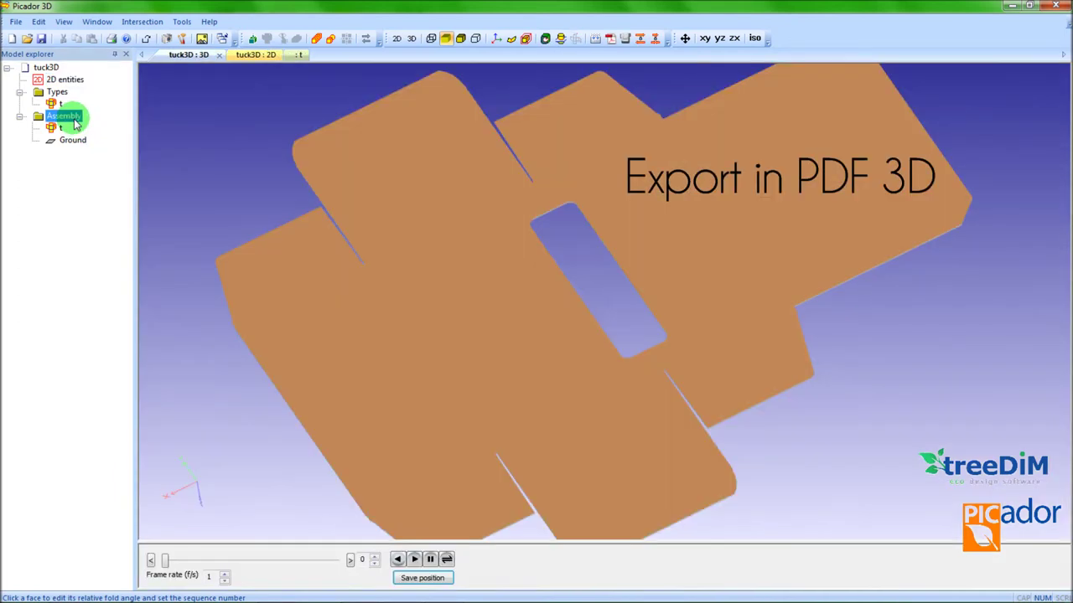
{"action": "mouse_move", "coordinate": [468, 326]}
{"action": "middle_mouse_down"}
{"action": "mouse_move", "coordinate": [472, 319]}
{"action": "mouse_move", "coordinate": [455, 442]}
{"action": "middle_mouse_up"}
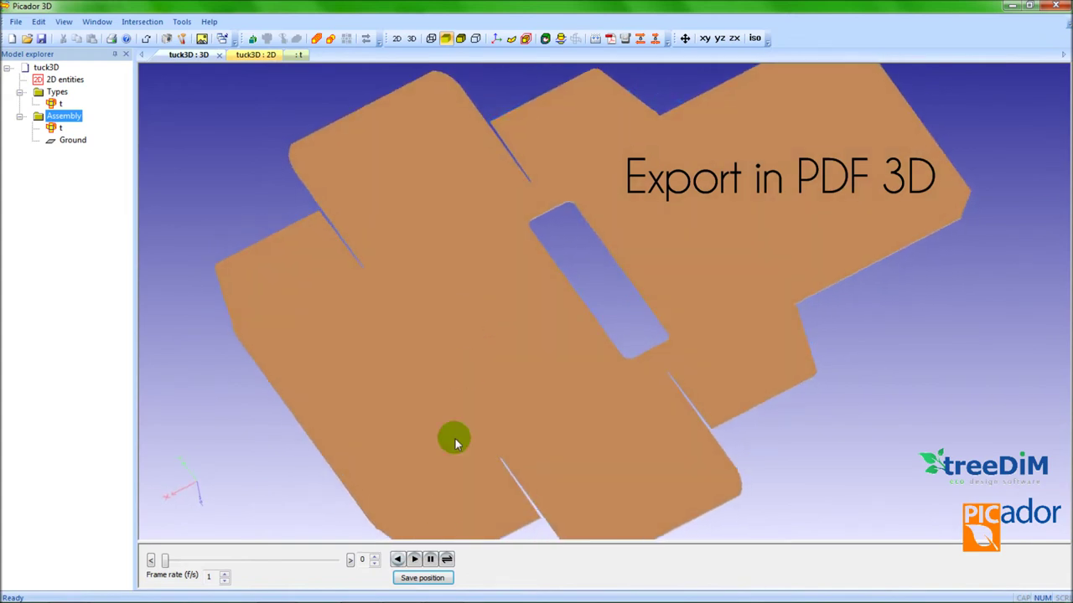
{"action": "left_click", "coordinate": [611, 41]}
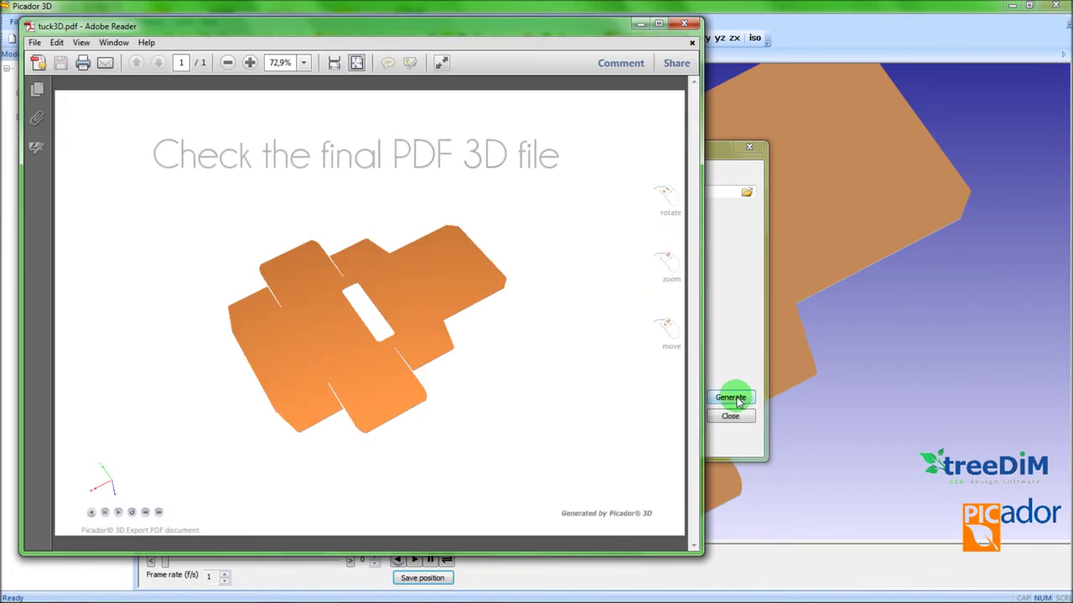
- Play the folding animation in tuck3D.pdf and turn the closed box upright
{"action": "left_click", "coordinate": [118, 514]}
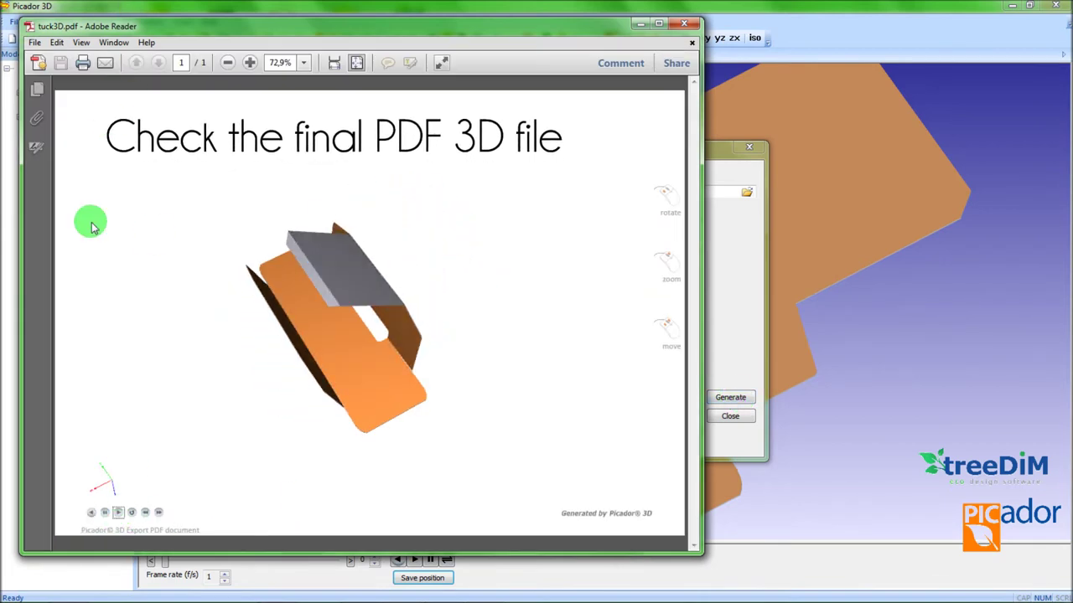
{"action": "mouse_move", "coordinate": [404, 407]}
{"action": "left_mouse_down"}
{"action": "mouse_move", "coordinate": [397, 325]}
{"action": "mouse_move", "coordinate": [431, 281]}
{"action": "mouse_move", "coordinate": [424, 339]}
{"action": "mouse_move", "coordinate": [393, 333]}
{"action": "left_mouse_up"}
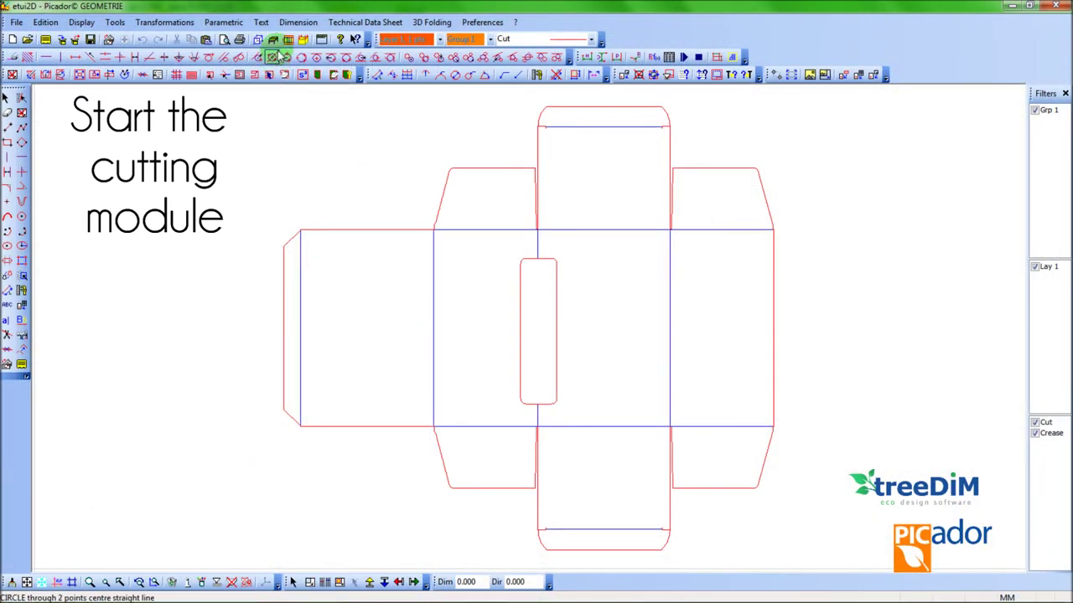
- Load etui2D onto the ZUND 1200 x 1000 table, optimise by pens, and run the simulation
{"action": "left_click", "coordinate": [273, 41]}
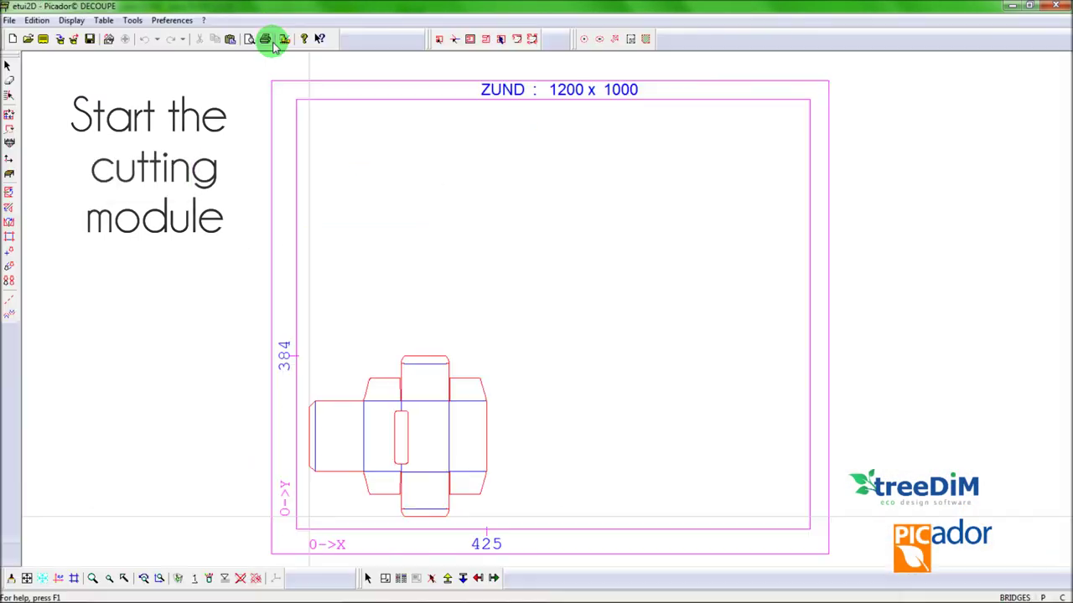
{"action": "left_click", "coordinate": [9, 115]}
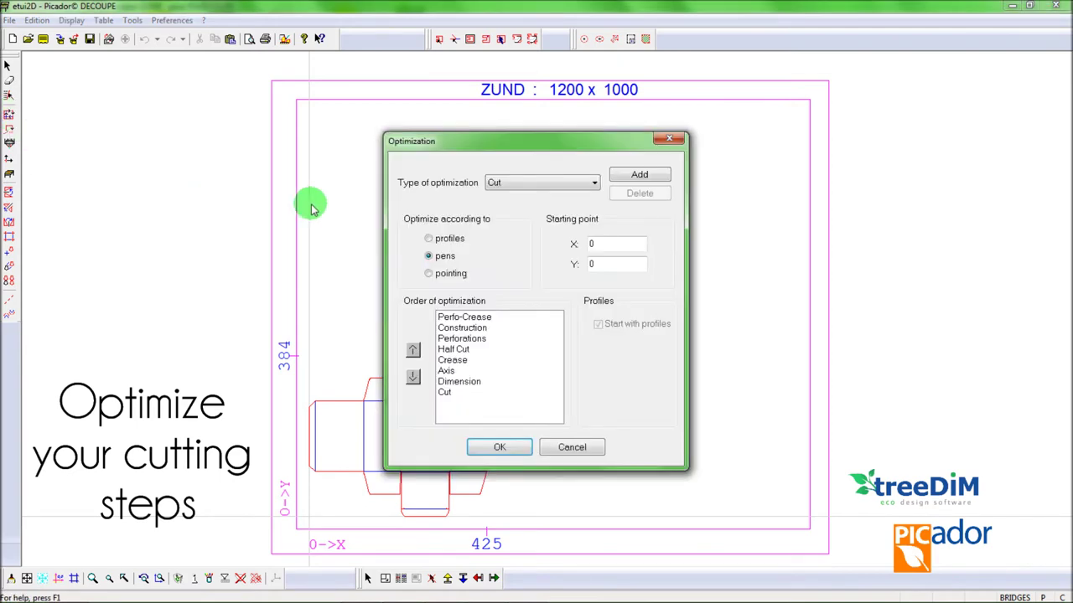
{"action": "left_click", "coordinate": [500, 447]}
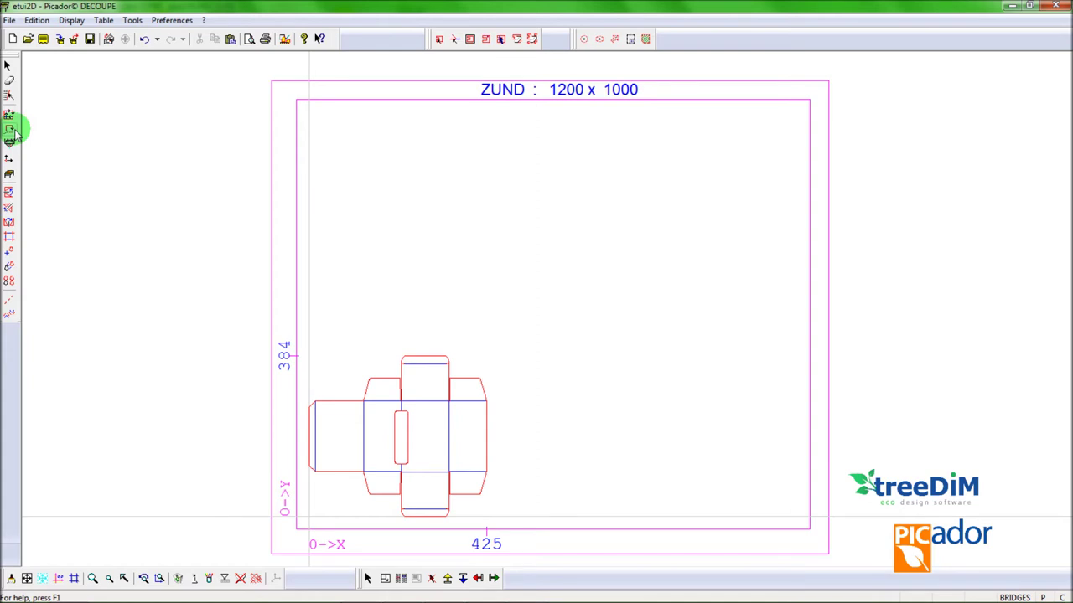
{"action": "left_click", "coordinate": [9, 127]}
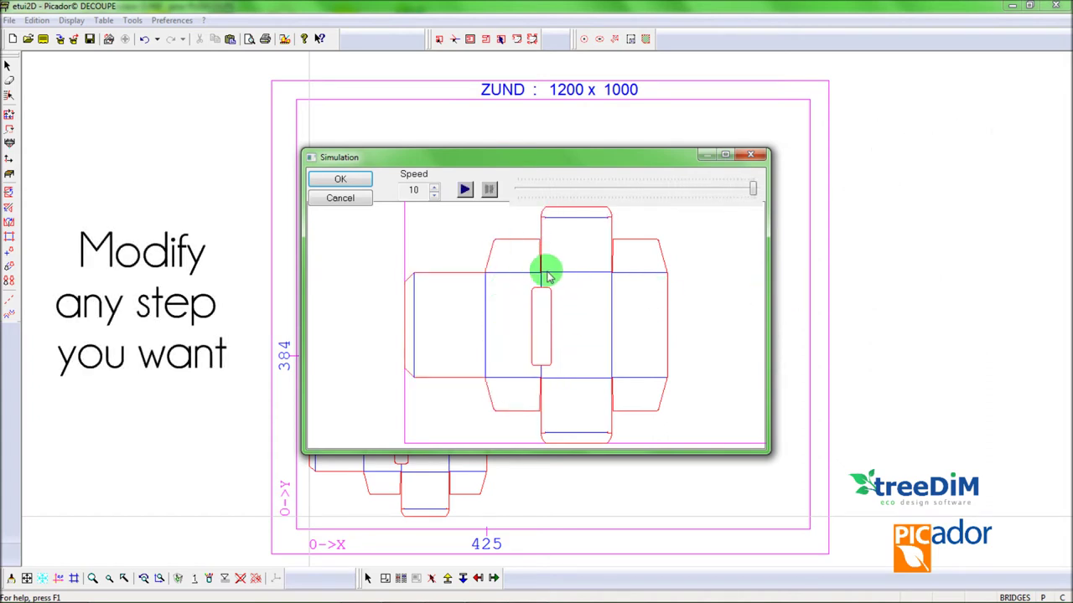
{"action": "left_click", "coordinate": [751, 155]}
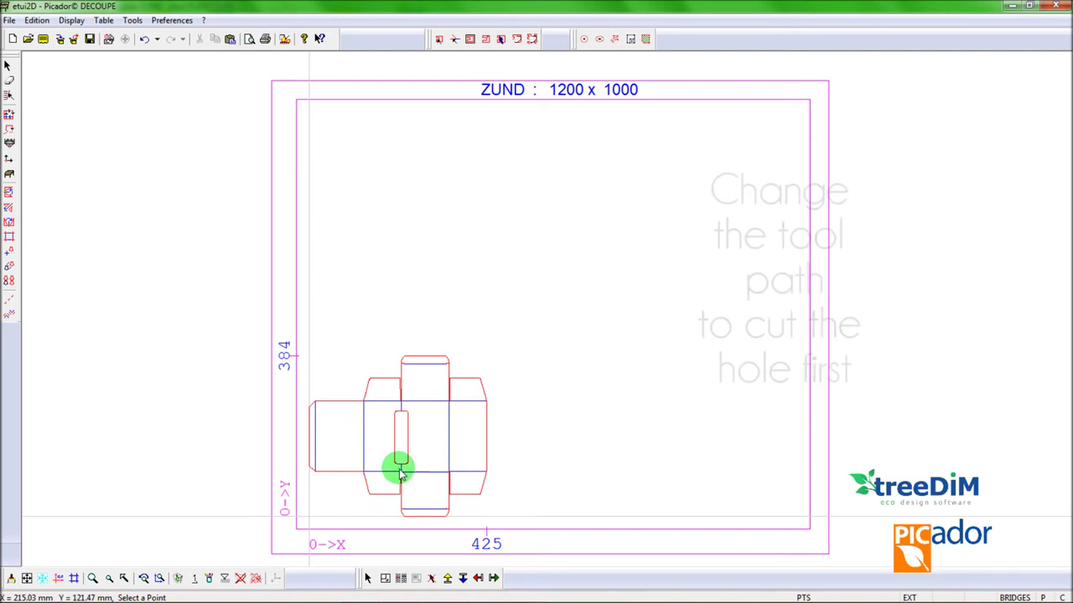
- Mark the window hole as a profile and reoptimise by profiles, starting with profiles
{"action": "scroll", "coordinate": [397, 469], "scroll_direction": "up", "scroll_amount": 2}
{"action": "scroll", "coordinate": [397, 498], "scroll_direction": "up", "scroll_amount": 2}
{"action": "scroll", "coordinate": [407, 444], "scroll_direction": "up", "scroll_amount": 1}
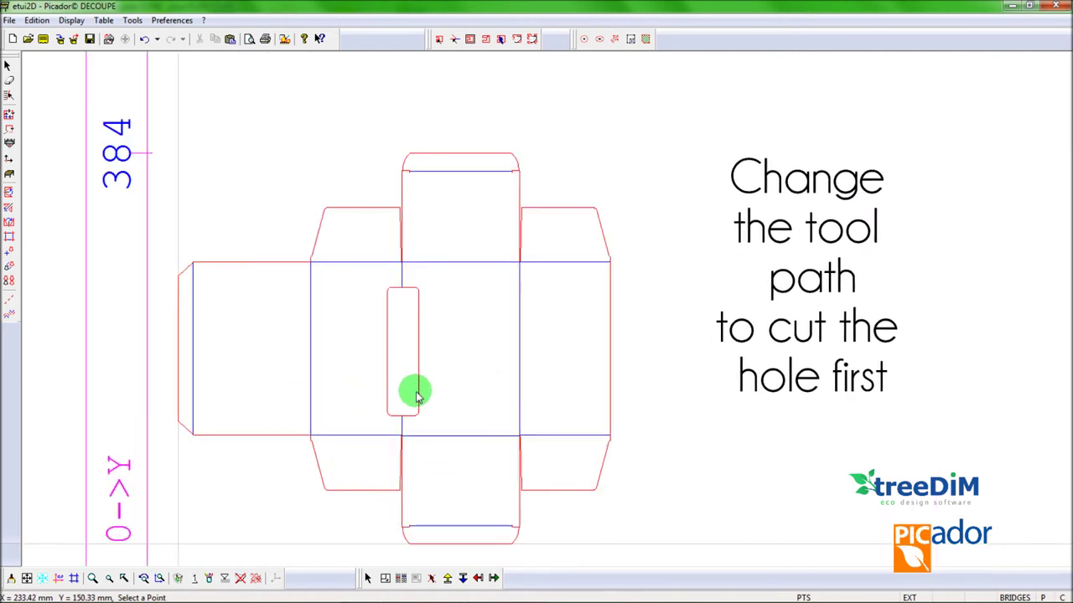
{"action": "left_click", "coordinate": [415, 393]}
{"action": "left_click", "coordinate": [499, 338]}
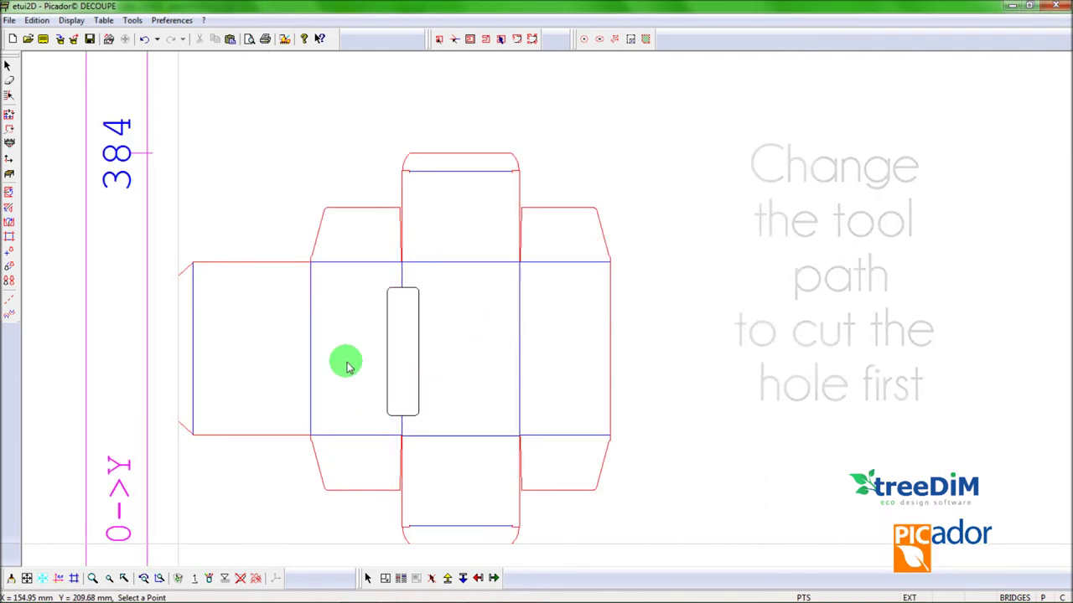
{"action": "left_click", "coordinate": [10, 116]}
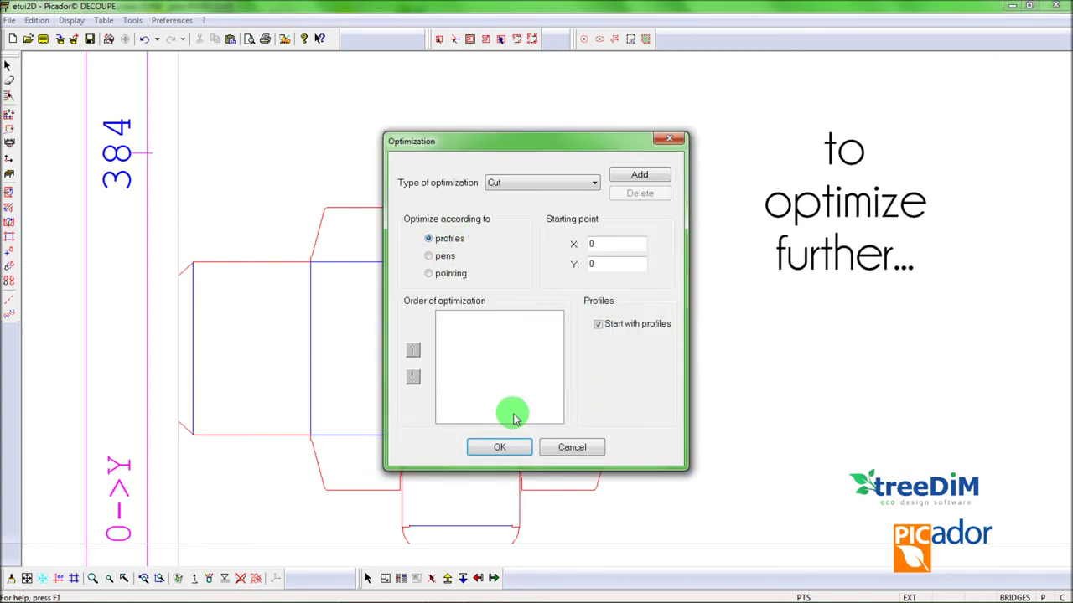
{"action": "left_click", "coordinate": [499, 449]}
{"action": "left_click", "coordinate": [385, 394]}
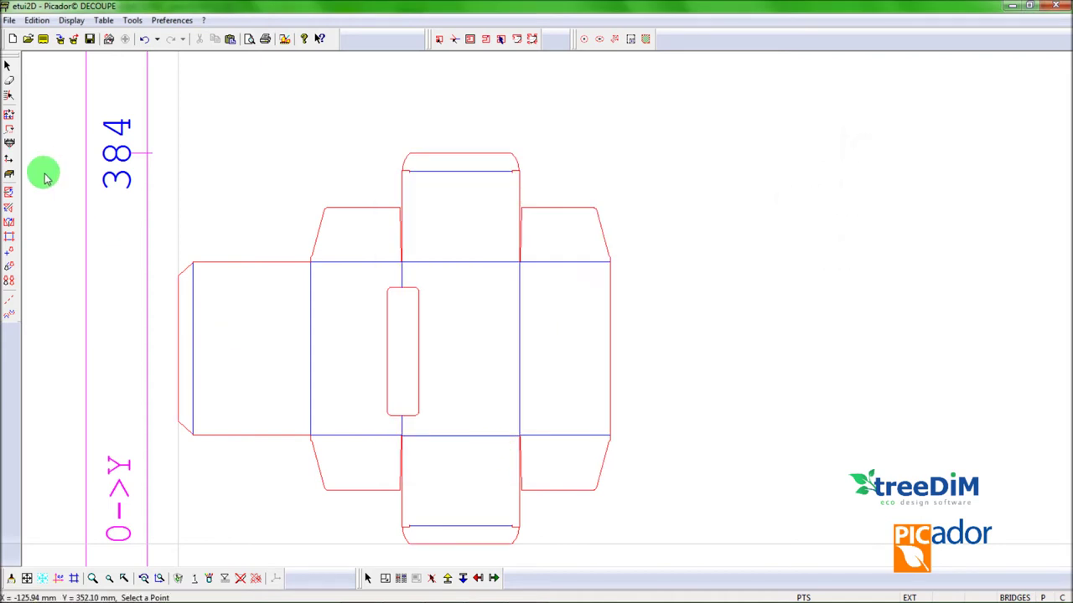
- Run the cutting simulation through to the finished cut and close it
{"action": "left_click", "coordinate": [9, 135]}
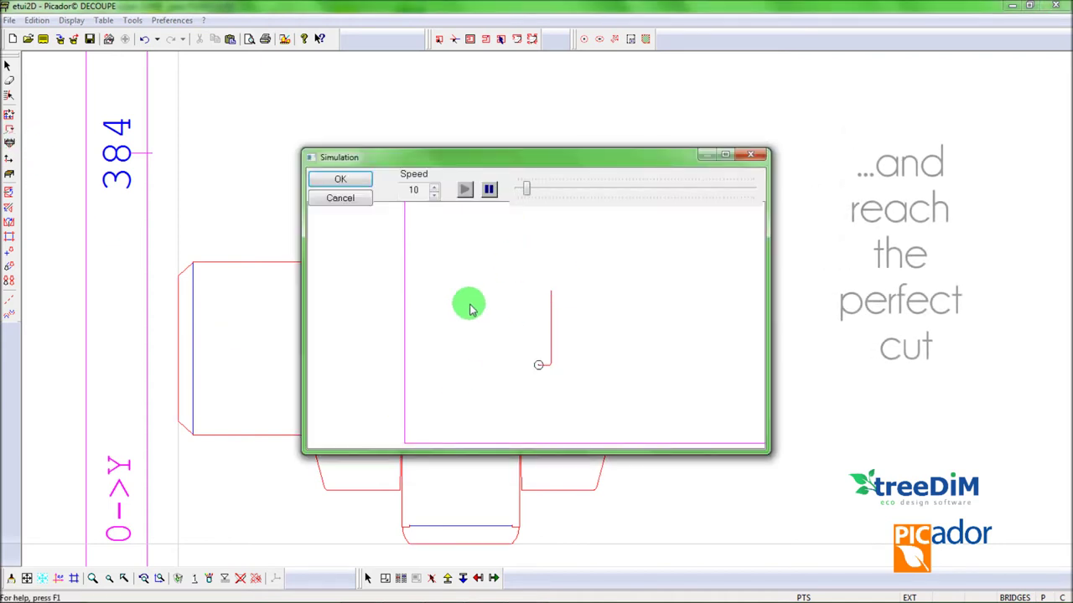
{"action": "left_click_drag", "start_coordinate": [543, 193], "coordinate": [556, 195]}
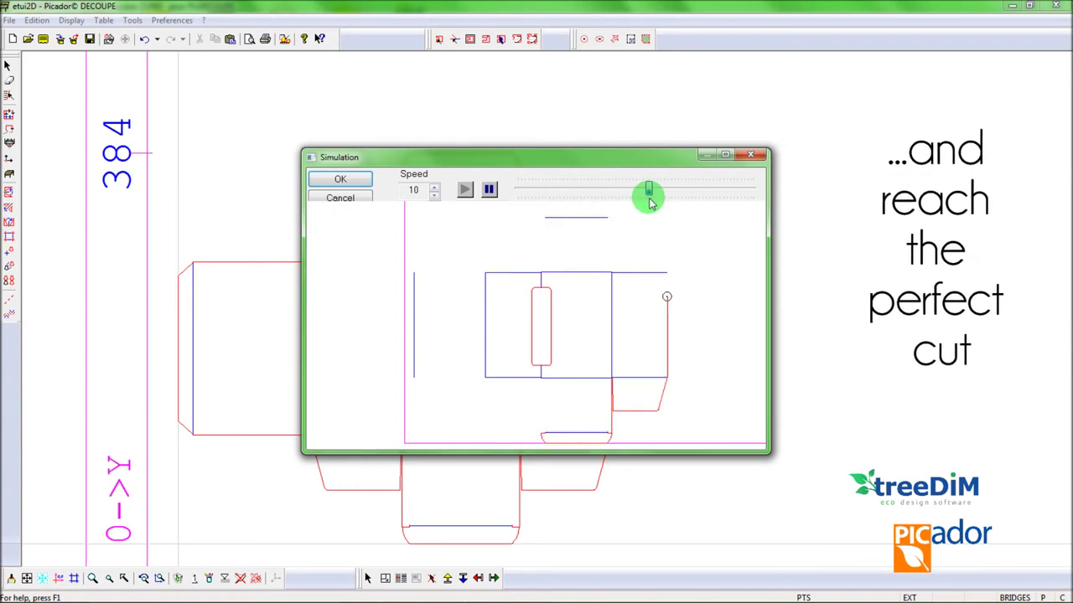
{"action": "left_click_drag", "start_coordinate": [717, 202], "coordinate": [750, 209]}
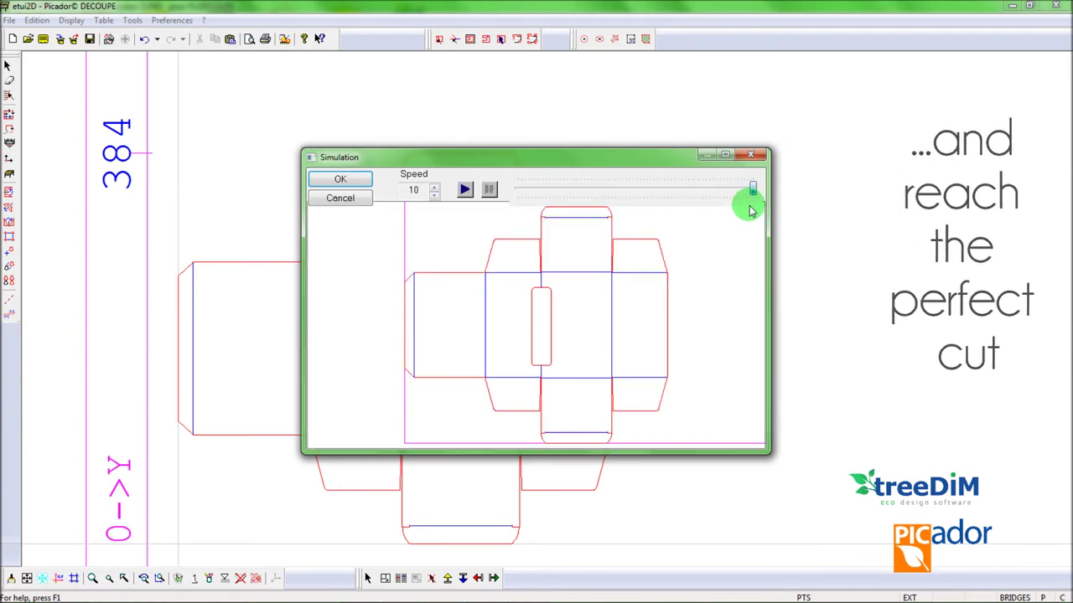
{"action": "left_click", "coordinate": [759, 157]}
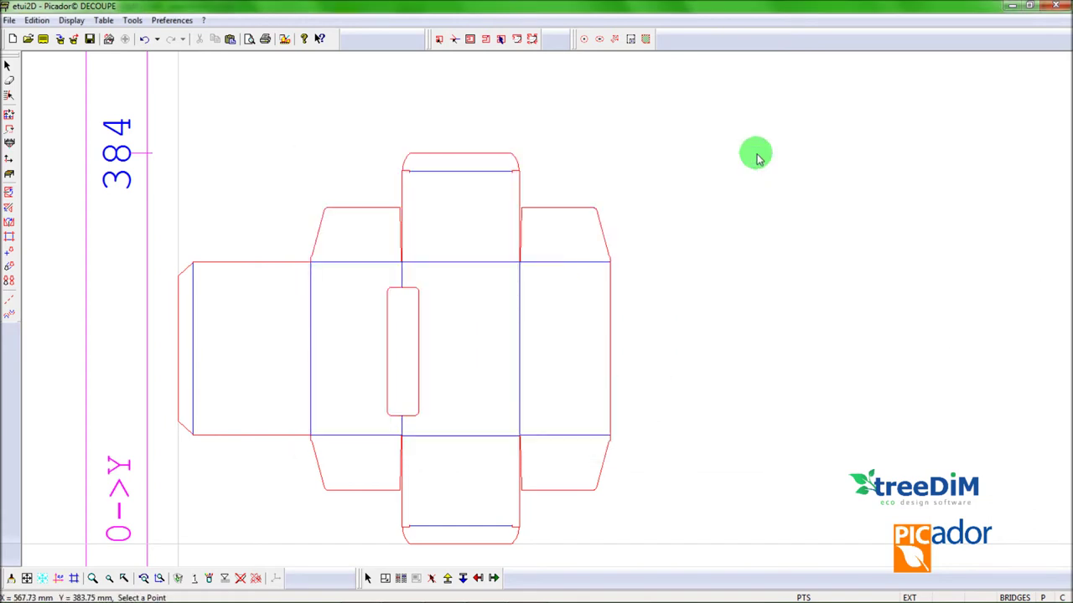
{"action": "left_click", "coordinate": [12, 178]}
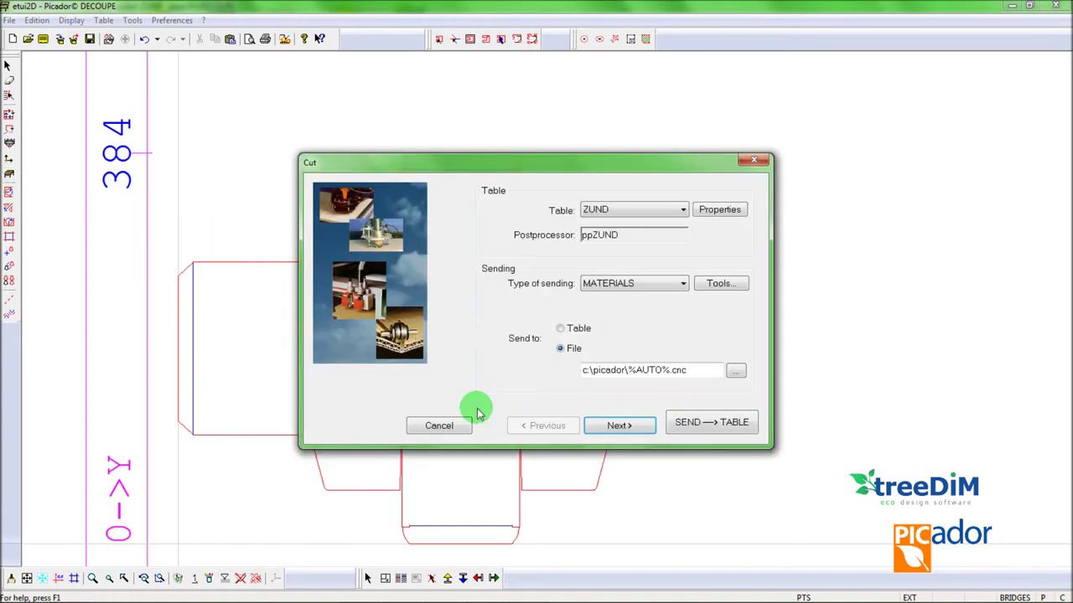
- Write etui2D.cnc with Micro material, view it, then close the listing and ppZUND
{"action": "left_click", "coordinate": [734, 423]}
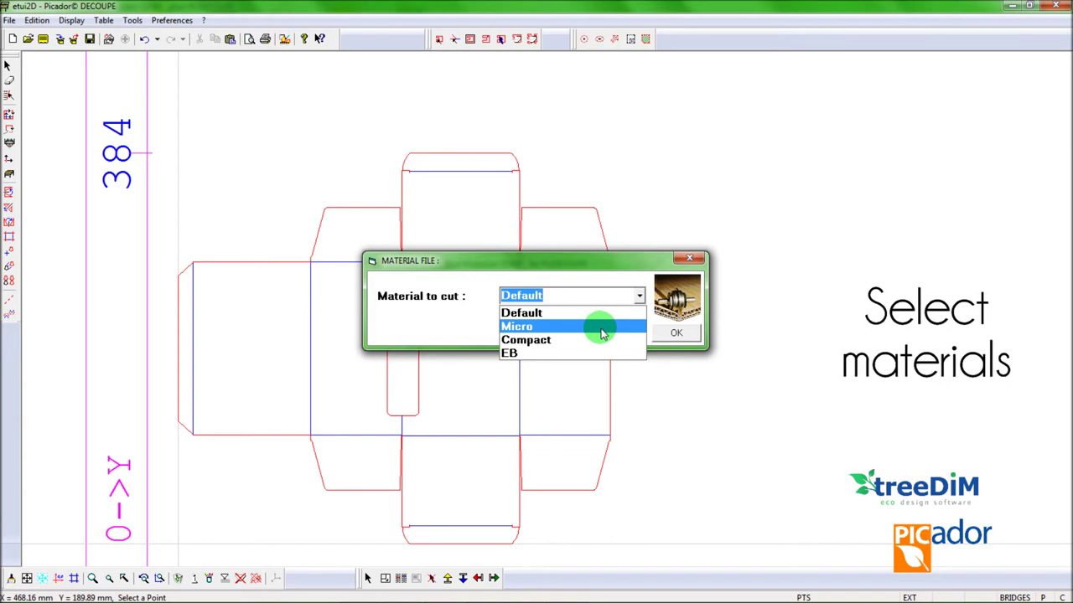
{"action": "left_click", "coordinate": [602, 332]}
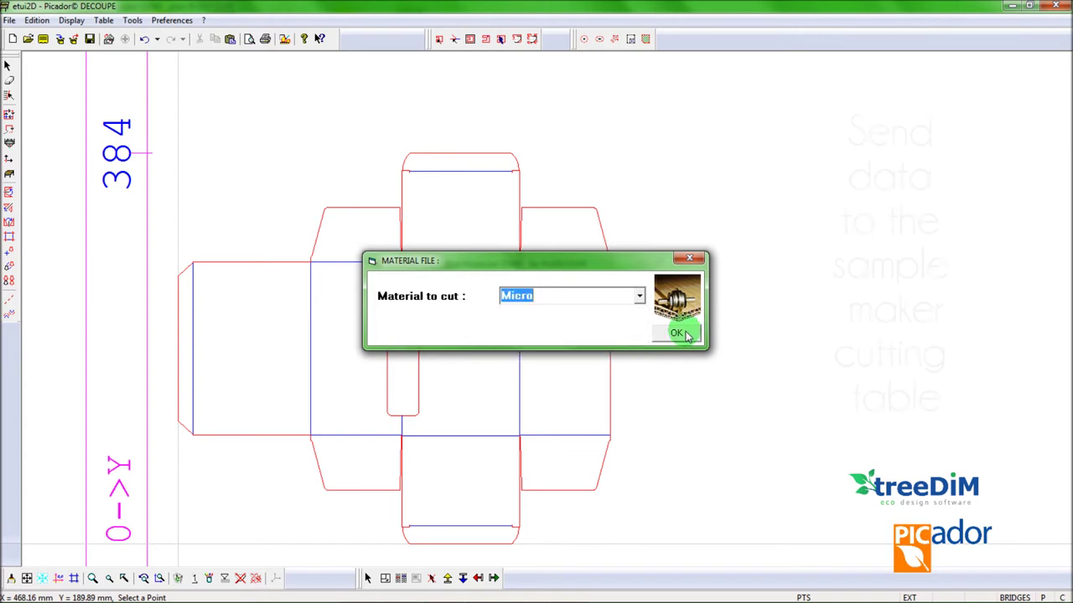
{"action": "left_click", "coordinate": [679, 333]}
{"action": "left_click", "coordinate": [728, 446]}
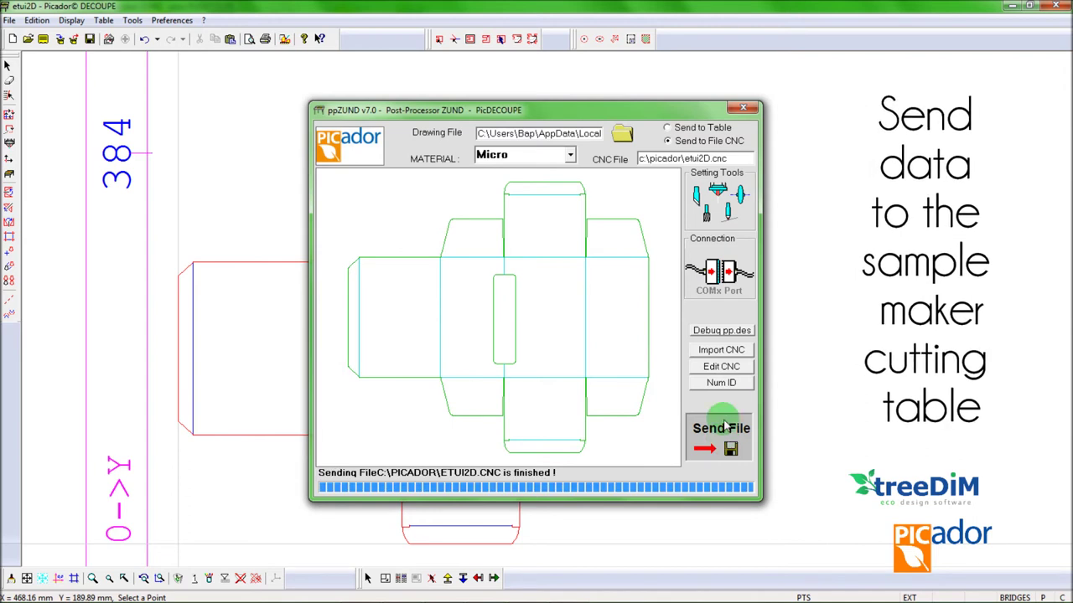
{"action": "left_click", "coordinate": [720, 367]}
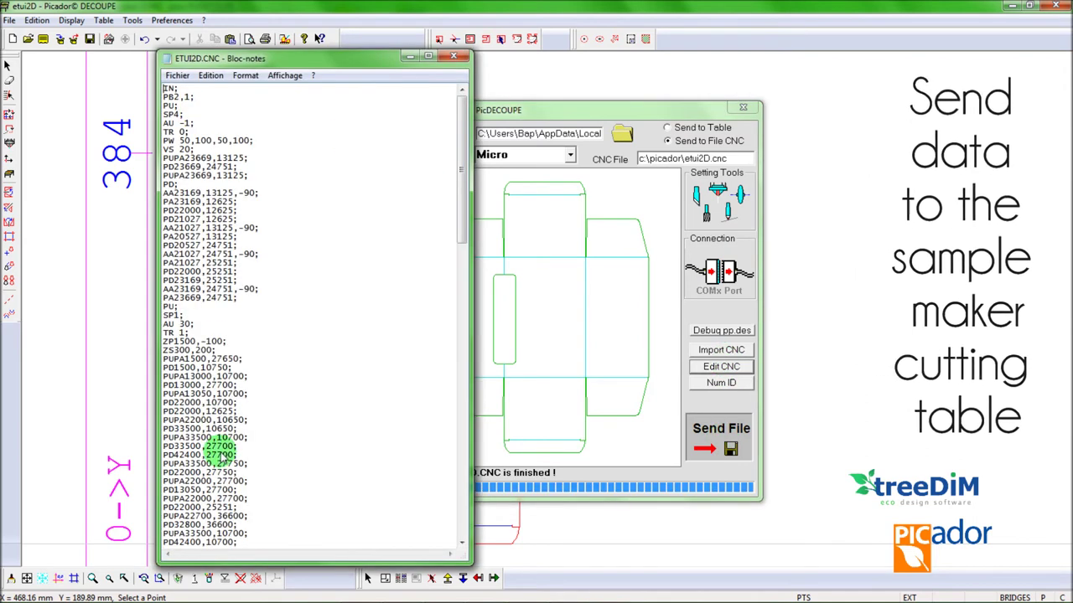
{"action": "left_click", "coordinate": [454, 57]}
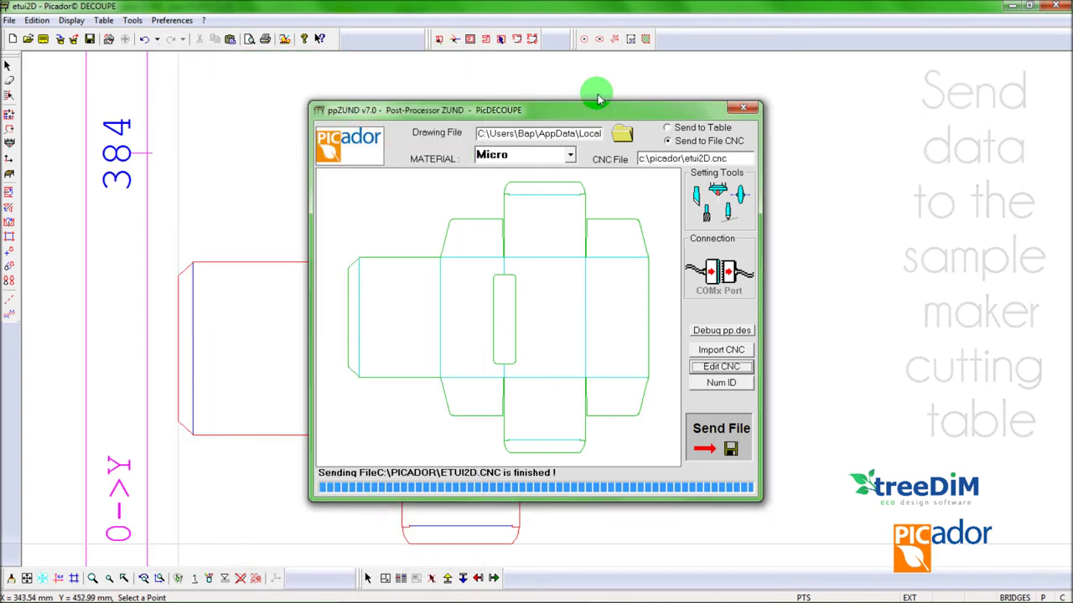
{"action": "left_click", "coordinate": [749, 110]}
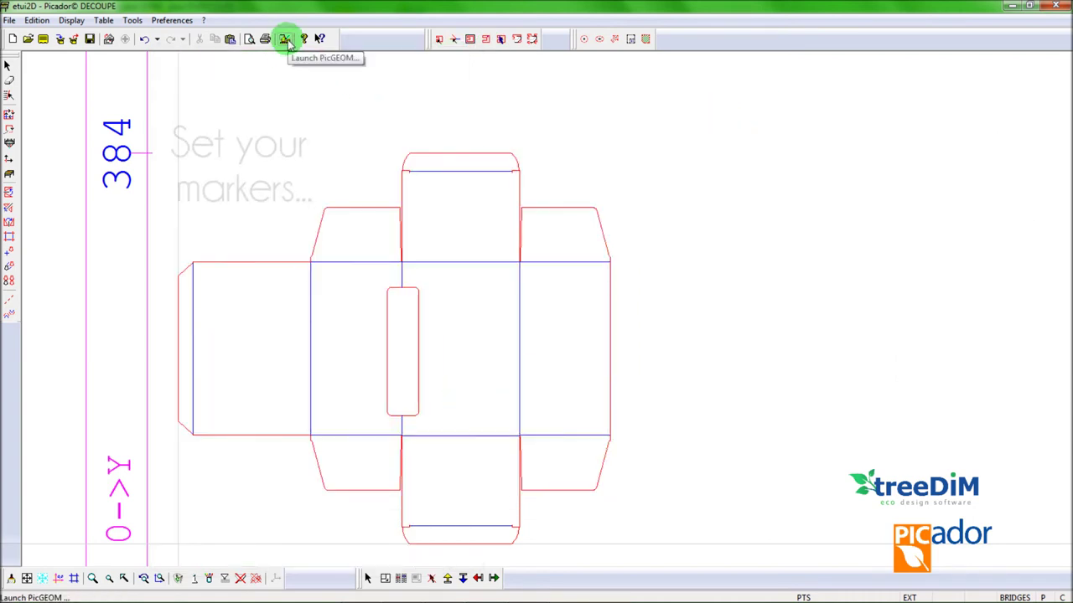
- Open the layout in Picador GEOMETRIE and add Japanese register marks around it
{"action": "left_click", "coordinate": [284, 39]}
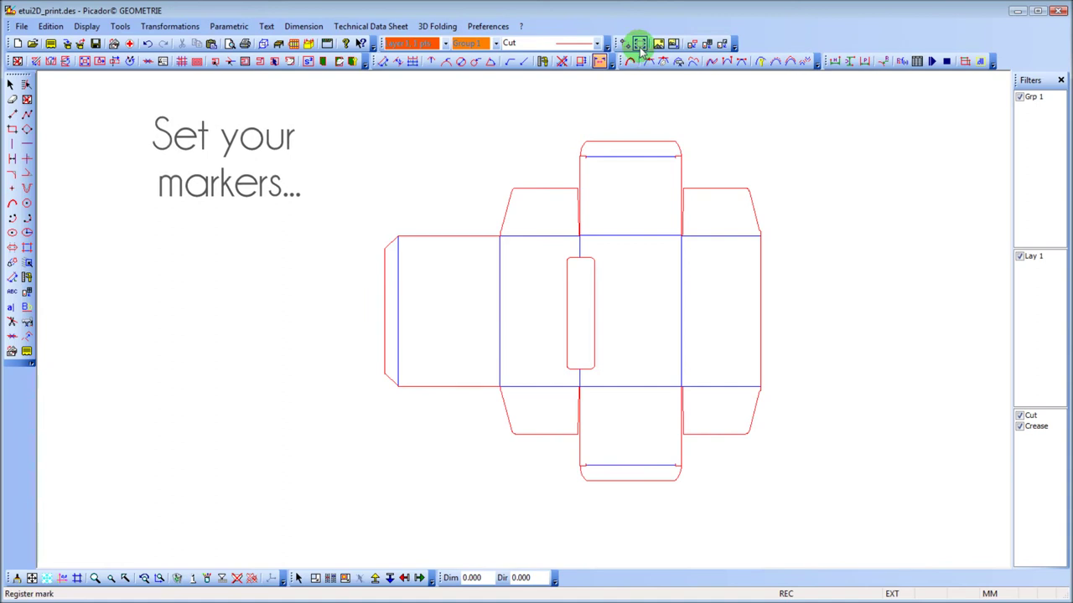
{"action": "left_click", "coordinate": [639, 45]}
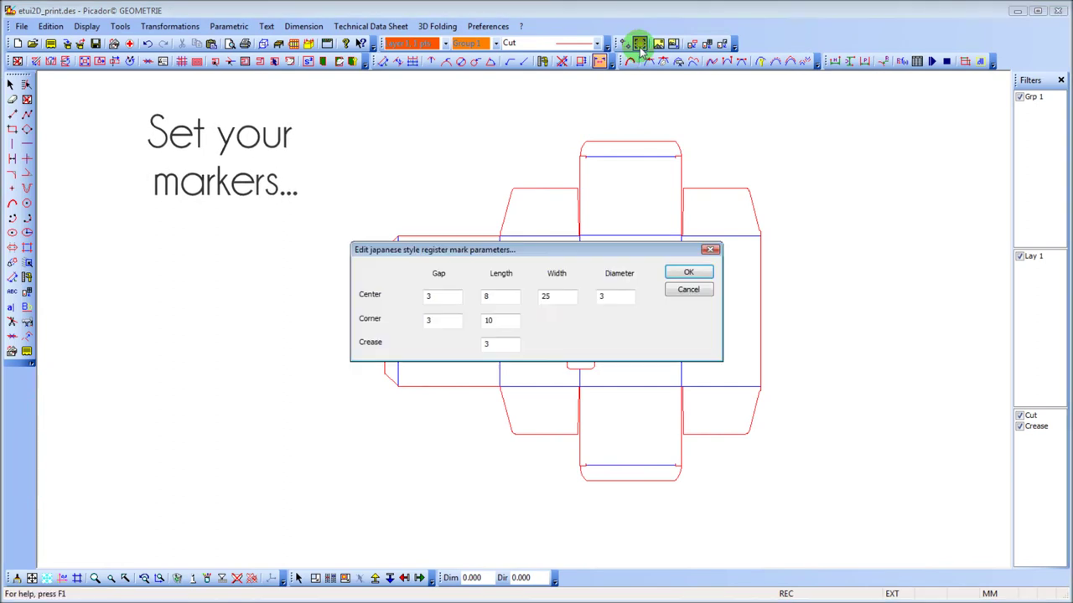
{"action": "left_click", "coordinate": [688, 274]}
{"action": "key", "text": "Right"}
{"action": "key", "text": "Right"}
{"action": "key", "text": "Right"}
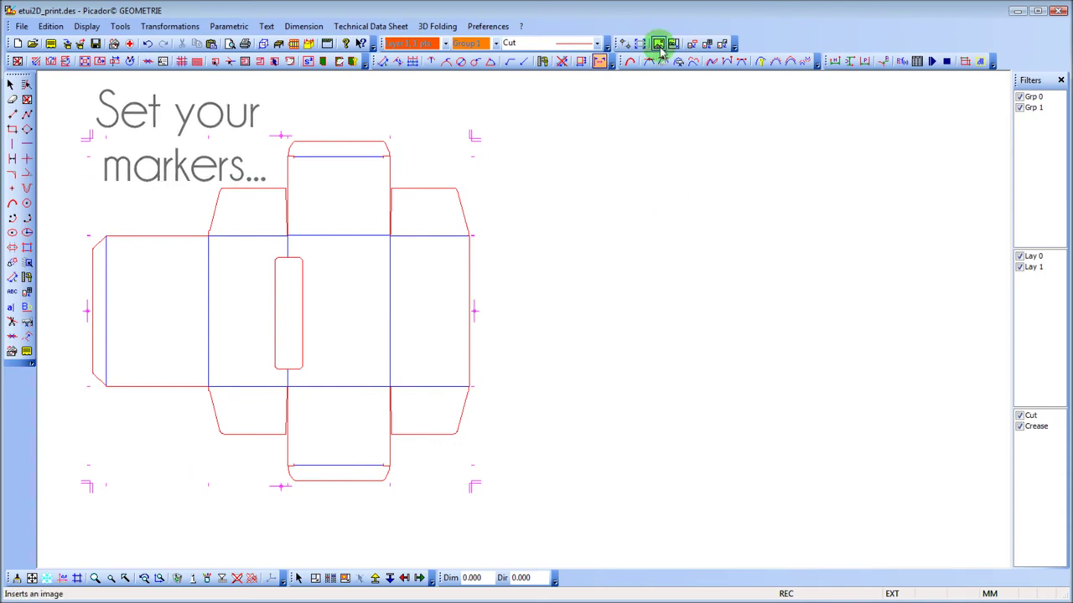
- Insert etui2D_viscom-signtronic_repere_72_1.jpg from aa_print_samples beside the box, not at original size
{"action": "left_click", "coordinate": [658, 43]}
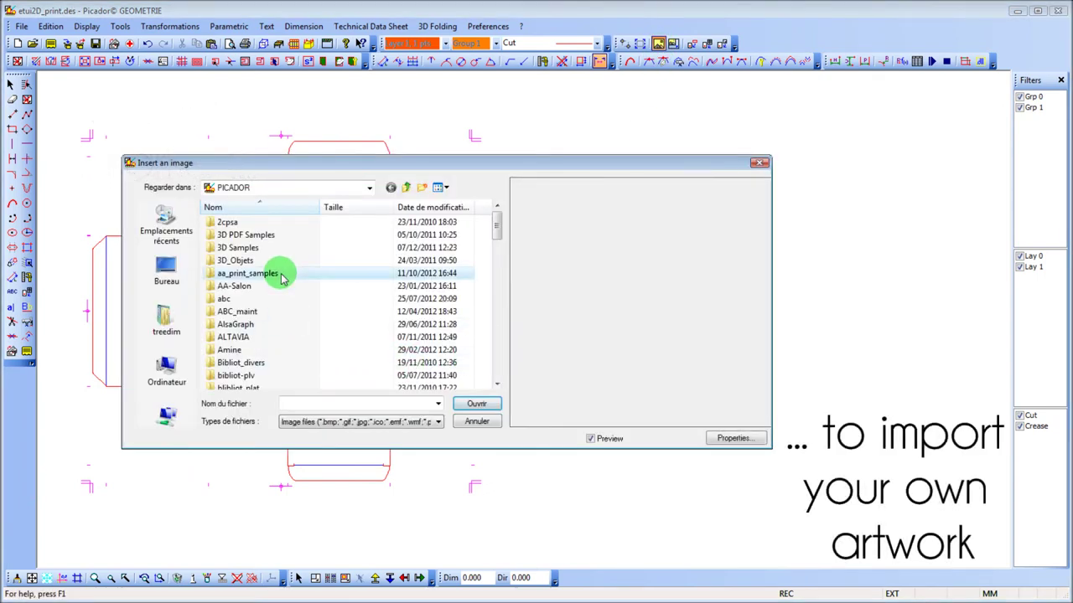
{"action": "double_click", "coordinate": [282, 278]}
{"action": "left_click", "coordinate": [323, 354]}
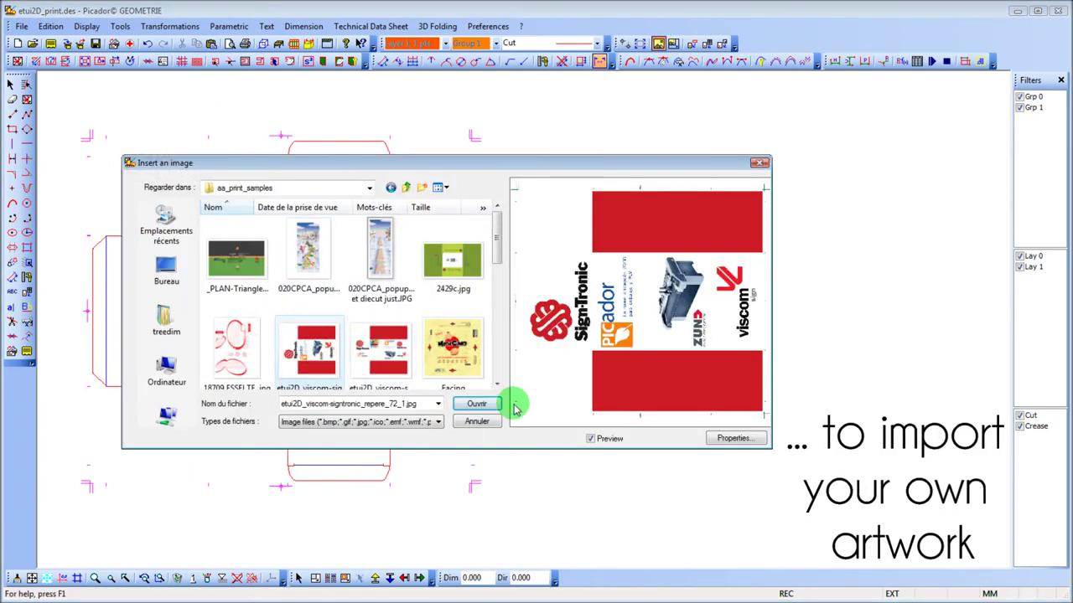
{"action": "left_click", "coordinate": [490, 406]}
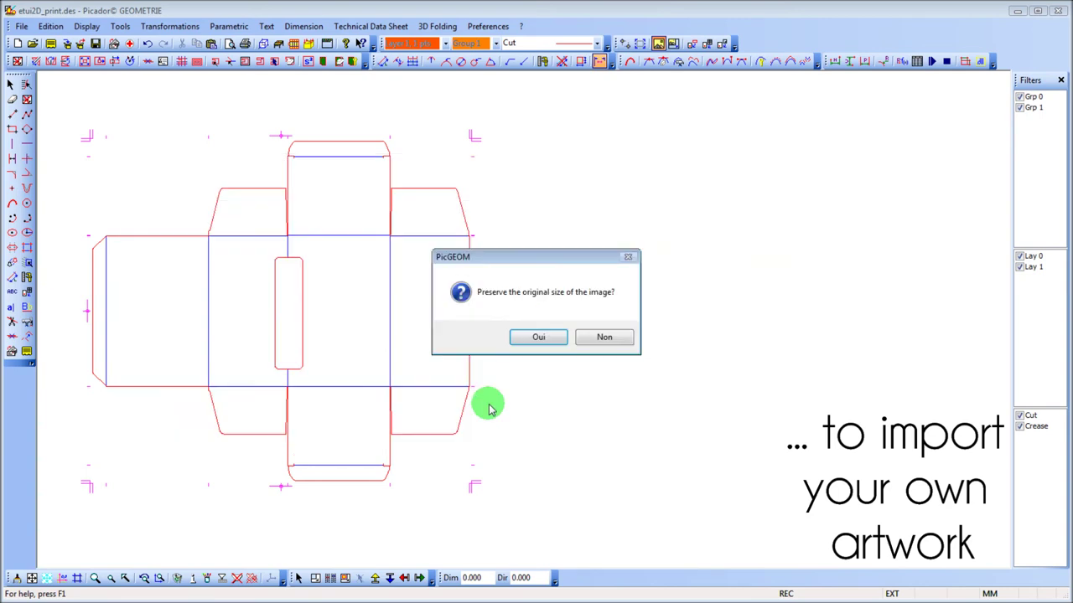
{"action": "left_click", "coordinate": [609, 337]}
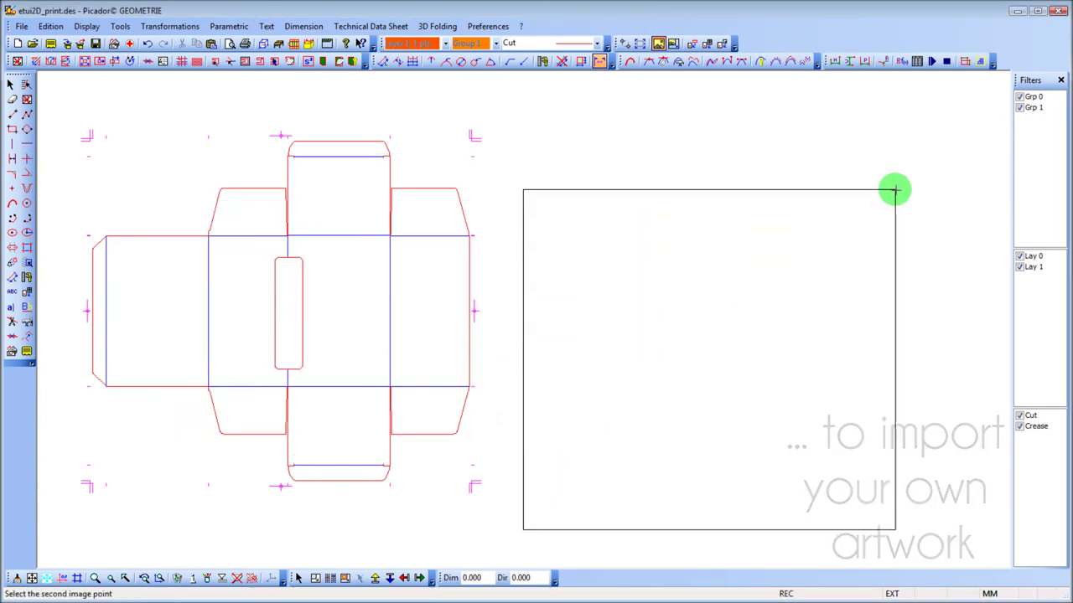
{"action": "left_click", "coordinate": [996, 101]}
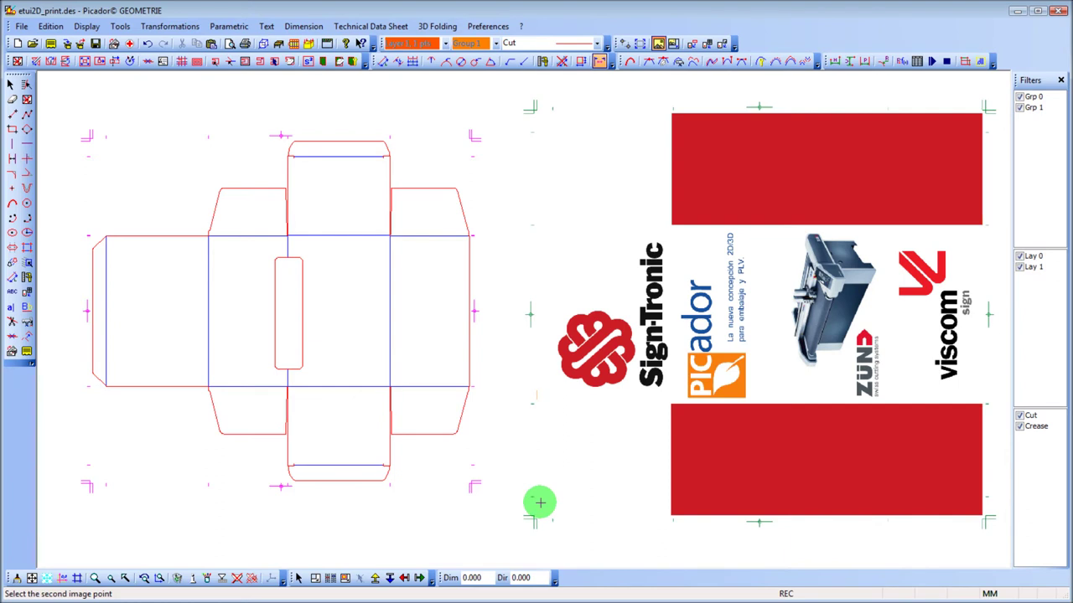
{"action": "scroll", "coordinate": [528, 529], "scroll_direction": "up", "scroll_amount": 5}
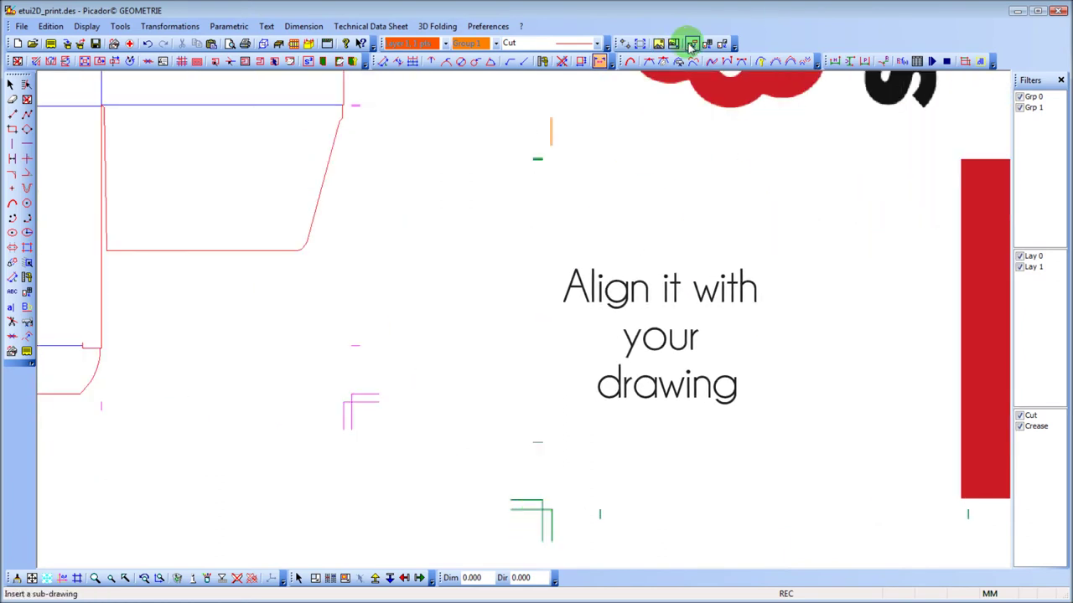
- Resize the image by matching its lower-left register mark to the box's lower-left mark
{"action": "left_click", "coordinate": [673, 44]}
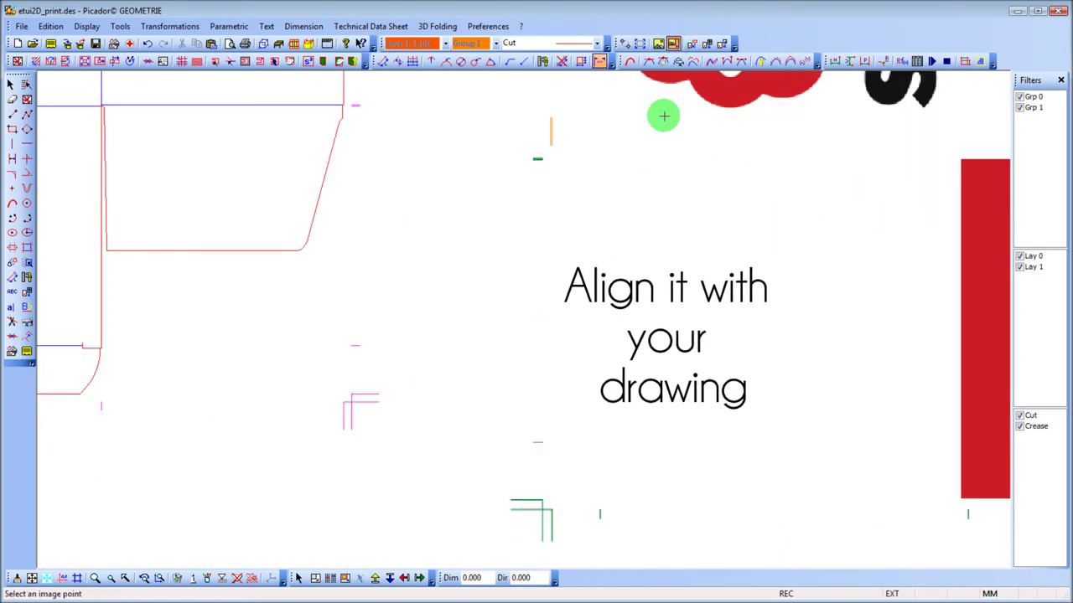
{"action": "left_click", "coordinate": [541, 509]}
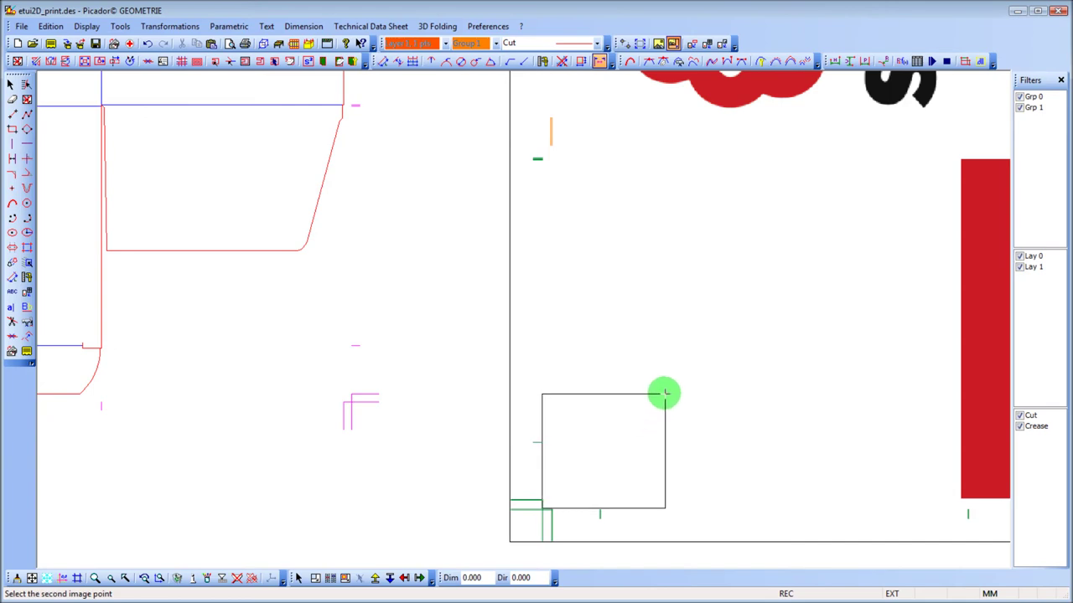
{"action": "scroll", "coordinate": [664, 393], "scroll_direction": "down", "scroll_amount": 3}
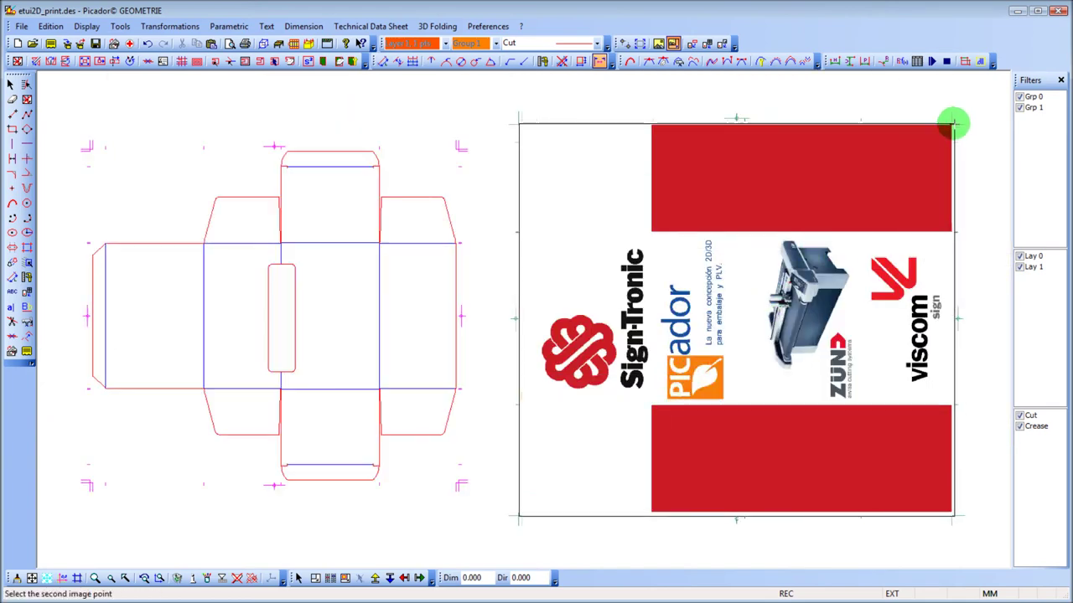
{"action": "scroll", "coordinate": [953, 124], "scroll_direction": "up", "scroll_amount": 2}
{"action": "scroll", "coordinate": [956, 120], "scroll_direction": "up", "scroll_amount": 1}
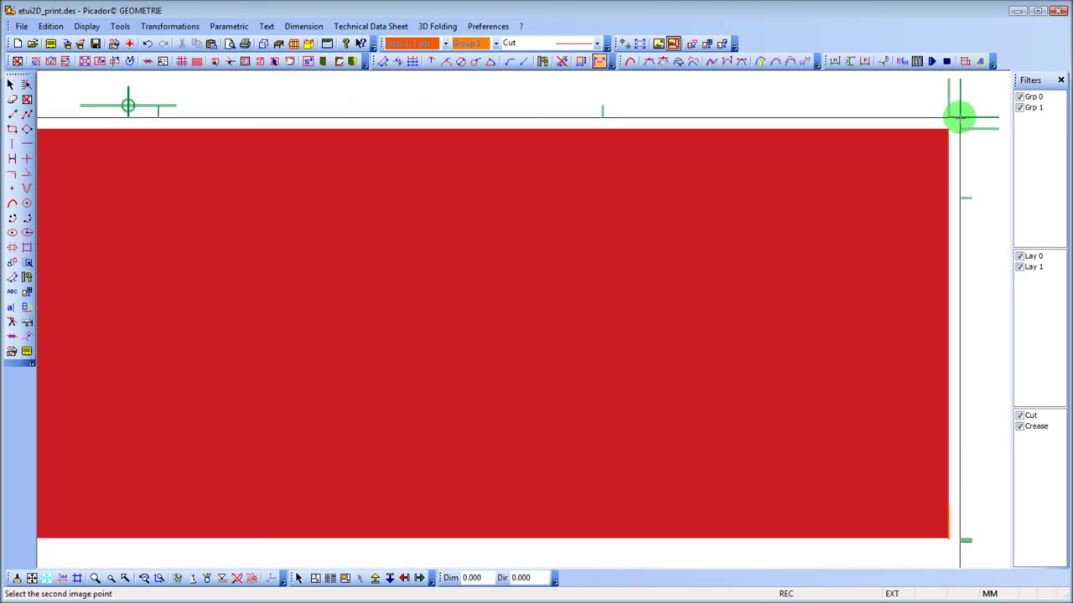
{"action": "scroll", "coordinate": [153, 474], "scroll_direction": "down", "scroll_amount": 3}
{"action": "scroll", "coordinate": [65, 500], "scroll_direction": "up", "scroll_amount": 2}
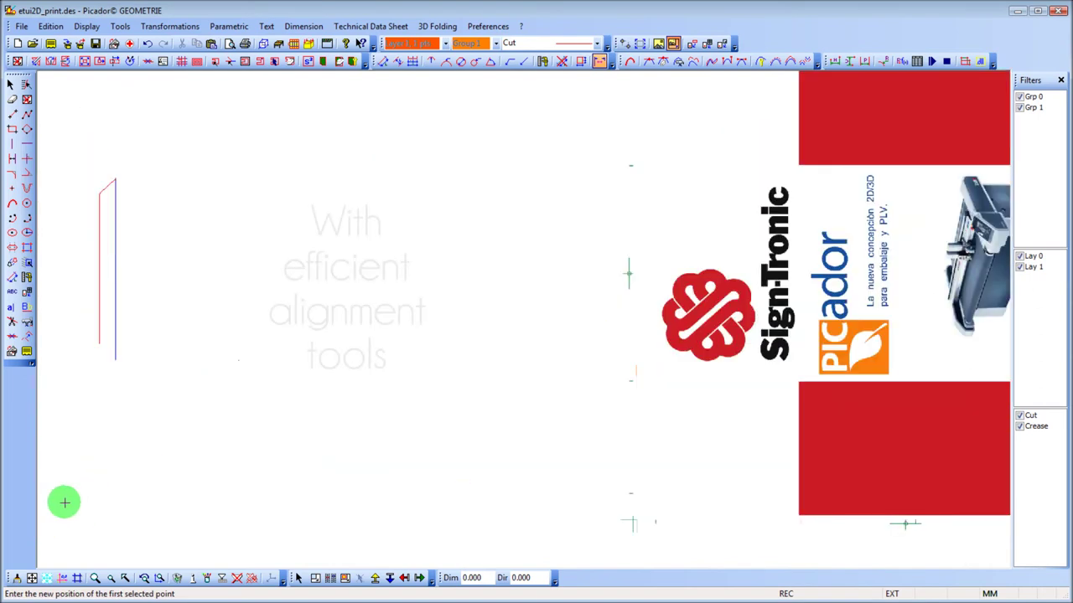
{"action": "scroll", "coordinate": [125, 472], "scroll_direction": "up", "scroll_amount": 1}
{"action": "scroll", "coordinate": [84, 455], "scroll_direction": "up", "scroll_amount": 1}
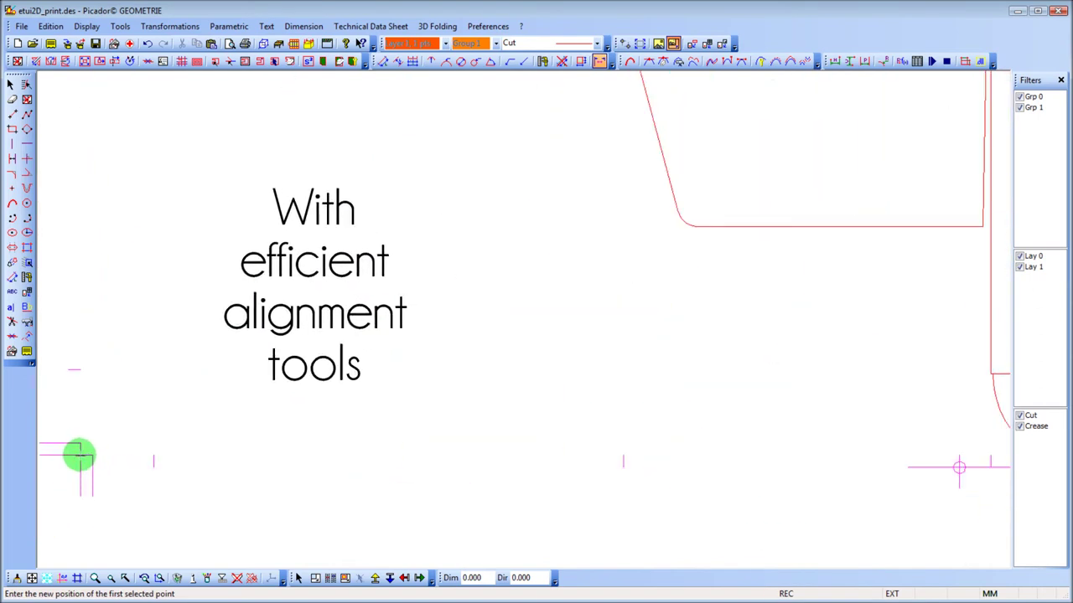
{"action": "left_click", "coordinate": [84, 453]}
- Match the artwork's top-right mark to the layout's top-right mark and send it to Picador 3D
{"action": "scroll", "coordinate": [402, 235], "scroll_direction": "down", "scroll_amount": 3}
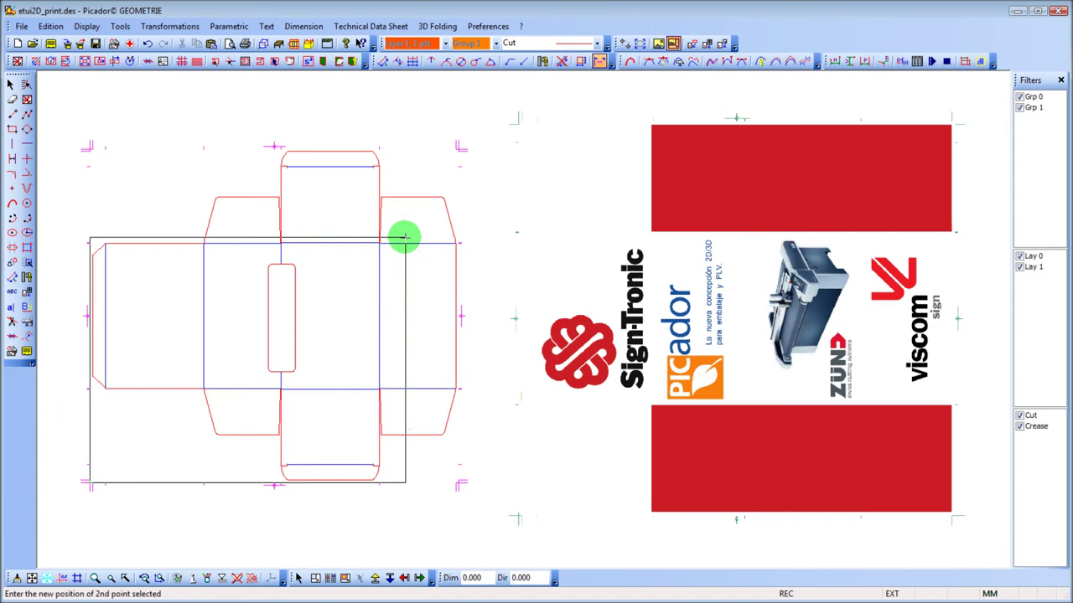
{"action": "scroll", "coordinate": [431, 196], "scroll_direction": "up", "scroll_amount": 1}
{"action": "scroll", "coordinate": [481, 91], "scroll_direction": "up", "scroll_amount": 1}
{"action": "scroll", "coordinate": [490, 113], "scroll_direction": "up", "scroll_amount": 1}
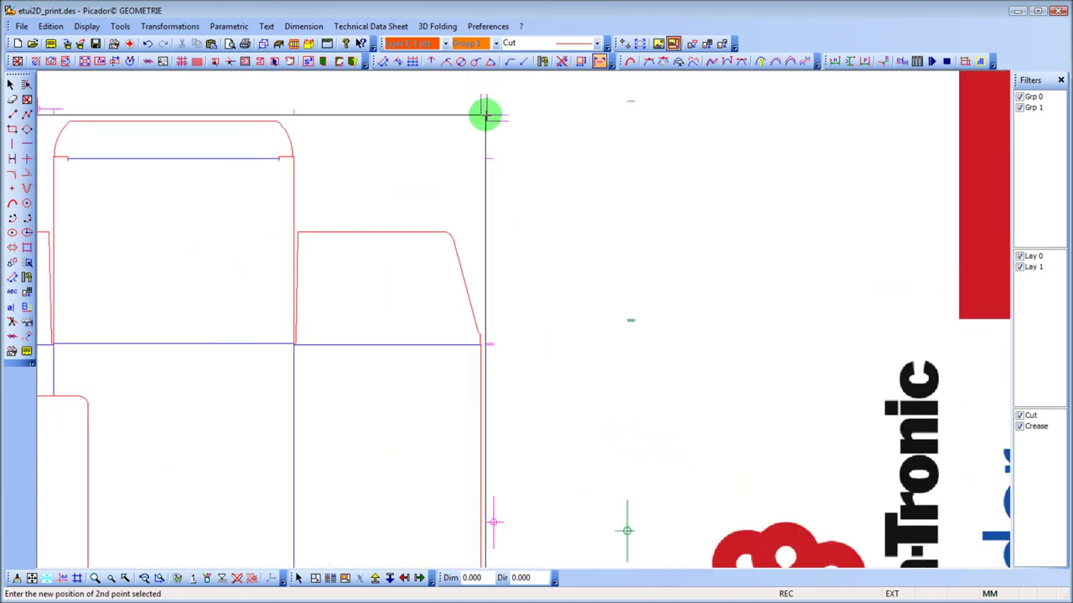
{"action": "left_click", "coordinate": [486, 114]}
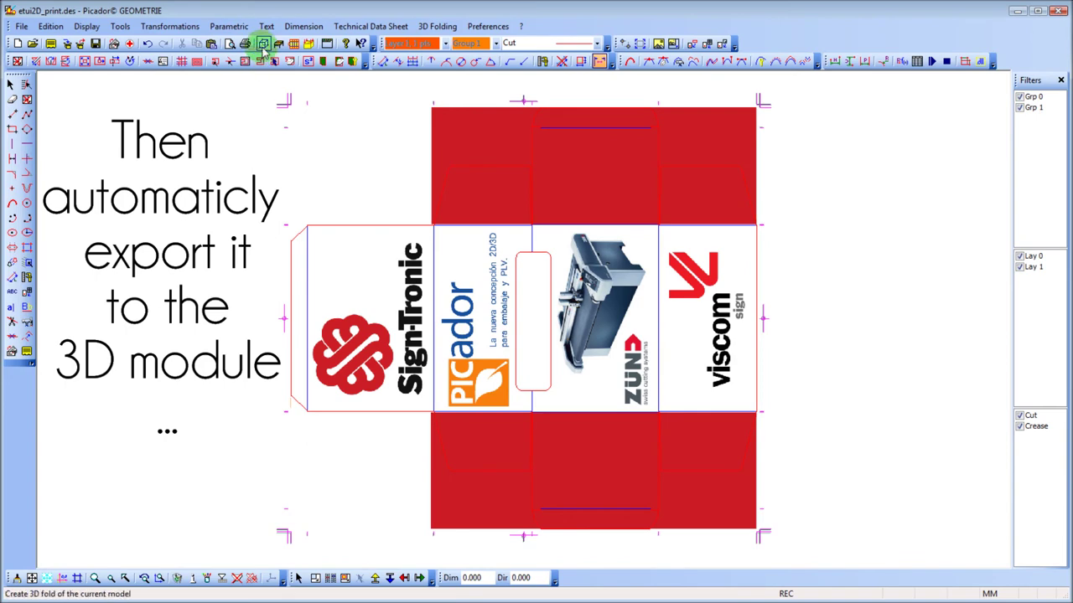
{"action": "left_click", "coordinate": [264, 46]}
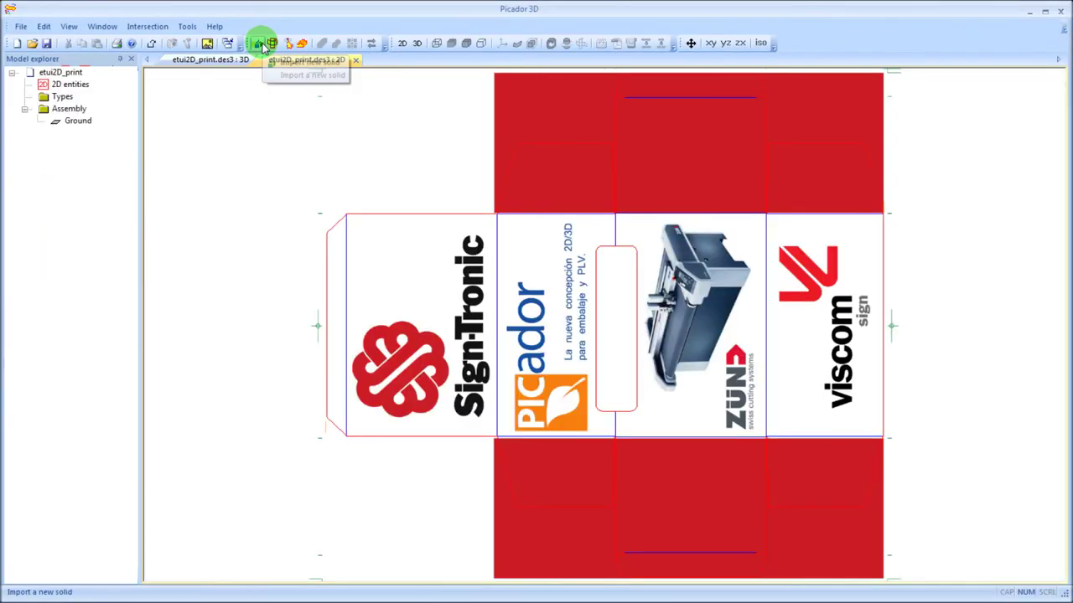
- Build foldable type t from Grp 1, its blank textured with the Sign-Tronic/viscom artwork
{"action": "left_click", "coordinate": [258, 63]}
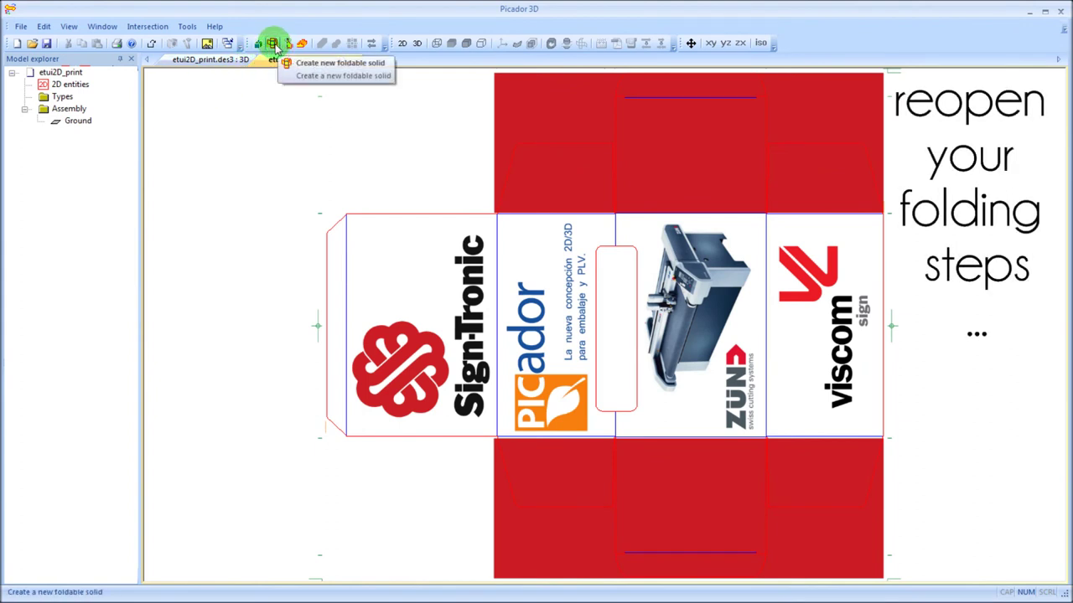
{"action": "left_click", "coordinate": [274, 45]}
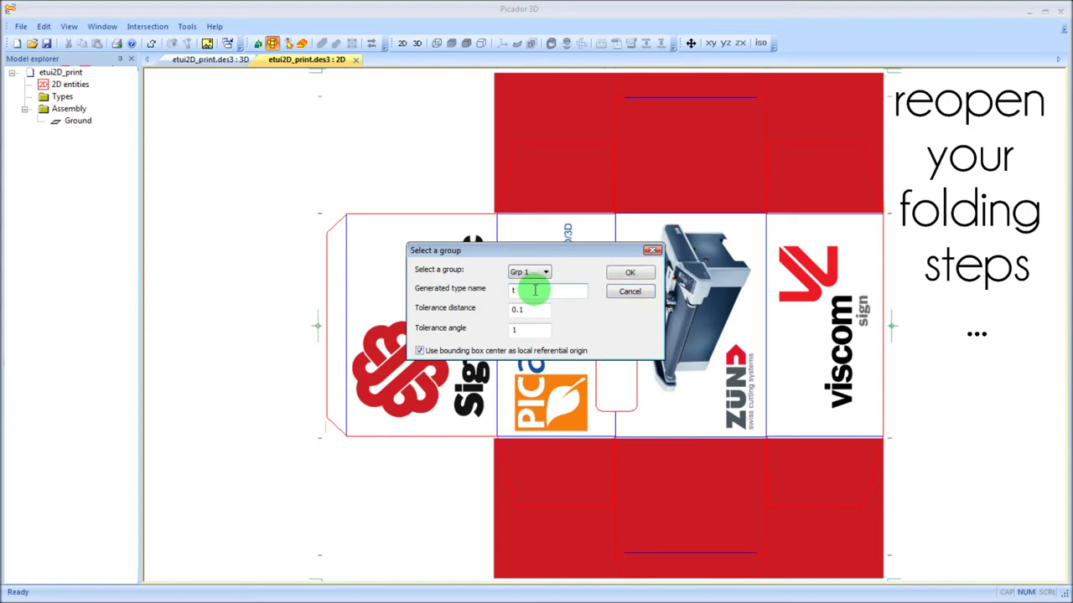
{"action": "left_click", "coordinate": [630, 273]}
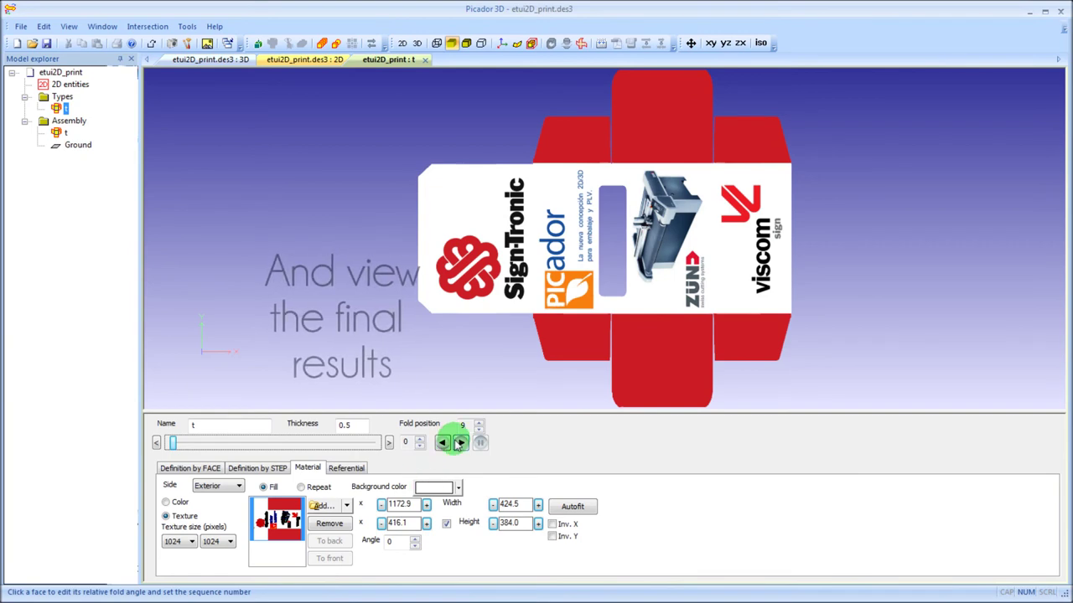
- Play the fold animation and orbit around the printed box to see its top flaps
{"action": "left_click", "coordinate": [460, 444]}
{"action": "mouse_move", "coordinate": [779, 252]}
{"action": "left_mouse_down"}
{"action": "mouse_move", "coordinate": [680, 227]}
{"action": "mouse_move", "coordinate": [659, 258]}
{"action": "mouse_move", "coordinate": [689, 216]}
{"action": "left_mouse_up"}
{"action": "scroll", "coordinate": [694, 216], "scroll_direction": "up", "scroll_amount": 2}
{"action": "scroll", "coordinate": [694, 218], "scroll_direction": "up", "scroll_amount": 2}
{"action": "scroll", "coordinate": [701, 264], "scroll_direction": "up", "scroll_amount": 2}
{"action": "mouse_move", "coordinate": [701, 264]}
{"action": "left_mouse_down"}
{"action": "mouse_move", "coordinate": [611, 276]}
{"action": "mouse_move", "coordinate": [670, 290]}
{"action": "mouse_move", "coordinate": [642, 295]}
{"action": "mouse_move", "coordinate": [676, 292]}
{"action": "mouse_move", "coordinate": [646, 304]}
{"action": "mouse_move", "coordinate": [598, 282]}
{"action": "mouse_move", "coordinate": [658, 267]}
{"action": "mouse_move", "coordinate": [628, 258]}
{"action": "mouse_move", "coordinate": [706, 259]}
{"action": "mouse_move", "coordinate": [637, 269]}
{"action": "mouse_move", "coordinate": [616, 332]}
{"action": "mouse_move", "coordinate": [636, 304]}
{"action": "mouse_move", "coordinate": [634, 271]}
{"action": "mouse_move", "coordinate": [618, 280]}
{"action": "mouse_move", "coordinate": [527, 263]}
{"action": "mouse_move", "coordinate": [637, 276]}
{"action": "mouse_move", "coordinate": [575, 280]}
{"action": "mouse_move", "coordinate": [749, 283]}
{"action": "mouse_move", "coordinate": [723, 283]}
{"action": "mouse_move", "coordinate": [602, 399]}
{"action": "left_mouse_up"}
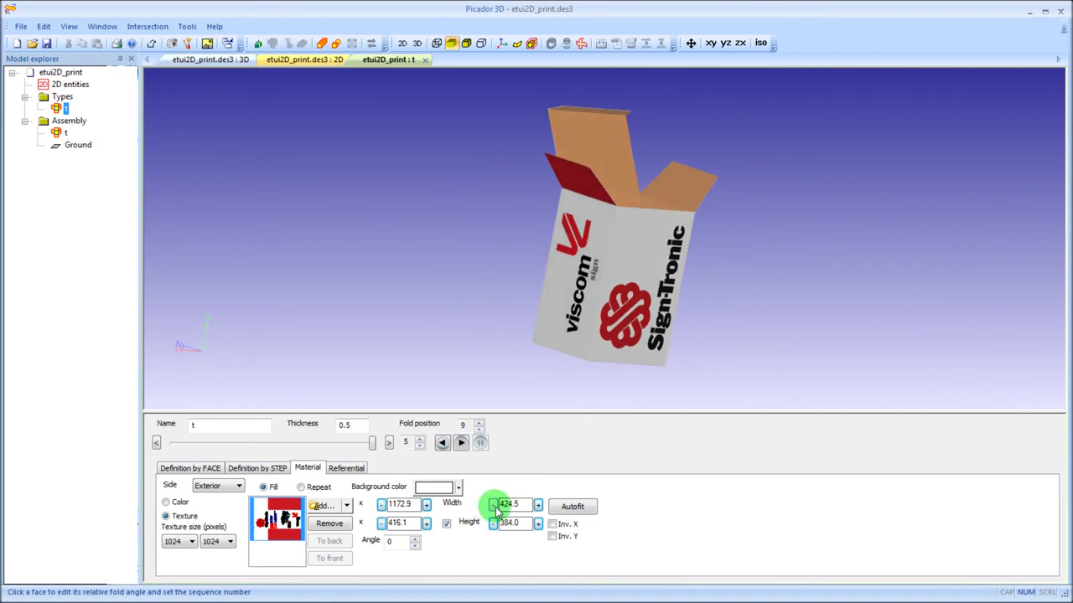
- Add the second artwork image from a file as a texture on the box
{"action": "left_click", "coordinate": [349, 506]}
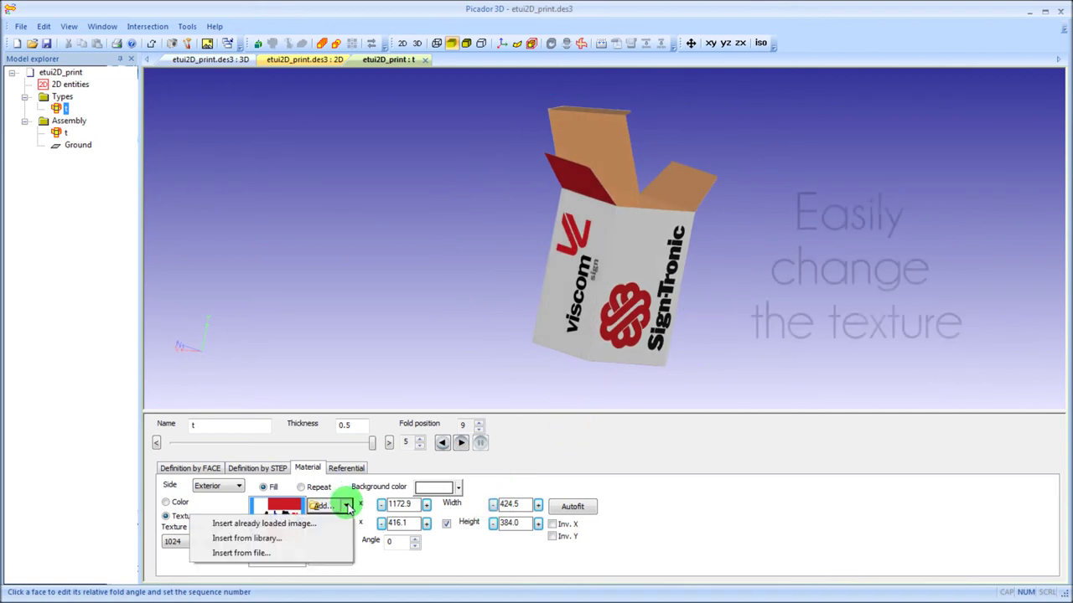
{"action": "left_click", "coordinate": [305, 557]}
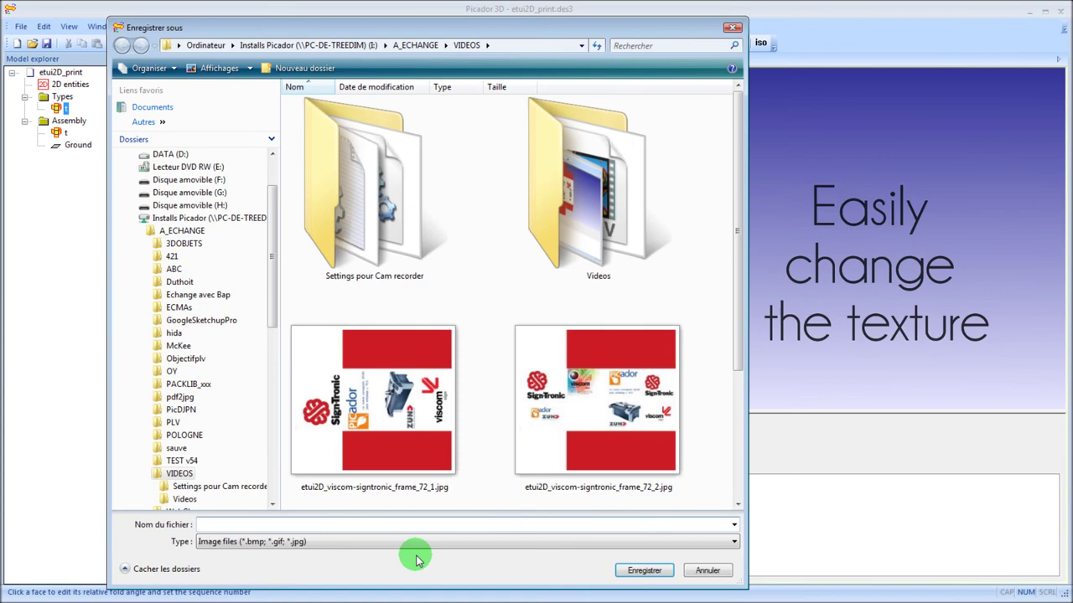
{"action": "left_click", "coordinate": [586, 429]}
{"action": "left_click", "coordinate": [643, 570]}
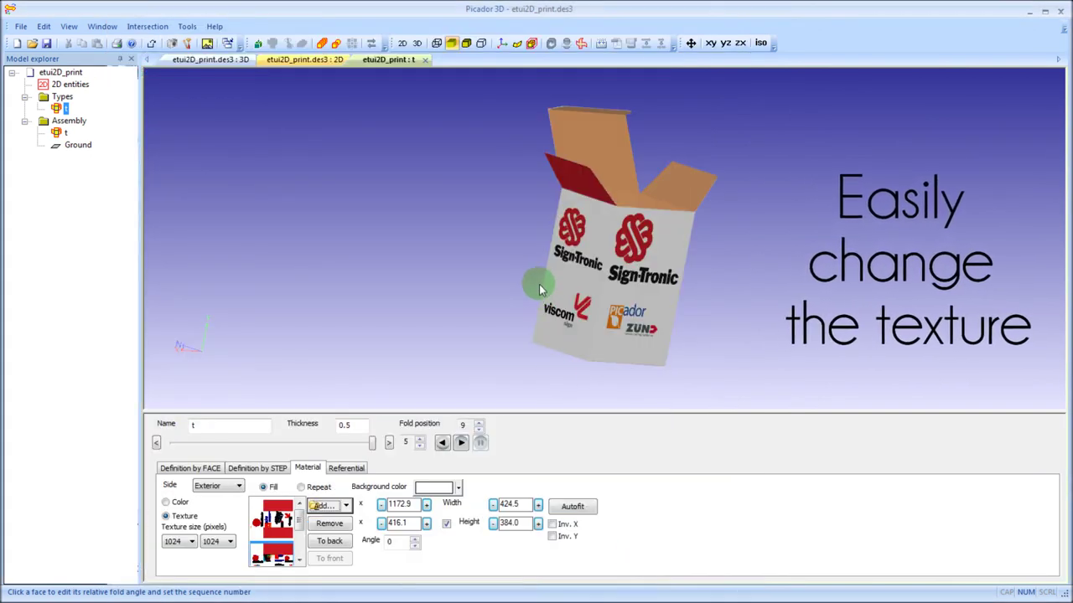
- Turn the box to face front and toggle the new texture's stacking order
{"action": "mouse_move", "coordinate": [539, 284]}
{"action": "left_mouse_down"}
{"action": "mouse_move", "coordinate": [603, 292]}
{"action": "mouse_move", "coordinate": [639, 270]}
{"action": "mouse_move", "coordinate": [611, 282]}
{"action": "mouse_move", "coordinate": [644, 291]}
{"action": "left_mouse_up"}
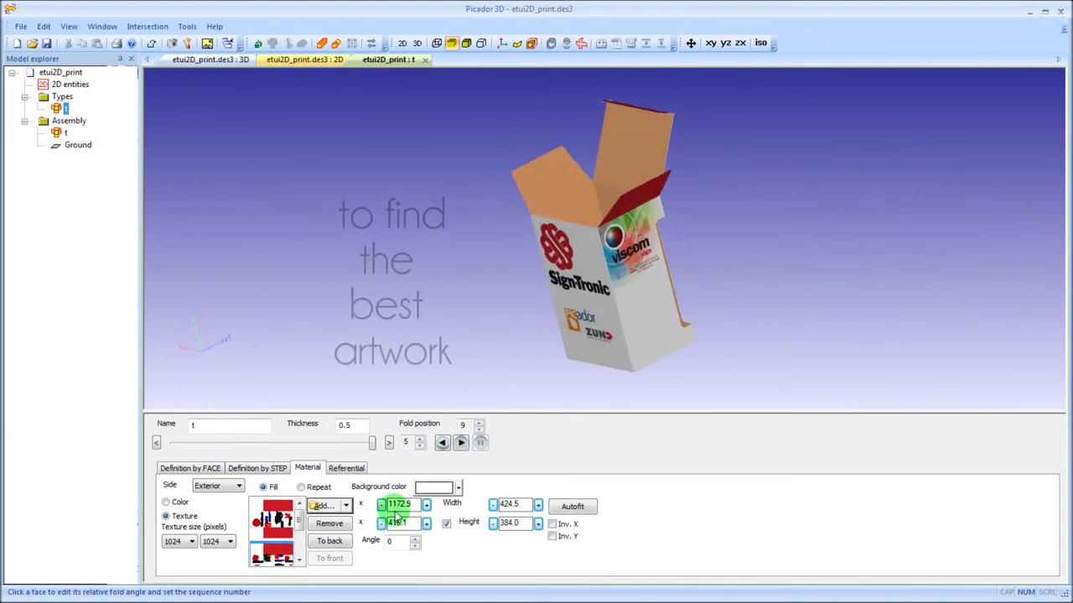
{"action": "left_click", "coordinate": [335, 547]}
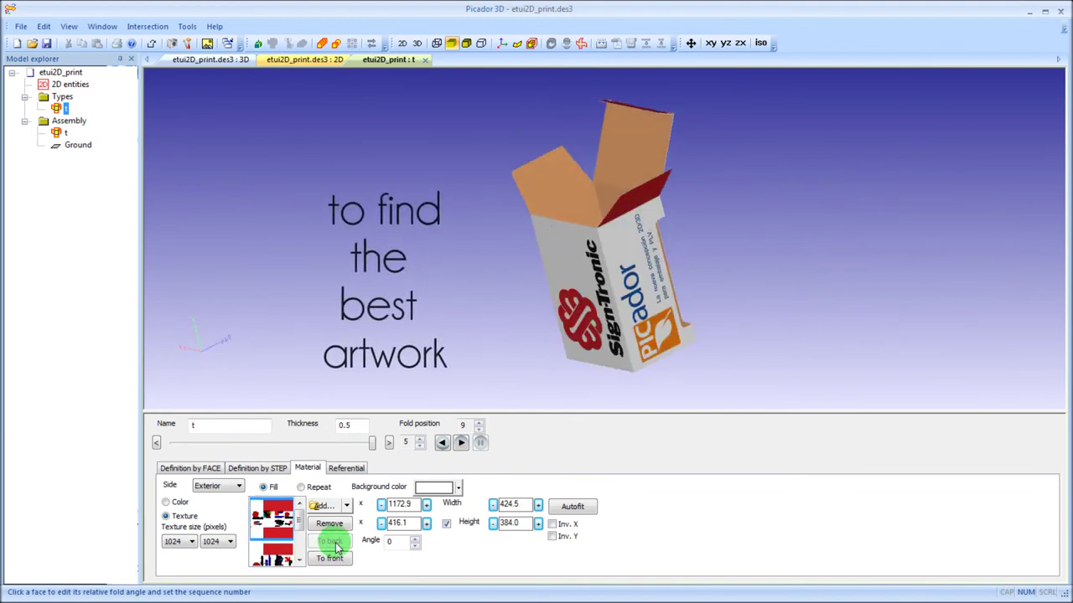
{"action": "left_click", "coordinate": [335, 561]}
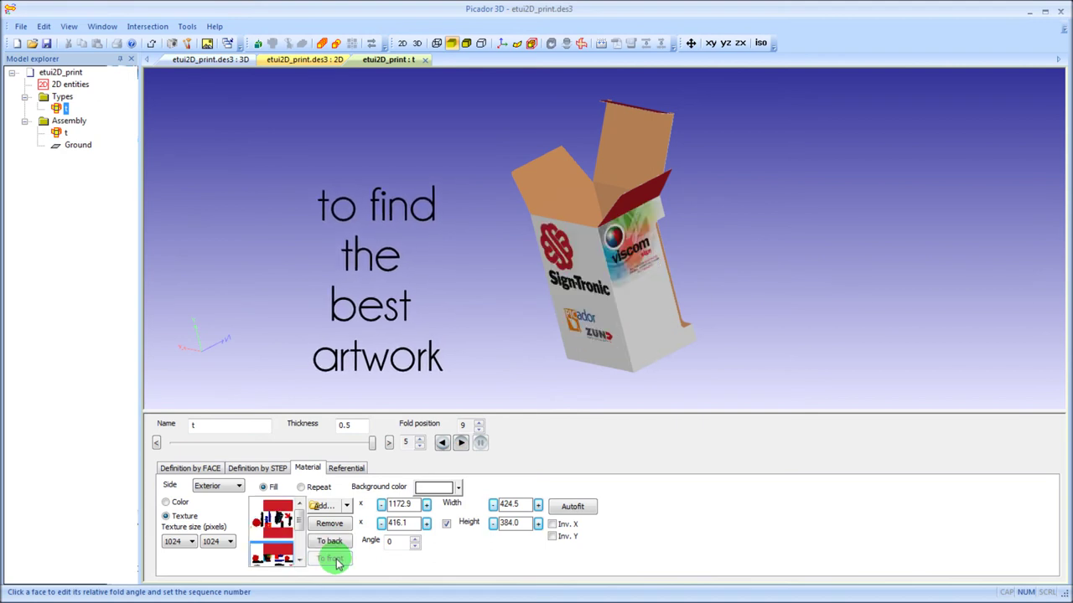
{"action": "left_click", "coordinate": [527, 358]}
{"action": "left_click", "coordinate": [373, 445]}
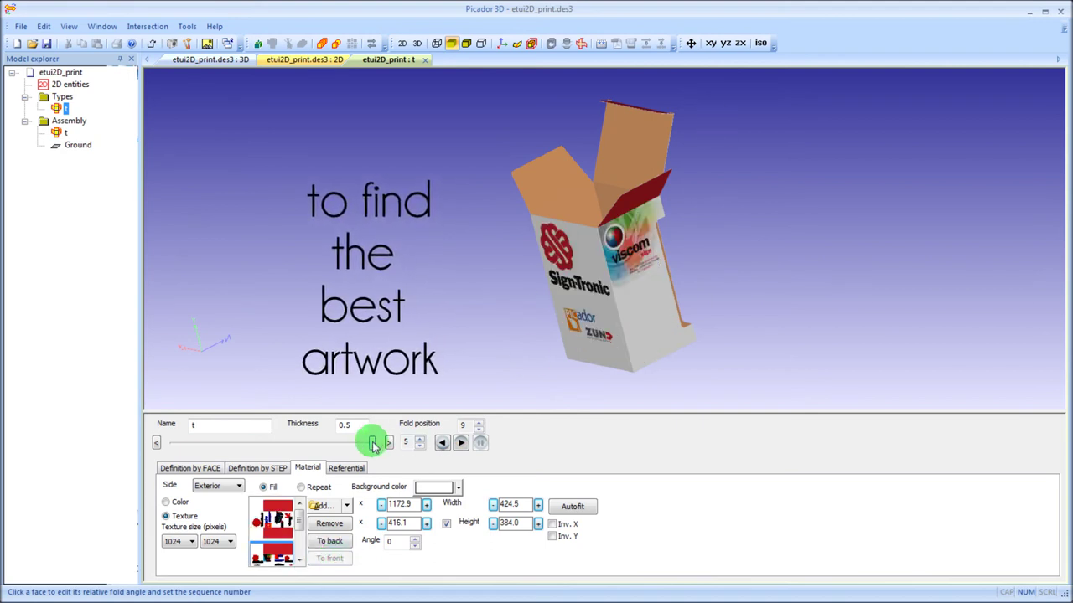
- Unfold the box to a flat net viewed face-on in xy and send this texture to back
{"action": "left_click_drag", "start_coordinate": [374, 445], "coordinate": [43, 443]}
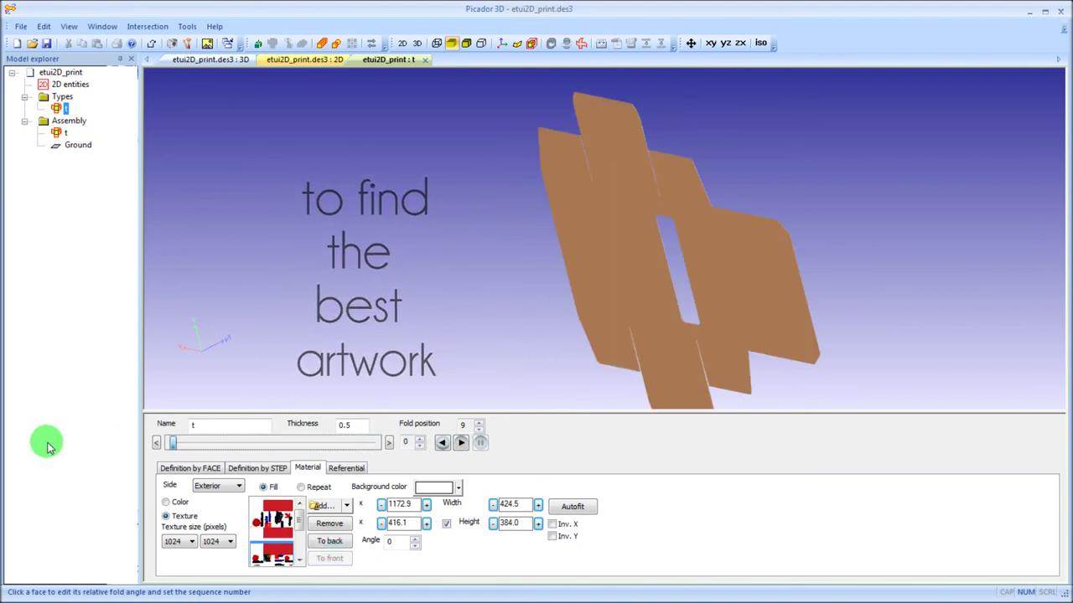
{"action": "left_click", "coordinate": [711, 44]}
{"action": "middle_click_drag", "start_coordinate": [617, 245], "coordinate": [648, 237]}
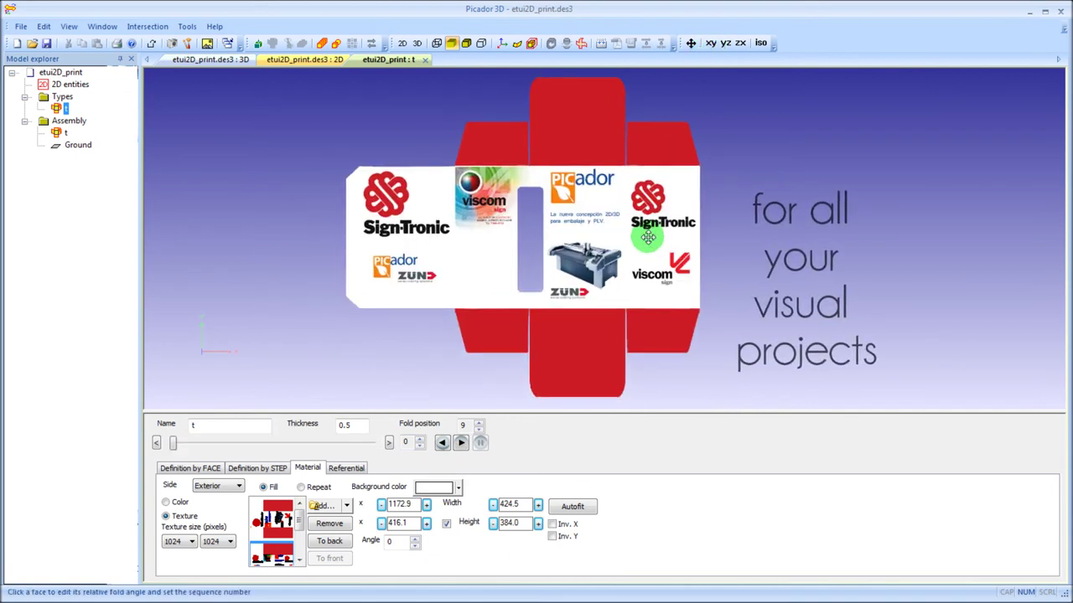
{"action": "left_click", "coordinate": [332, 542]}
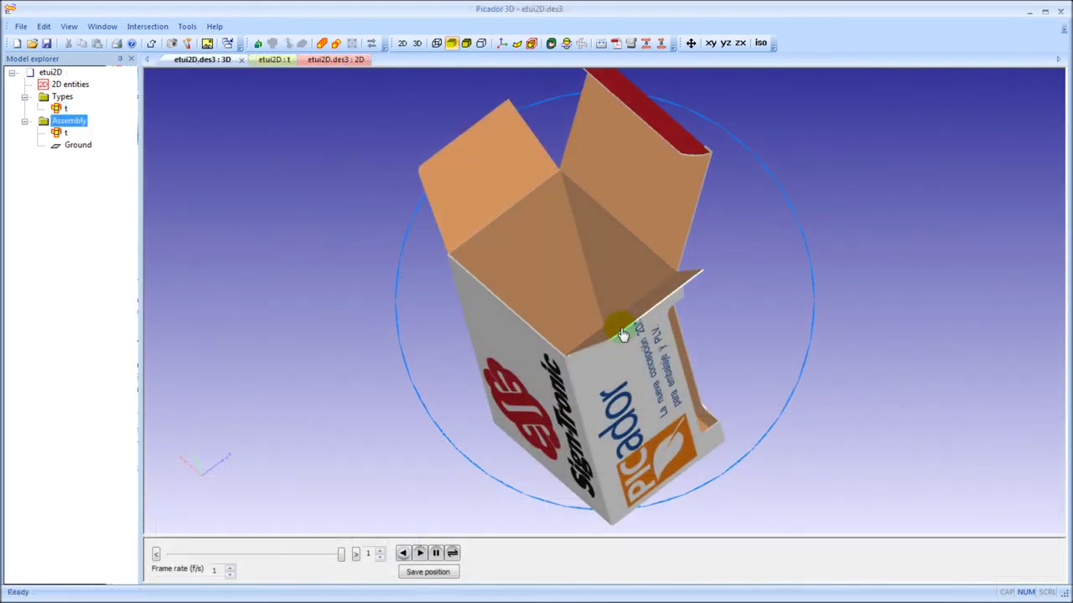
- Import lego.dae, check its Referential settings, and drag lego from Types into the Assembly
{"action": "left_click", "coordinate": [257, 44]}
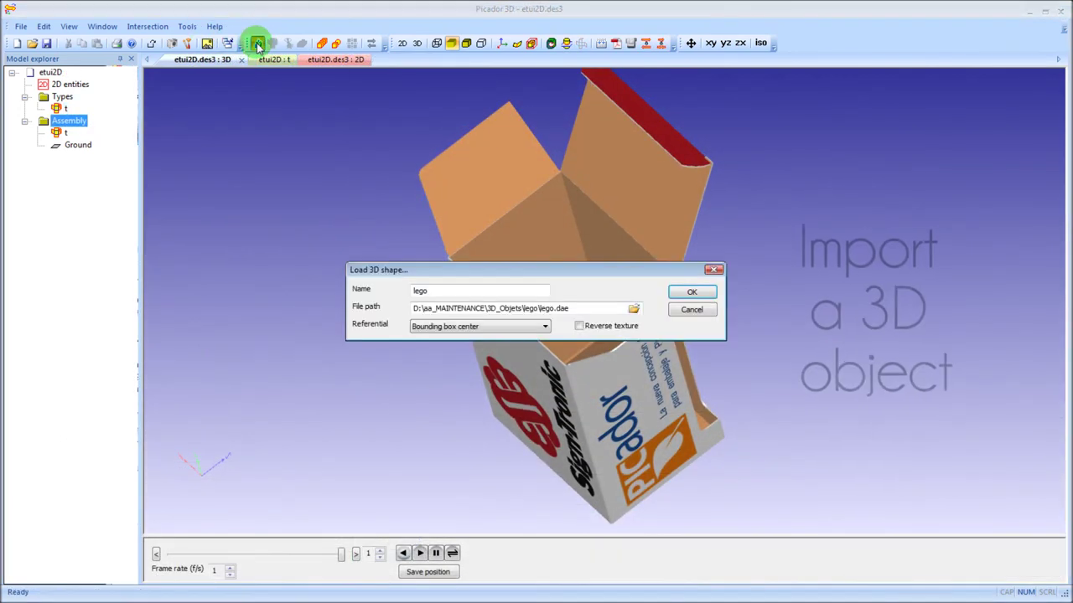
{"action": "left_click", "coordinate": [701, 297]}
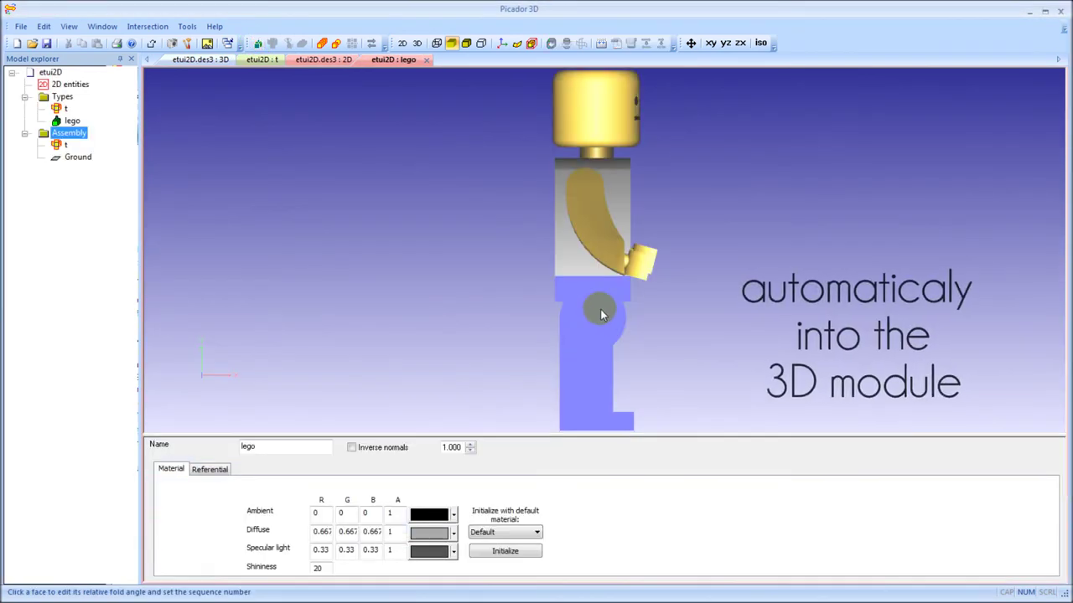
{"action": "mouse_move", "coordinate": [596, 307]}
{"action": "left_mouse_down"}
{"action": "mouse_move", "coordinate": [628, 300]}
{"action": "mouse_move", "coordinate": [443, 371]}
{"action": "left_mouse_up"}
{"action": "left_click", "coordinate": [225, 471]}
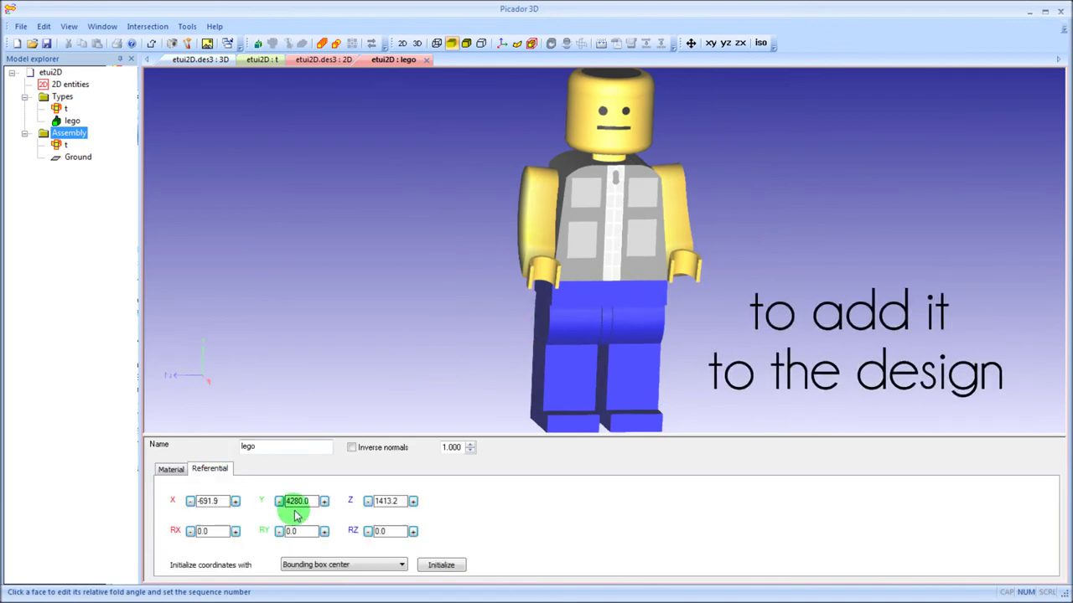
{"action": "left_click_drag", "start_coordinate": [72, 121], "coordinate": [69, 132]}
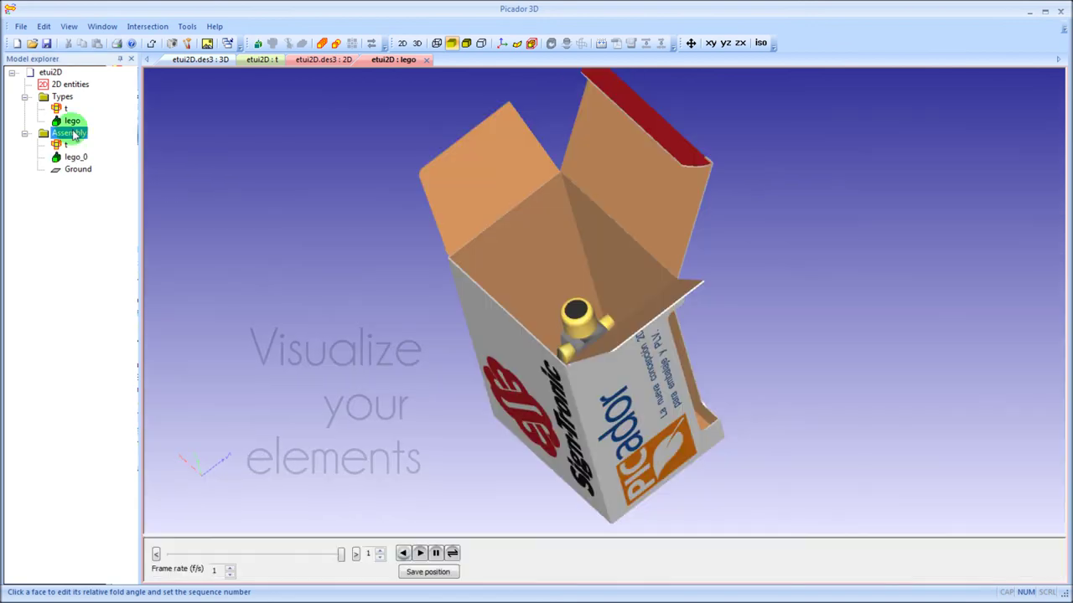
{"action": "mouse_move", "coordinate": [646, 175]}
{"action": "left_mouse_down"}
{"action": "mouse_move", "coordinate": [653, 253]}
{"action": "mouse_move", "coordinate": [711, 424]}
{"action": "mouse_move", "coordinate": [608, 336]}
{"action": "left_mouse_up"}
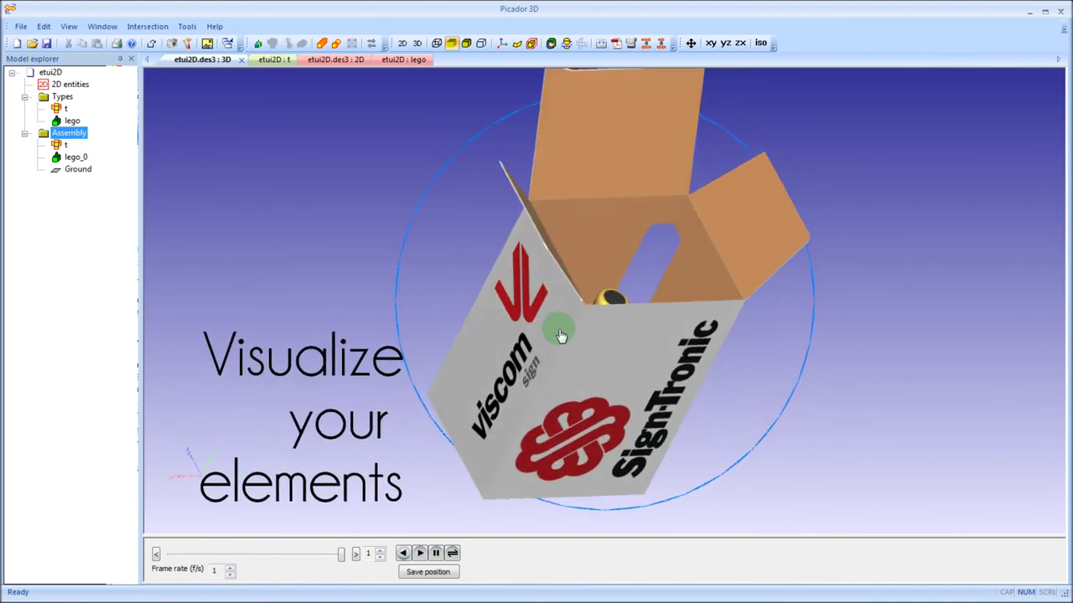
- Set lego_0's position to X 60, Y -30, Z 20 in the Edit solid dialog
{"action": "double_click", "coordinate": [607, 336]}
{"action": "left_click", "coordinate": [351, 211]}
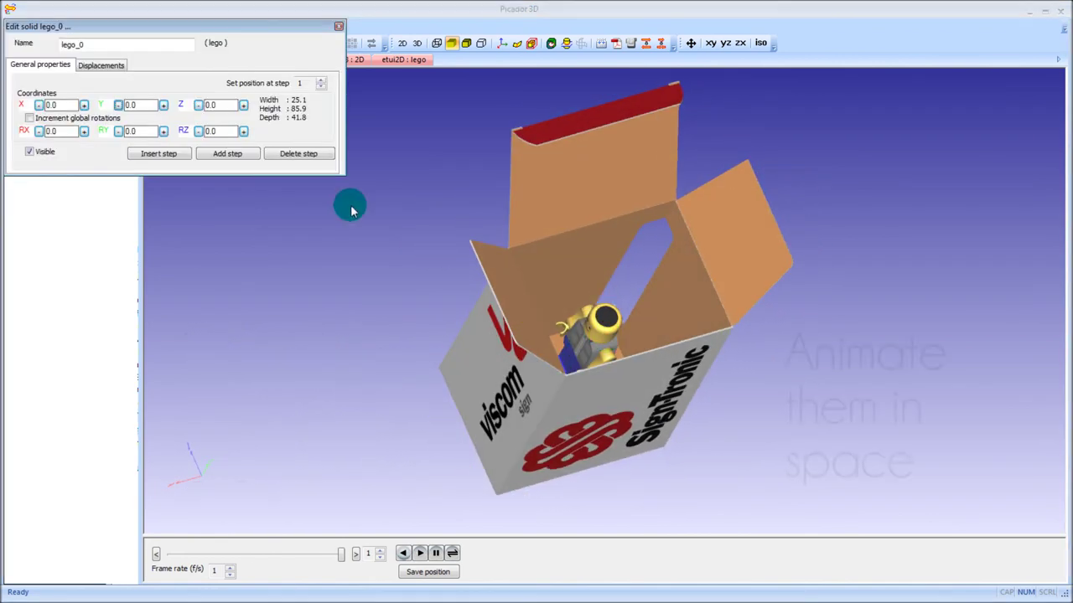
{"action": "left_click", "coordinate": [85, 105]}
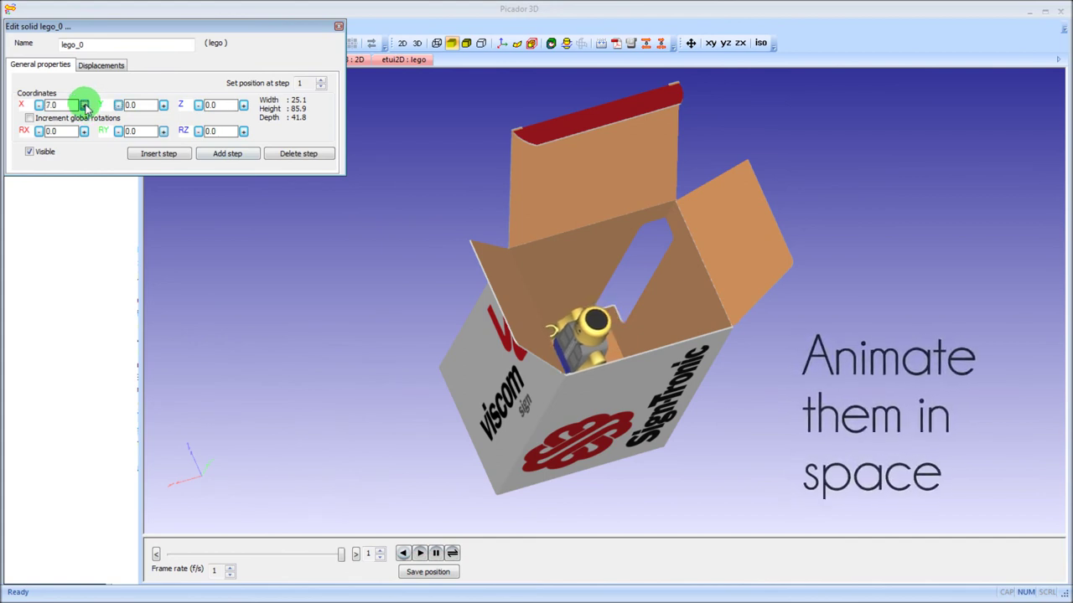
{"action": "mouse_move", "coordinate": [394, 377]}
{"action": "left_mouse_down"}
{"action": "mouse_move", "coordinate": [492, 402]}
{"action": "mouse_move", "coordinate": [701, 390]}
{"action": "left_mouse_up"}
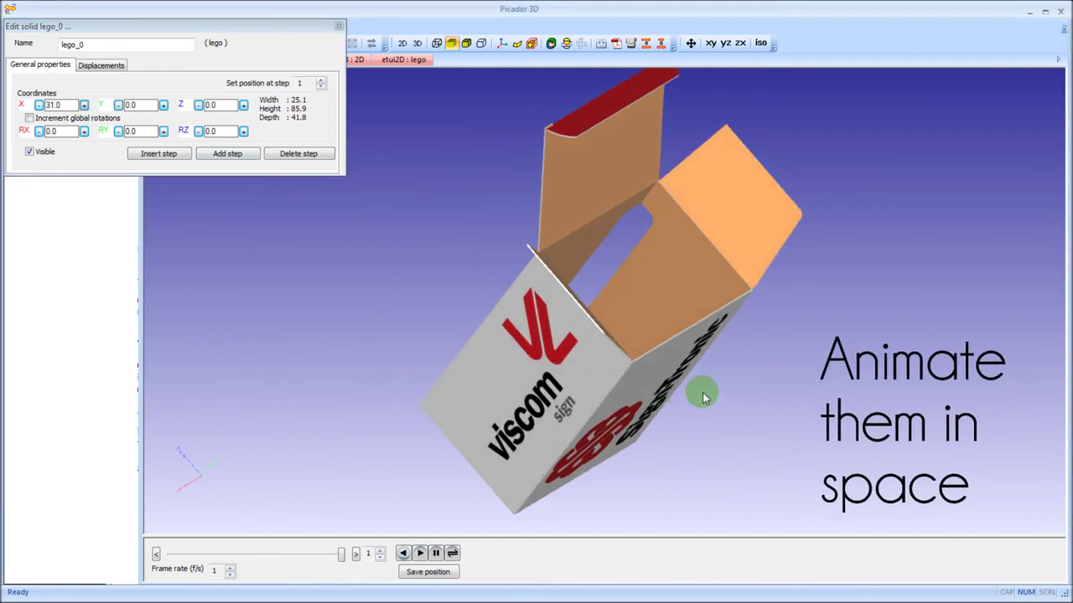
{"action": "left_click", "coordinate": [85, 106]}
{"action": "left_click", "coordinate": [84, 106]}
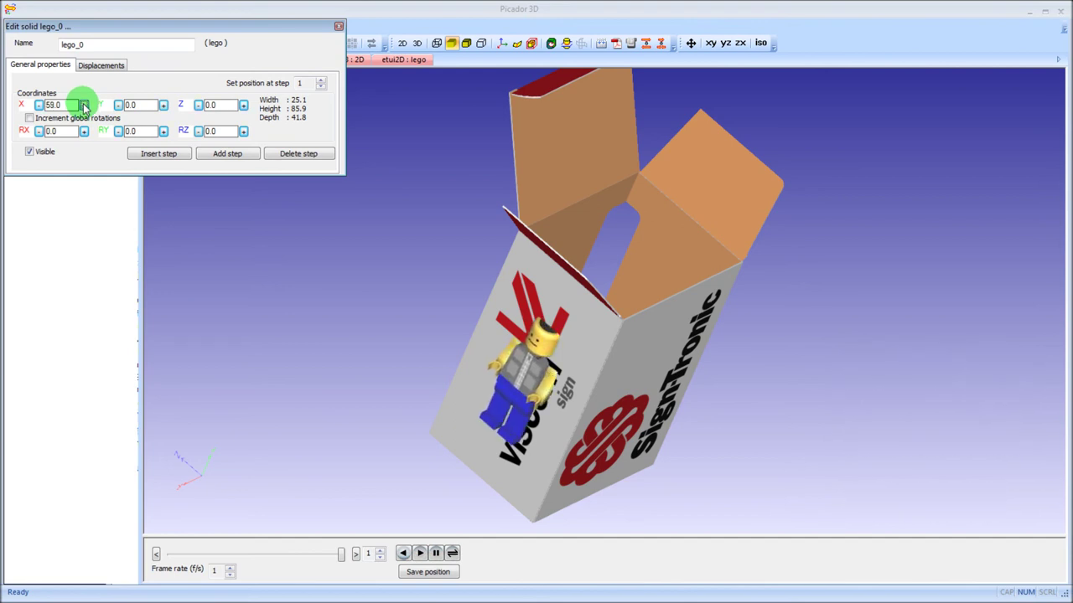
{"action": "type", "text": "-30"}
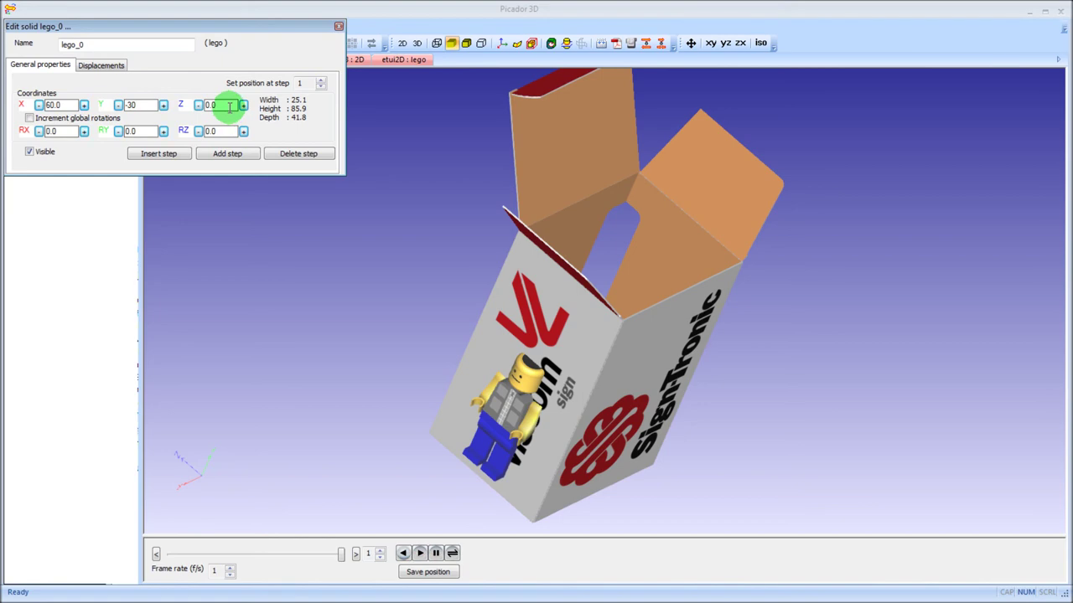
{"action": "type", "text": "20"}
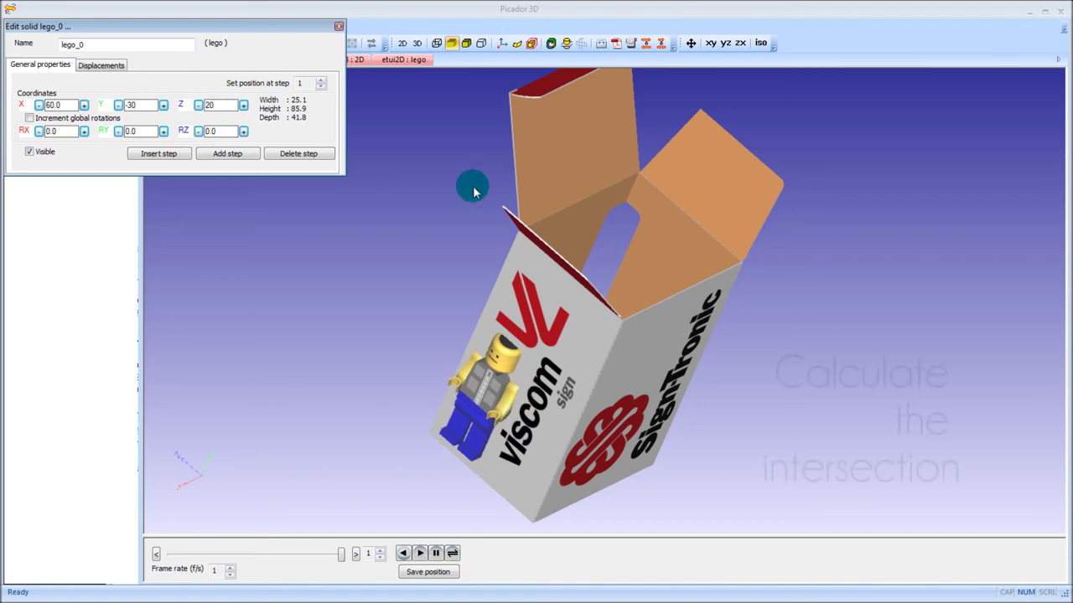
{"action": "left_click_drag", "start_coordinate": [474, 192], "coordinate": [671, 347]}
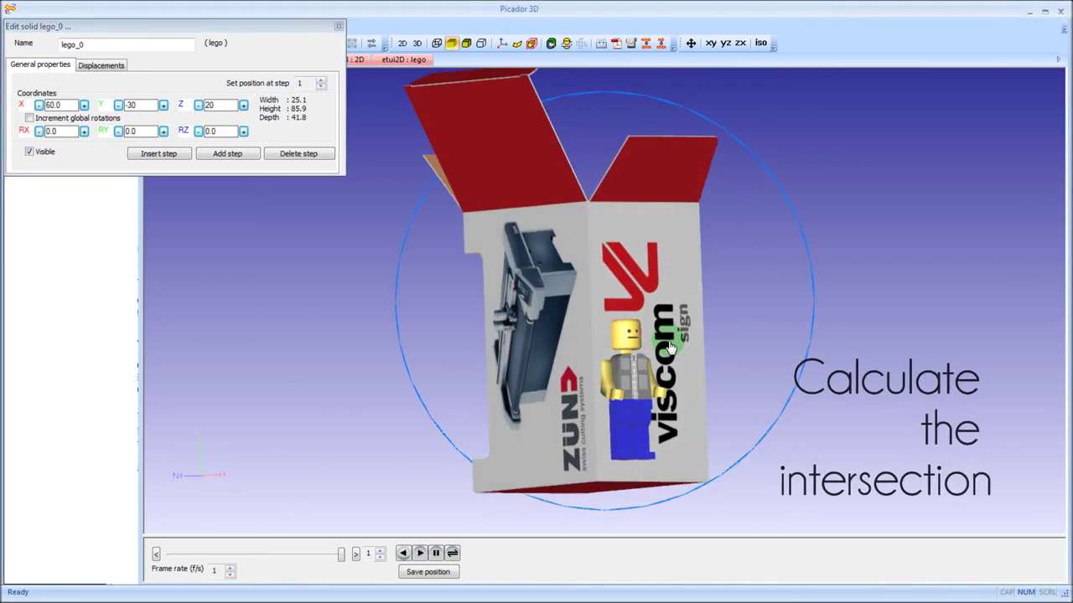
{"action": "scroll", "coordinate": [345, 209], "scroll_direction": "up", "scroll_amount": 2}
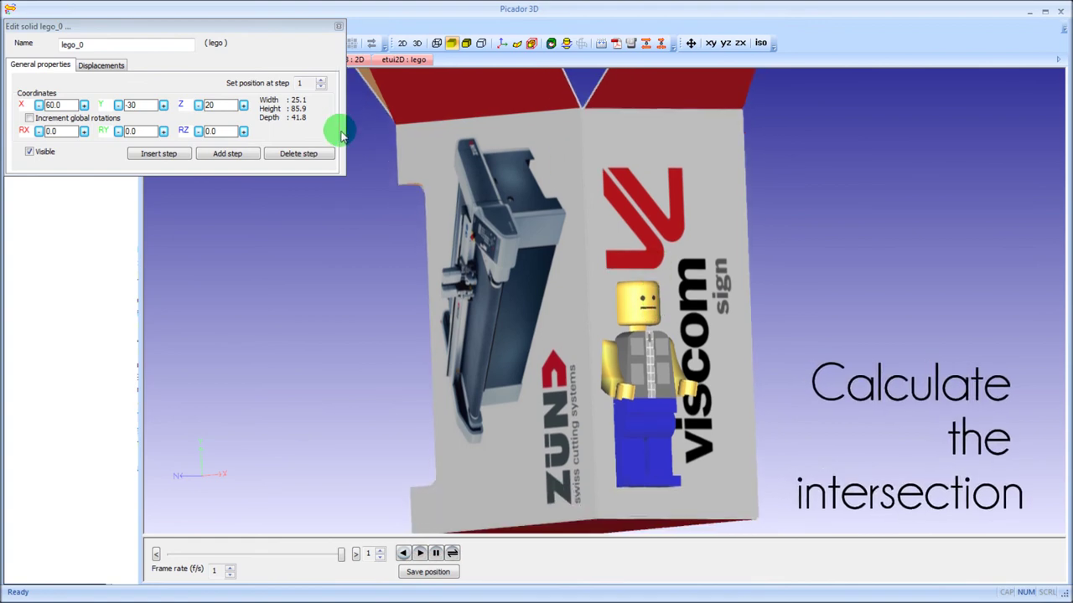
{"action": "left_click", "coordinate": [339, 26]}
{"action": "middle_click_drag", "start_coordinate": [579, 263], "coordinate": [585, 283]}
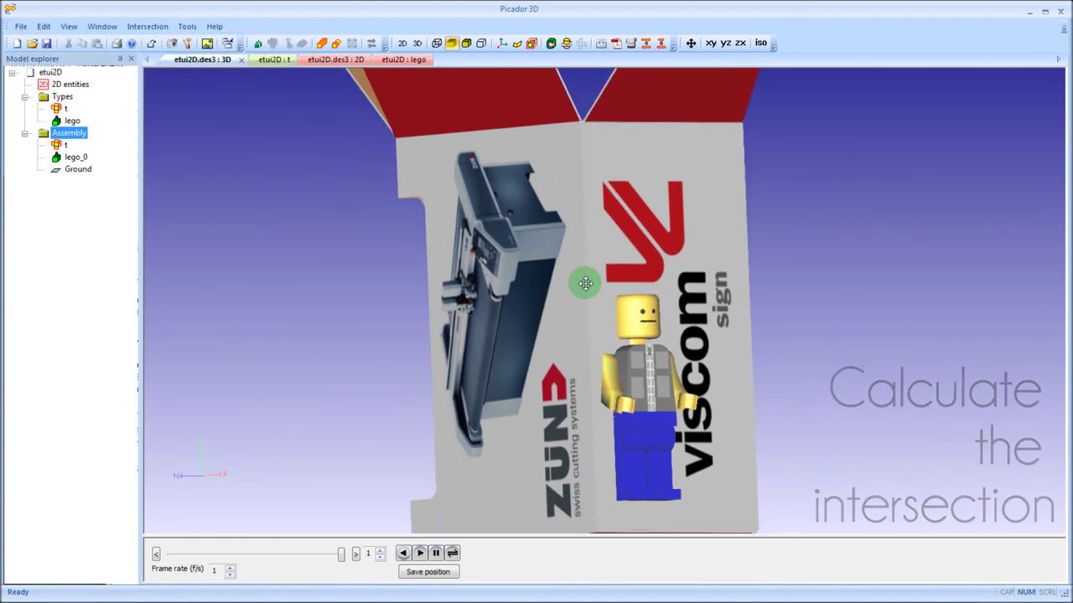
- Compute the Solid/foldable intersection of the lego figure with the box and fold it partway
{"action": "left_click", "coordinate": [551, 44]}
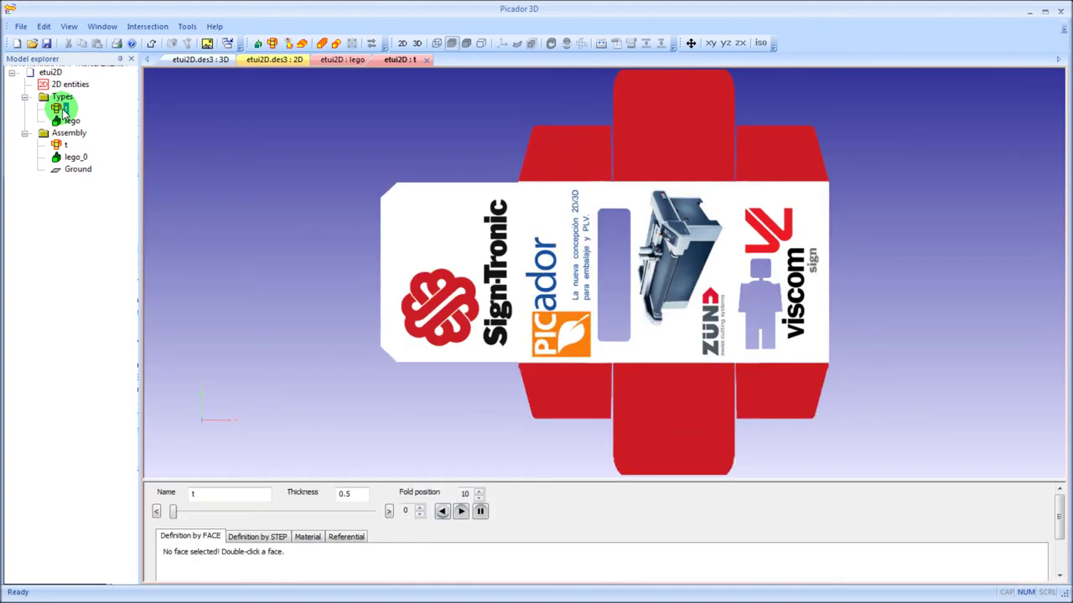
{"action": "left_click_drag", "start_coordinate": [172, 515], "coordinate": [202, 513]}
{"action": "mouse_move", "coordinate": [637, 302]}
{"action": "left_mouse_down"}
{"action": "mouse_move", "coordinate": [602, 313]}
{"action": "mouse_move", "coordinate": [587, 290]}
{"action": "mouse_move", "coordinate": [507, 352]}
{"action": "left_mouse_up"}
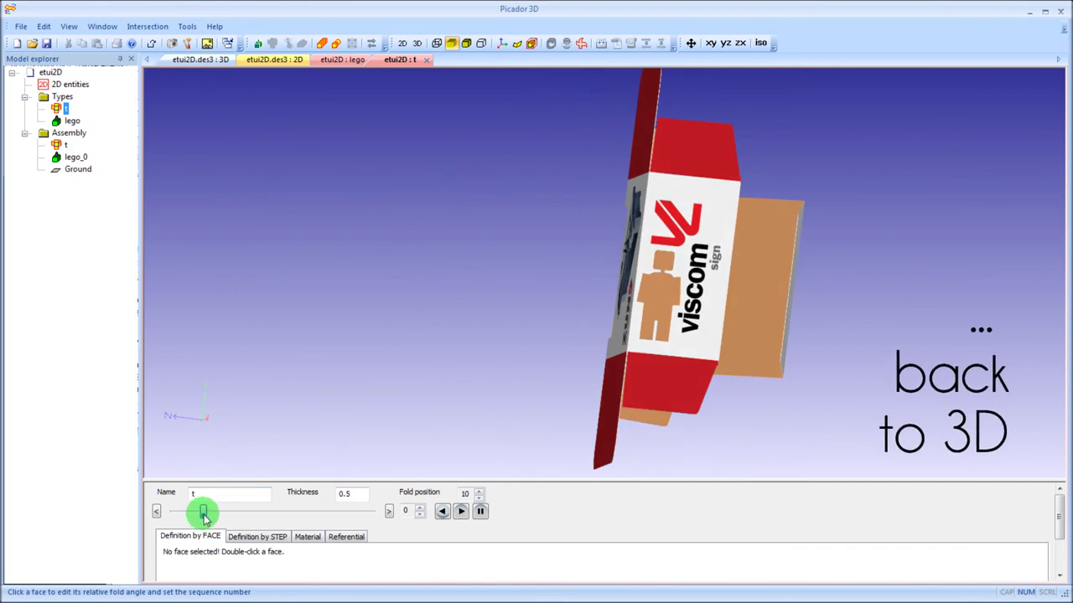
- Fold the box fully closed to inspect the cutout, then return to the Assembly
{"action": "left_click_drag", "start_coordinate": [204, 517], "coordinate": [308, 524]}
{"action": "mouse_move", "coordinate": [658, 316]}
{"action": "left_mouse_down"}
{"action": "mouse_move", "coordinate": [618, 359]}
{"action": "mouse_move", "coordinate": [711, 342]}
{"action": "mouse_move", "coordinate": [678, 333]}
{"action": "mouse_move", "coordinate": [710, 352]}
{"action": "left_mouse_up"}
{"action": "scroll", "coordinate": [654, 332], "scroll_direction": "up", "scroll_amount": 3}
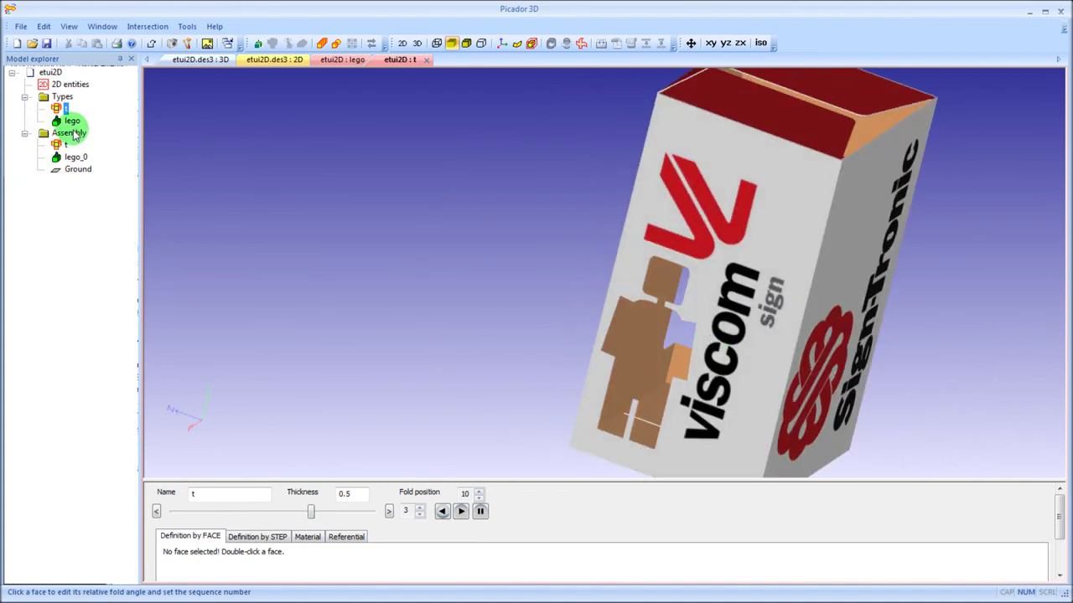
{"action": "left_click", "coordinate": [73, 134]}
{"action": "left_click_drag", "start_coordinate": [455, 299], "coordinate": [480, 360]}
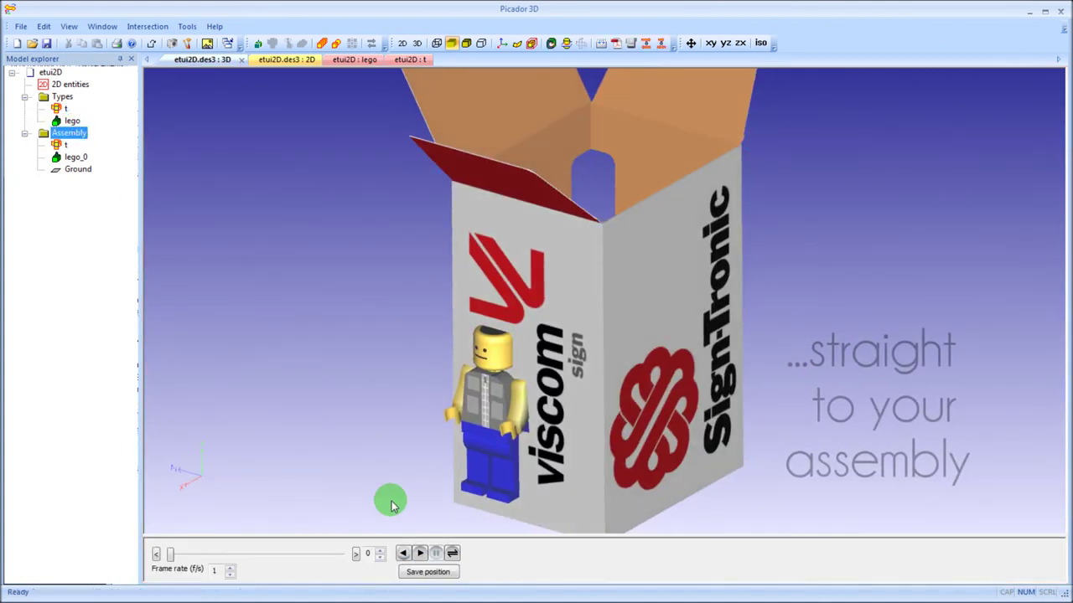
- Step the assembly animation through frames 1 and 2 while orbiting the box and lego figure
{"action": "left_click_drag", "start_coordinate": [170, 556], "coordinate": [240, 557]}
{"action": "mouse_move", "coordinate": [596, 341]}
{"action": "left_mouse_down"}
{"action": "mouse_move", "coordinate": [555, 391]}
{"action": "mouse_move", "coordinate": [553, 429]}
{"action": "left_mouse_up"}
{"action": "left_click_drag", "start_coordinate": [560, 418], "coordinate": [487, 474]}
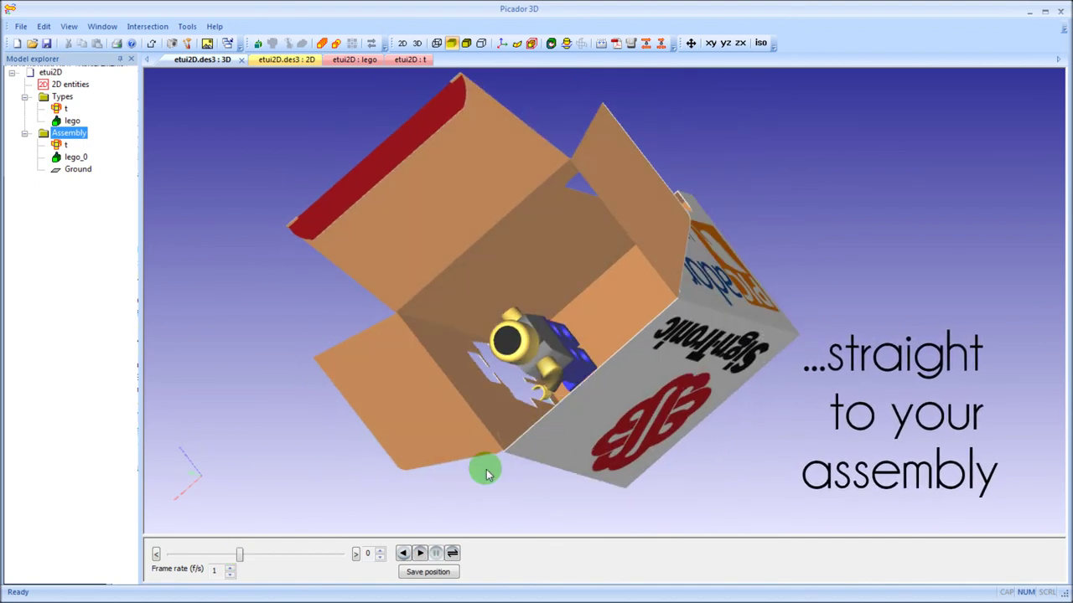
{"action": "left_click_drag", "start_coordinate": [250, 557], "coordinate": [291, 560]}
{"action": "left_click_drag", "start_coordinate": [437, 512], "coordinate": [213, 596]}
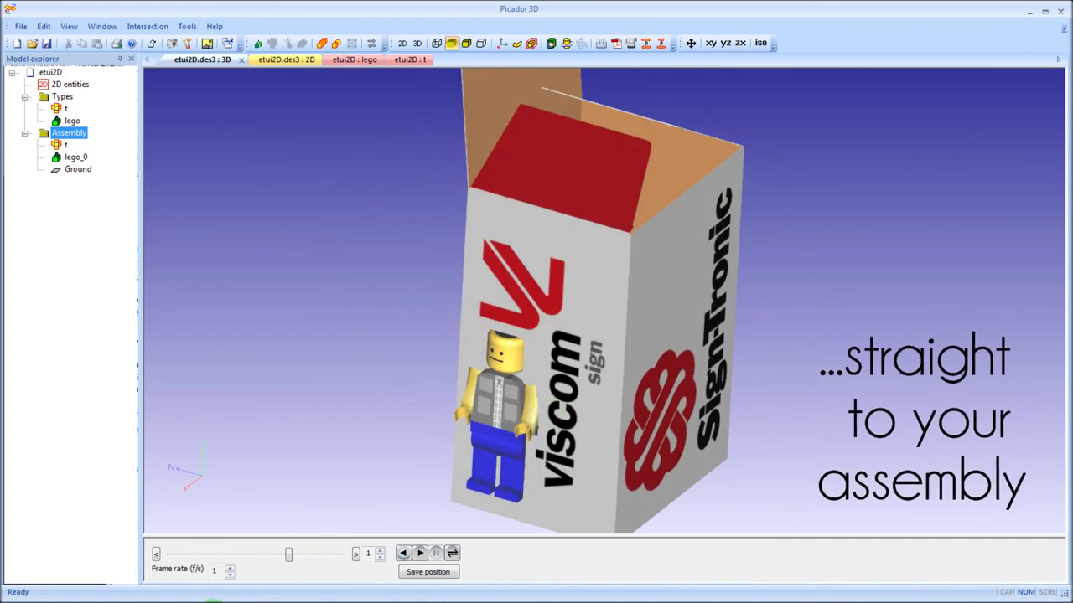
{"action": "left_click_drag", "start_coordinate": [291, 563], "coordinate": [351, 562]}
- Export the box-and-lego assembly as the 3D PDF etui2D.pdf
{"action": "mouse_move", "coordinate": [519, 449]}
{"action": "left_mouse_down"}
{"action": "mouse_move", "coordinate": [541, 419]}
{"action": "mouse_move", "coordinate": [541, 311]}
{"action": "left_mouse_up"}
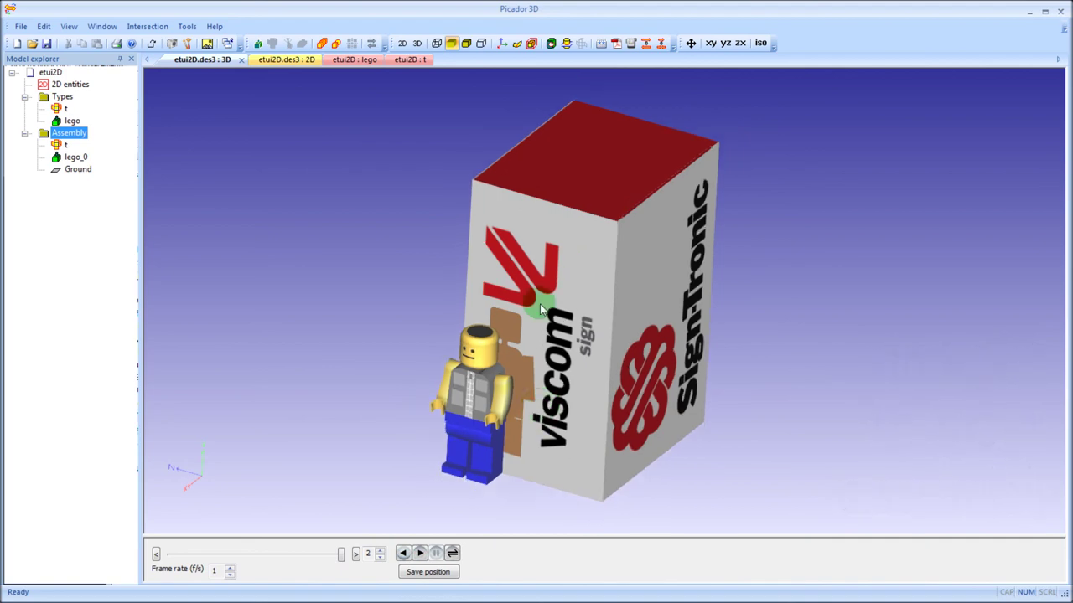
{"action": "left_click", "coordinate": [616, 44]}
{"action": "left_click", "coordinate": [729, 396]}
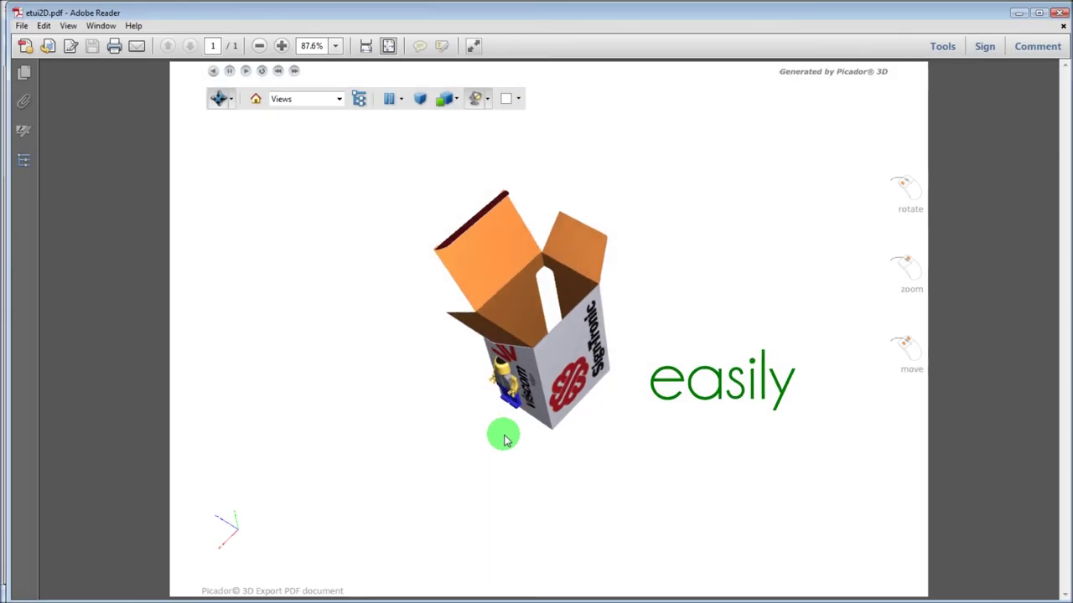
- Rotate and tumble the 3D box and lego figure in etui2D.pdf using the 3D toolbar
{"action": "left_click_drag", "start_coordinate": [505, 440], "coordinate": [553, 366]}
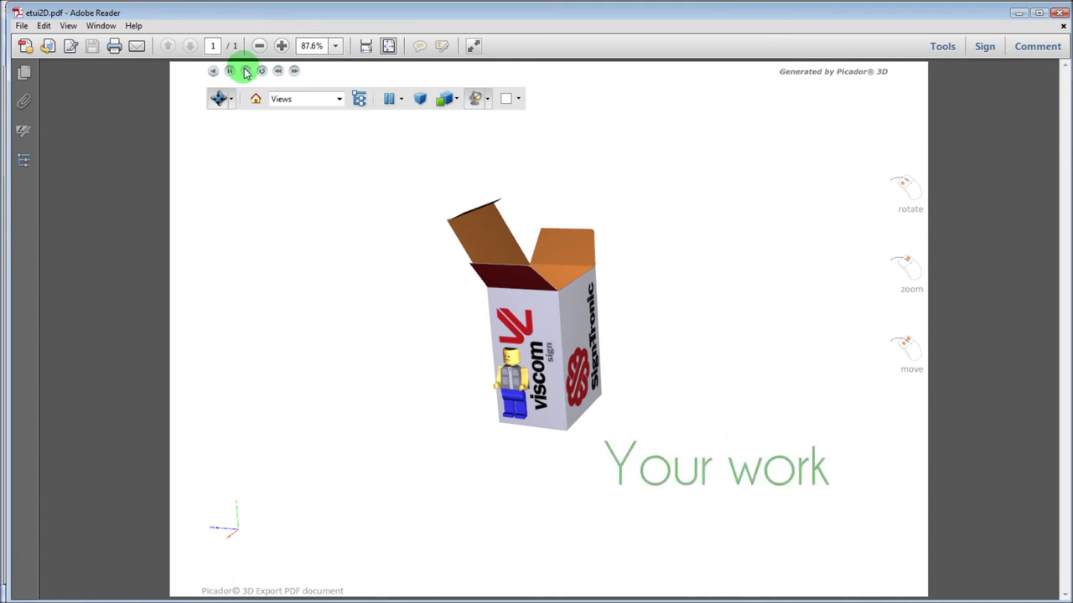
{"action": "left_click", "coordinate": [293, 74]}
{"action": "mouse_move", "coordinate": [578, 329]}
{"action": "left_mouse_down"}
{"action": "mouse_move", "coordinate": [485, 295]}
{"action": "mouse_move", "coordinate": [576, 282]}
{"action": "mouse_move", "coordinate": [600, 268]}
{"action": "mouse_move", "coordinate": [609, 326]}
{"action": "mouse_move", "coordinate": [552, 333]}
{"action": "left_mouse_up"}
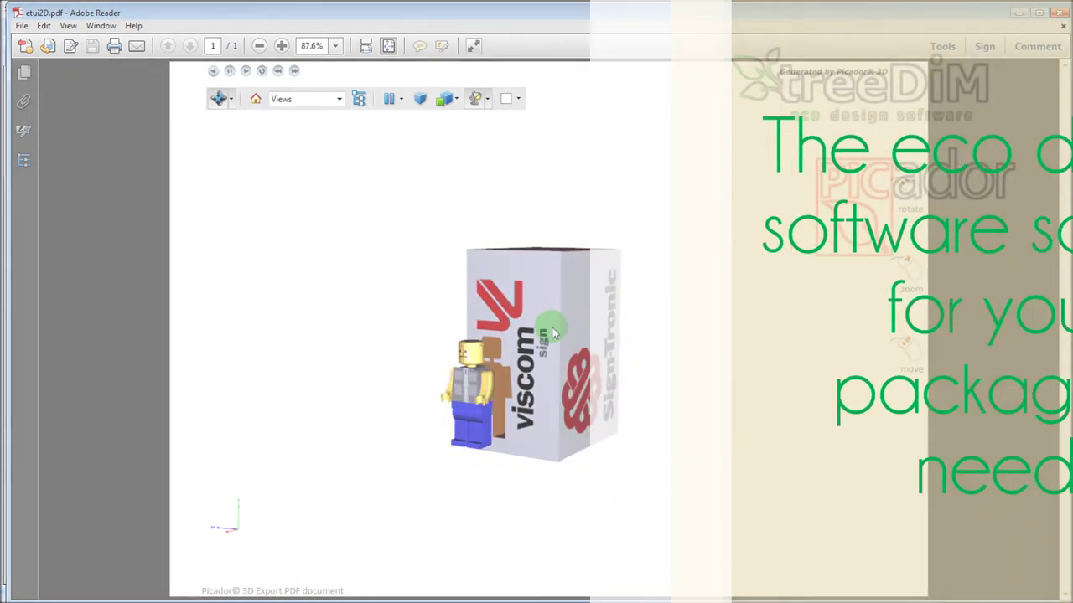